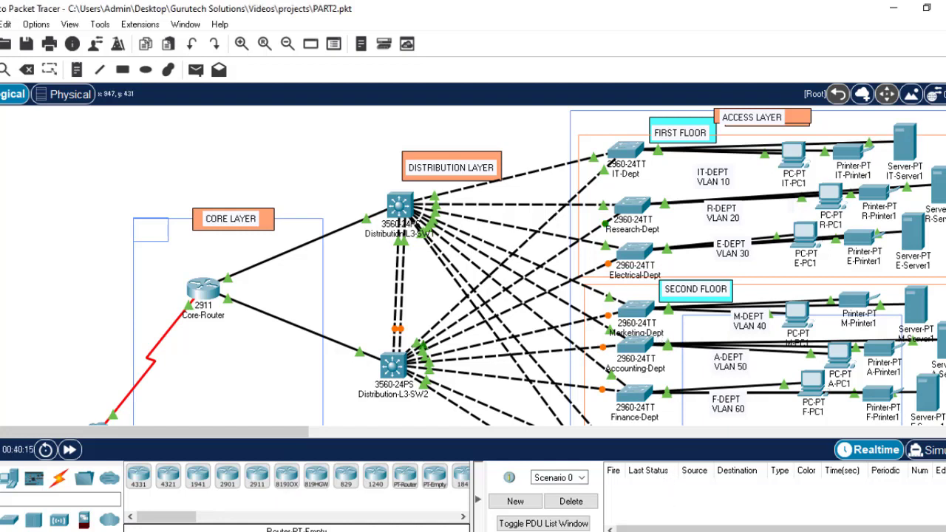
- Compare the planned topology picture with the core, distribution and access layers of the Packet Tracer network
{"action": "left_click", "coordinate": [677, 531]}
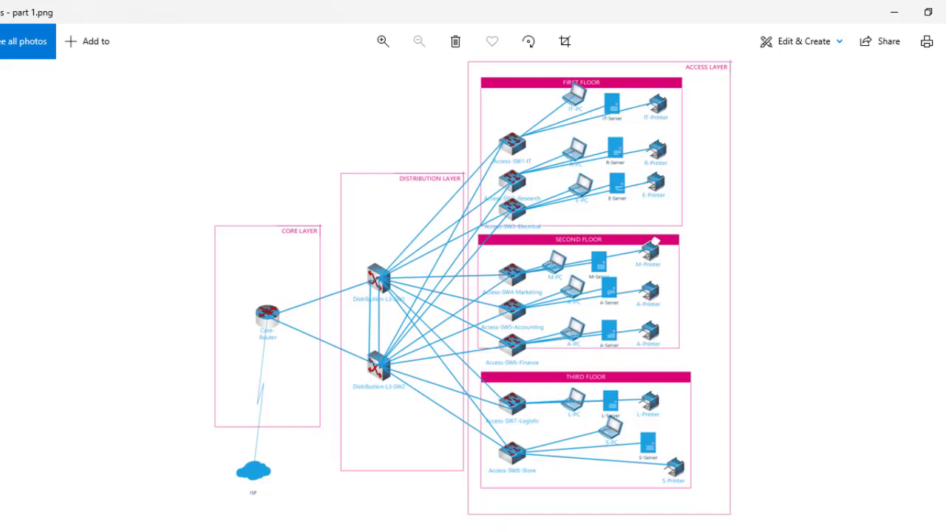
{"action": "mouse_move", "coordinate": [494, 531]}
{"action": "left_click", "coordinate": [494, 531]}
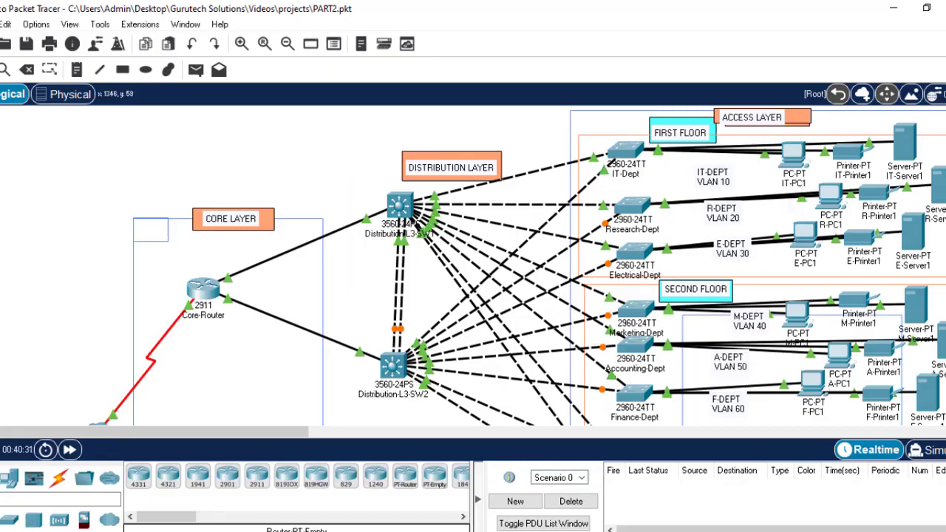
{"action": "scroll", "coordinate": [808, 224], "scroll_direction": "down", "scroll_amount": 4}
{"action": "scroll", "coordinate": [513, 264], "scroll_direction": "down", "scroll_amount": 1}
{"action": "scroll", "coordinate": [513, 265], "scroll_direction": "up", "scroll_amount": 6}
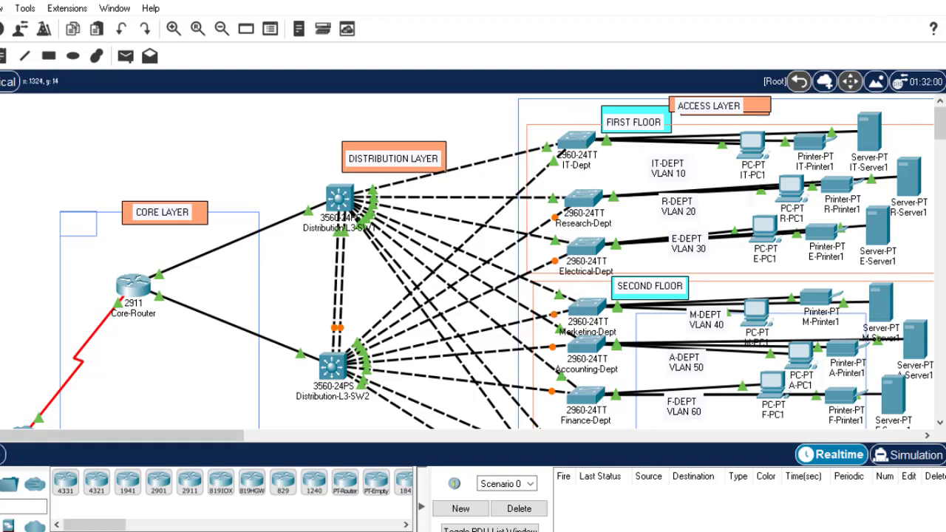
{"action": "left_click_drag", "start_coordinate": [937, 118], "coordinate": [940, 173]}
- Review the department tables and configuration tasks in the Networking Project 1 PDF against the Packet Tracer topology
{"action": "left_click", "coordinate": [555, 487]}
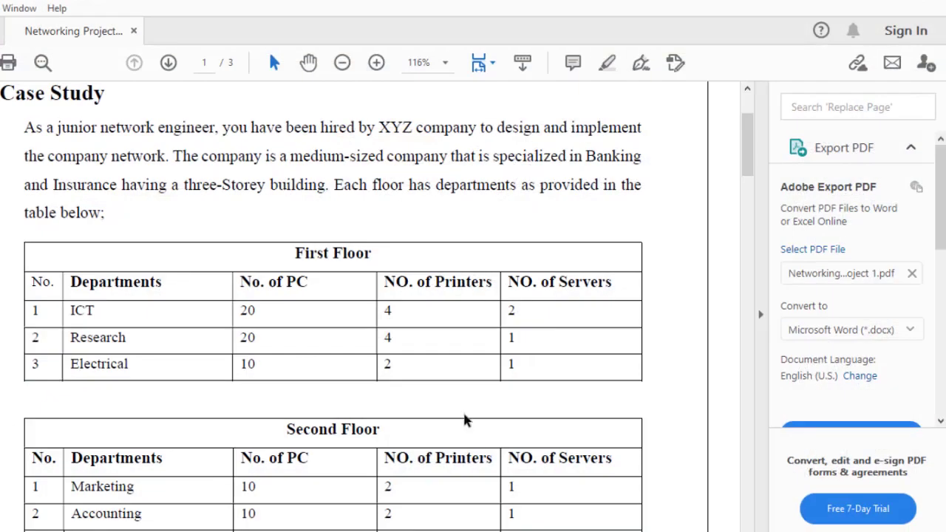
{"action": "left_click_drag", "start_coordinate": [746, 148], "coordinate": [777, 340]}
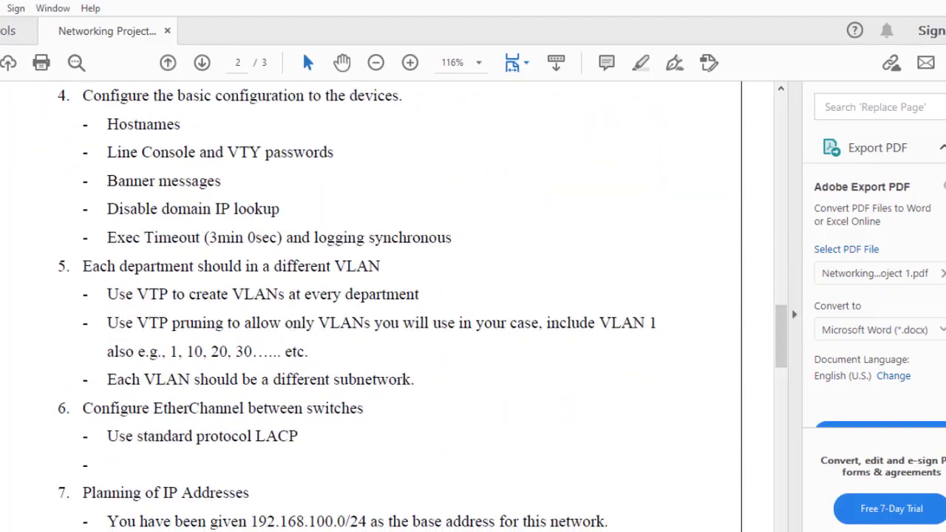
{"action": "left_click", "coordinate": [473, 517]}
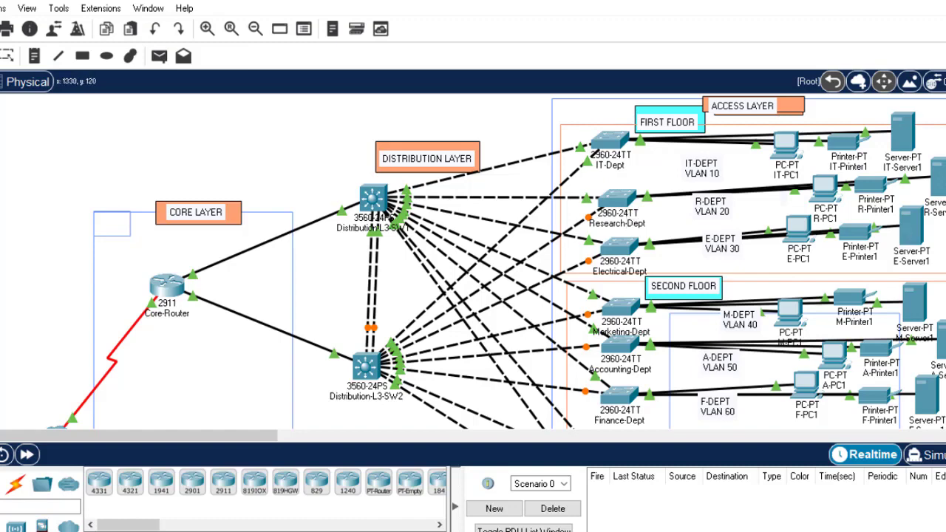
{"action": "scroll", "coordinate": [473, 261], "scroll_direction": "down", "scroll_amount": 9}
{"action": "scroll", "coordinate": [473, 261], "scroll_direction": "up", "scroll_amount": 6}
{"action": "scroll", "coordinate": [473, 261], "scroll_direction": "up", "scroll_amount": 3}
- Return to the project PDF and select the words VTP pruning in the VLAN requirements
{"action": "key", "text": "alt+Tab"}
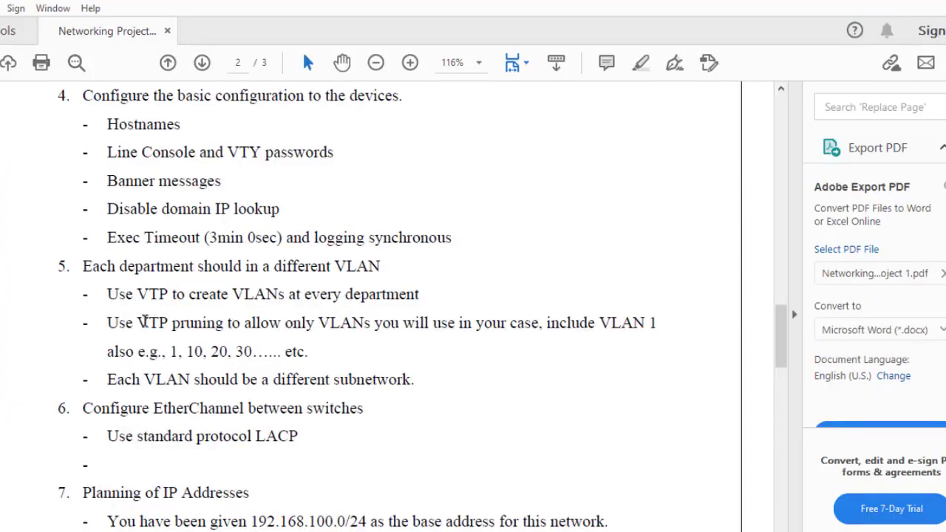
{"action": "left_click_drag", "start_coordinate": [136, 323], "coordinate": [200, 329]}
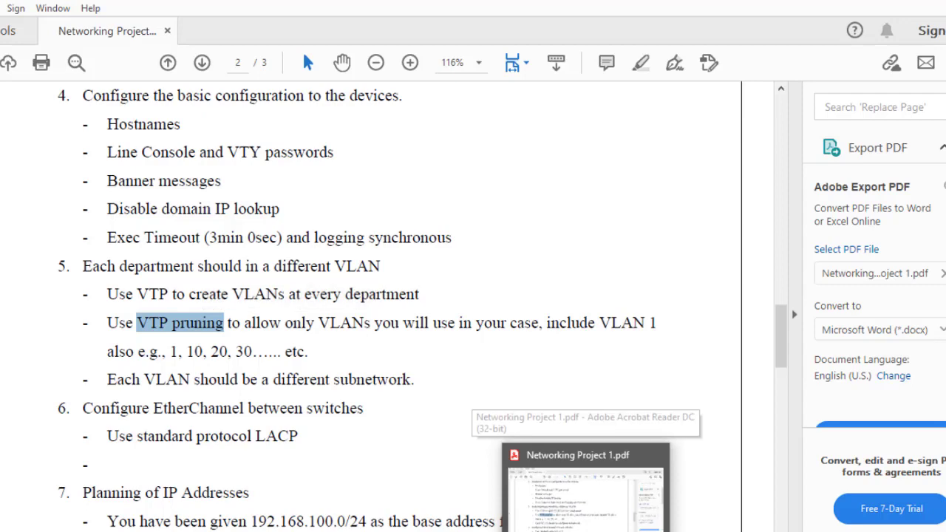
{"action": "left_click", "coordinate": [587, 531]}
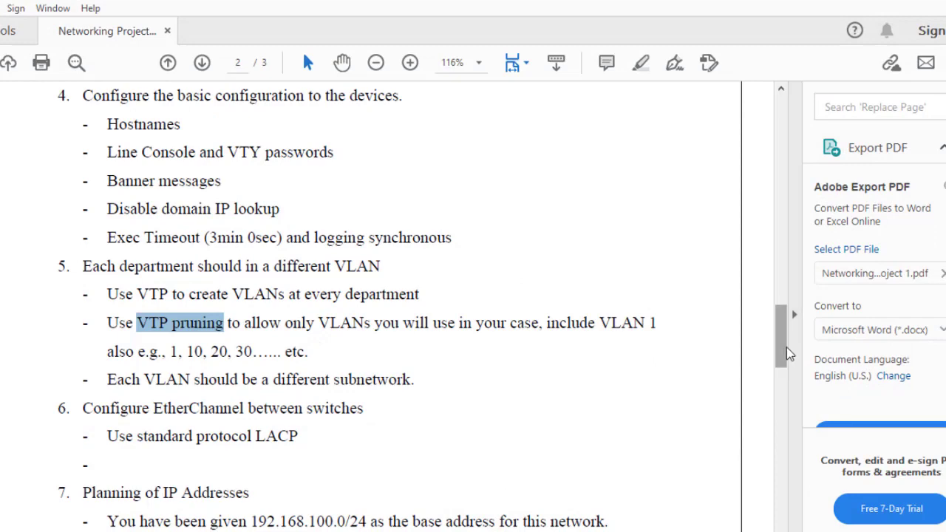
- Read the remaining project requirements, from EtherChannel with LACP through IP planning and port-security to documentation
{"action": "left_click_drag", "start_coordinate": [784, 358], "coordinate": [761, 384]}
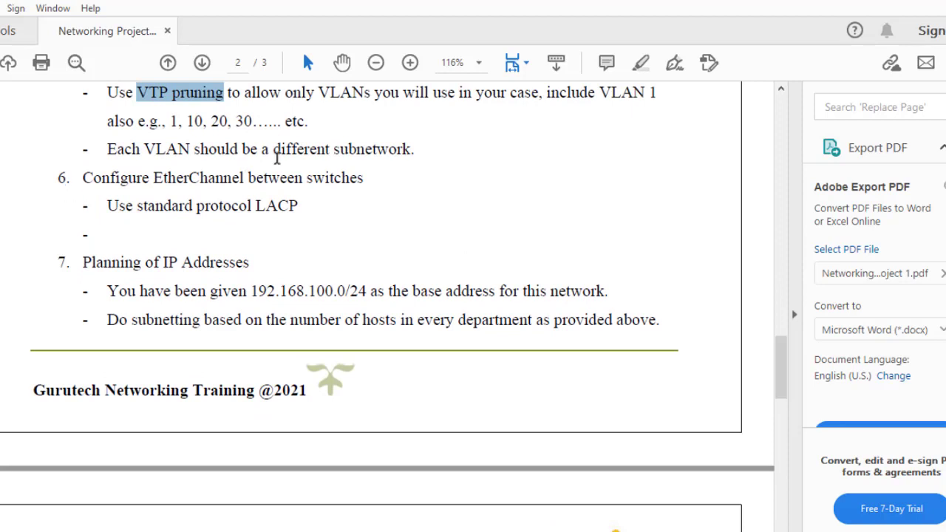
{"action": "left_click_drag", "start_coordinate": [155, 179], "coordinate": [244, 181]}
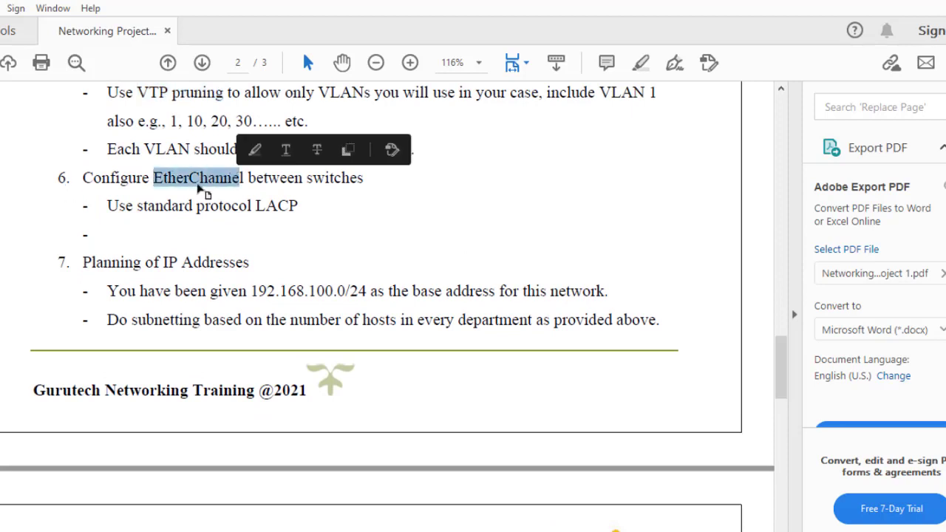
{"action": "left_click_drag", "start_coordinate": [310, 205], "coordinate": [267, 207]}
{"action": "left_click_drag", "start_coordinate": [786, 365], "coordinate": [765, 413]}
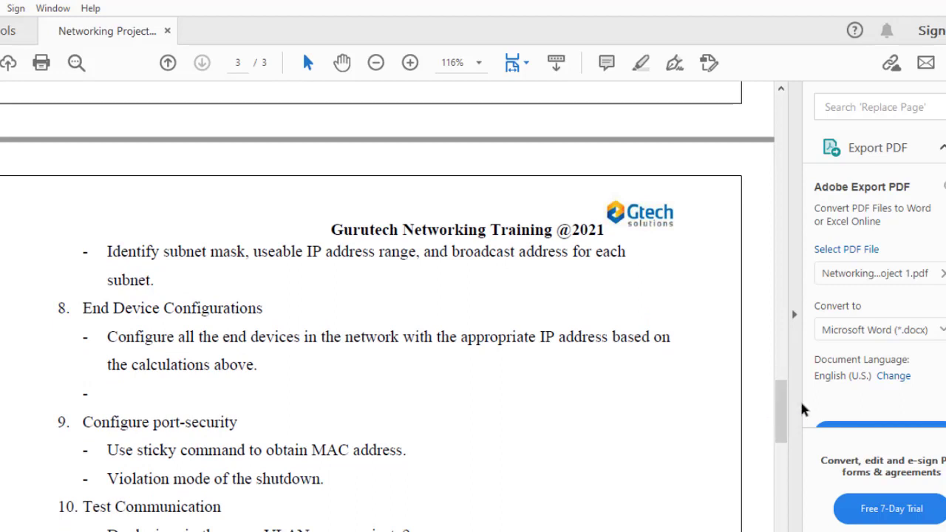
{"action": "scroll", "coordinate": [767, 413], "scroll_direction": "down", "scroll_amount": 5}
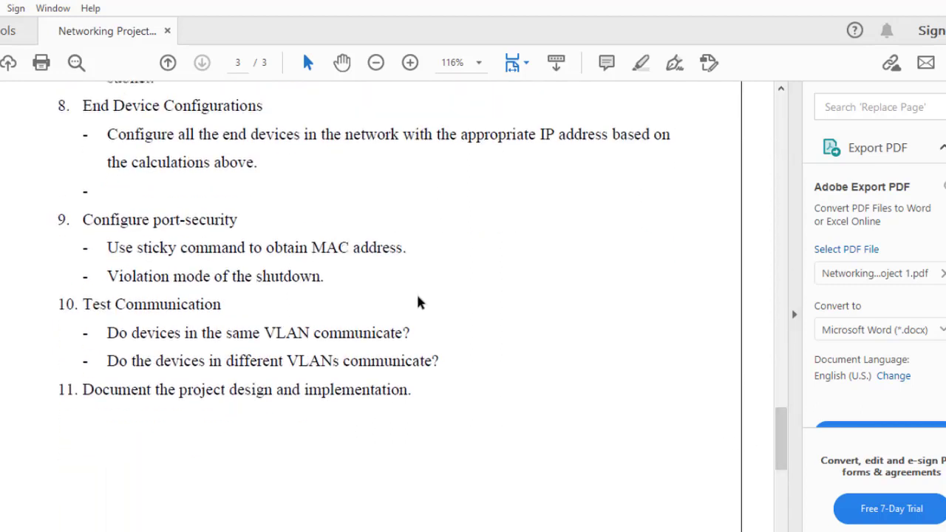
- Check the topology against the PDF's note on which devices to configure, selecting the words Access Layer Switches
{"action": "key", "text": "alt+Tab"}
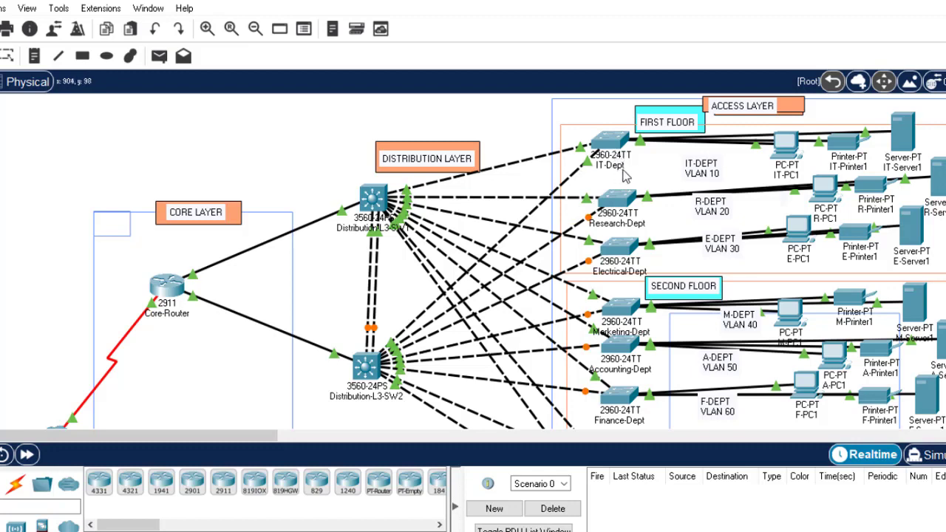
{"action": "mouse_move", "coordinate": [623, 174]}
{"action": "key", "text": "alt+Tab"}
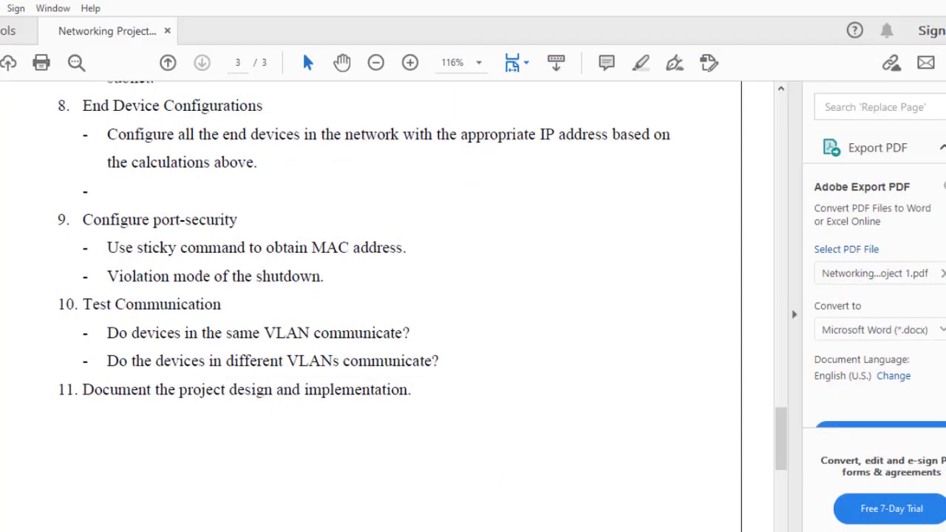
{"action": "scroll", "coordinate": [608, 368], "scroll_direction": "up", "scroll_amount": 5}
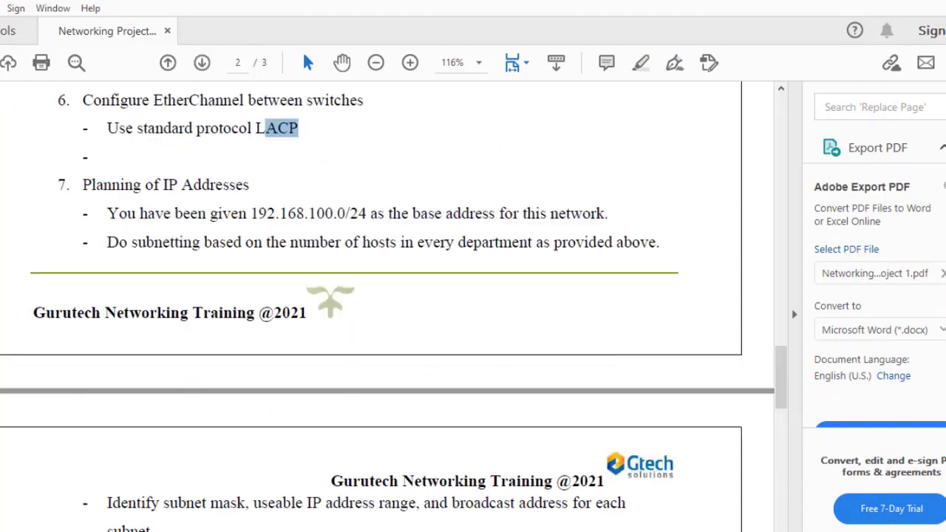
{"action": "key", "text": "alt+Tab"}
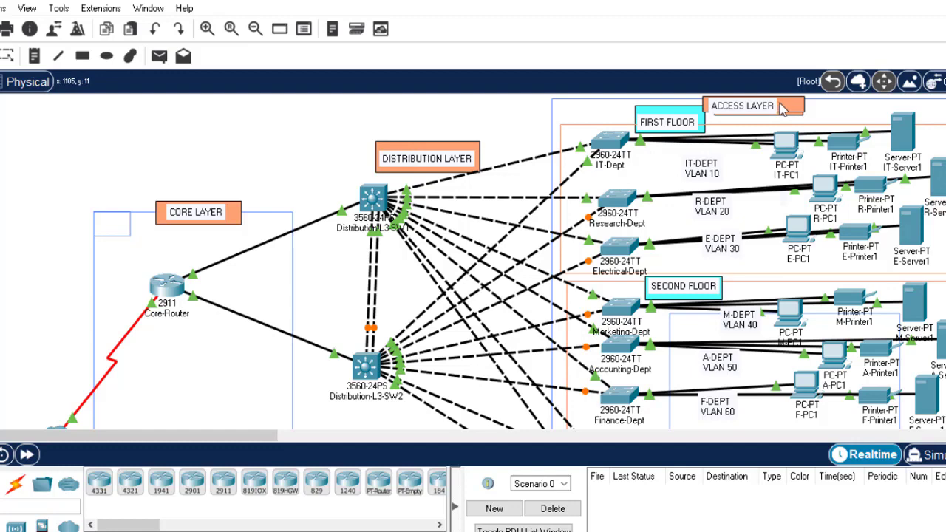
{"action": "left_click", "coordinate": [563, 531]}
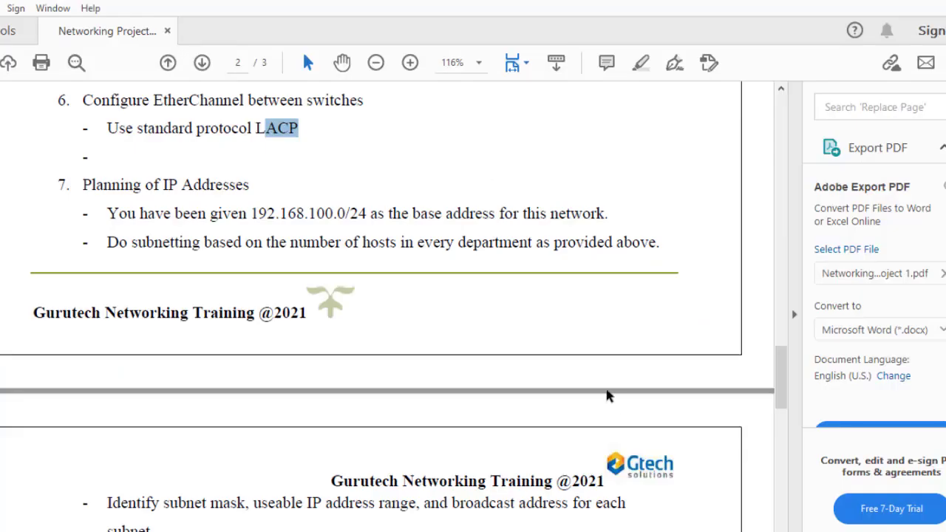
{"action": "scroll", "coordinate": [606, 395], "scroll_direction": "up", "scroll_amount": 6}
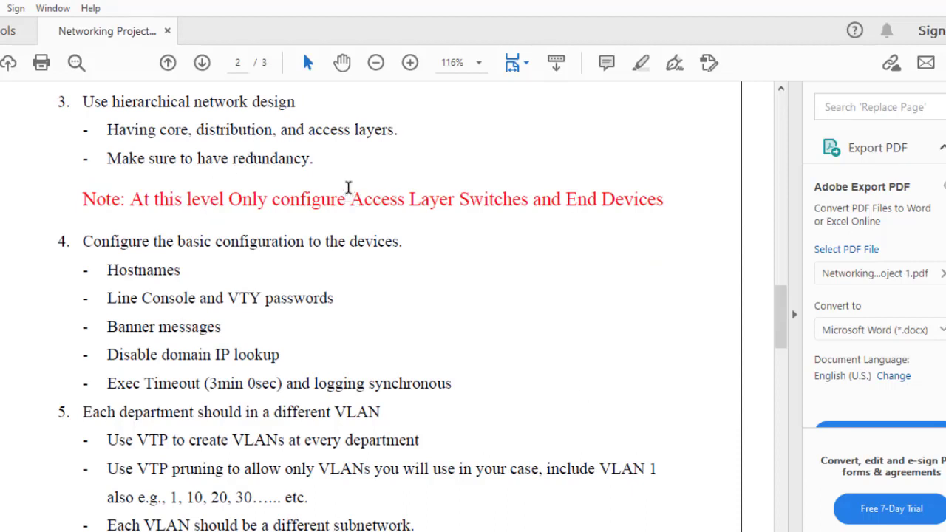
{"action": "left_click_drag", "start_coordinate": [349, 194], "coordinate": [527, 209]}
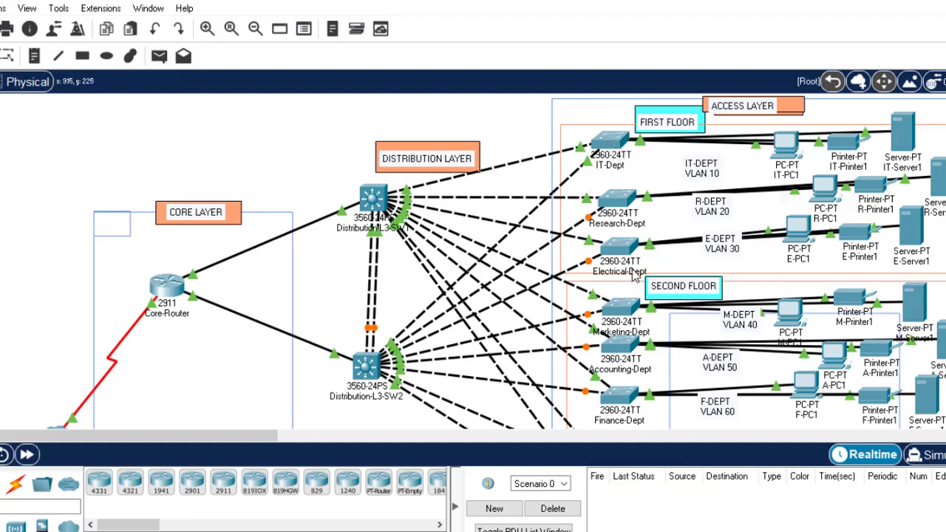
{"action": "mouse_move", "coordinate": [634, 273]}
{"action": "key", "text": "alt+Tab"}
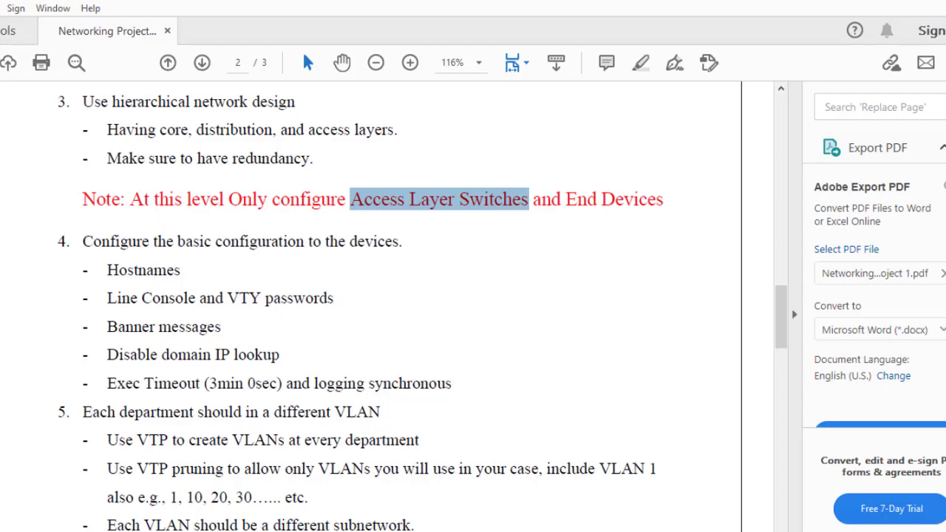
- In Packet Tracer, connect the IT-Dept and Research-Dept switches with two parallel links using the automatic connection type
{"action": "key", "text": "alt+Tab"}
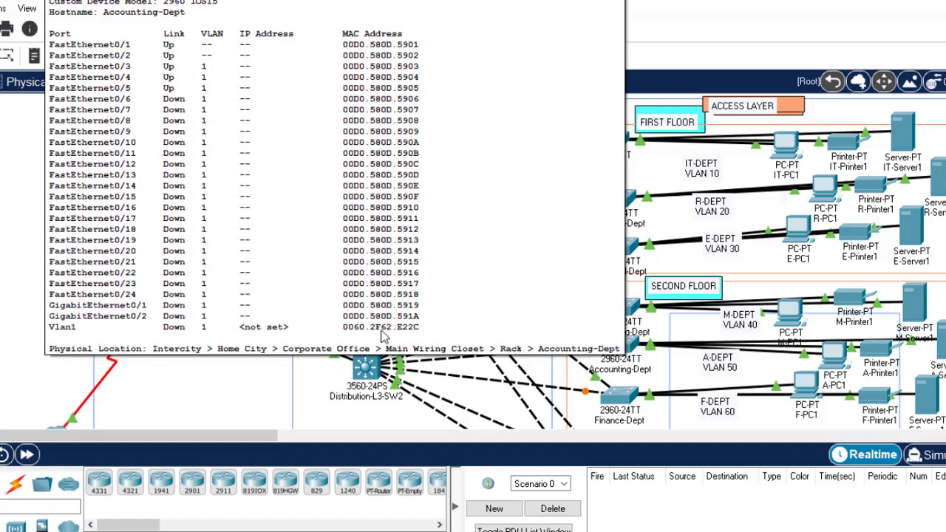
{"action": "left_click", "coordinate": [16, 484]}
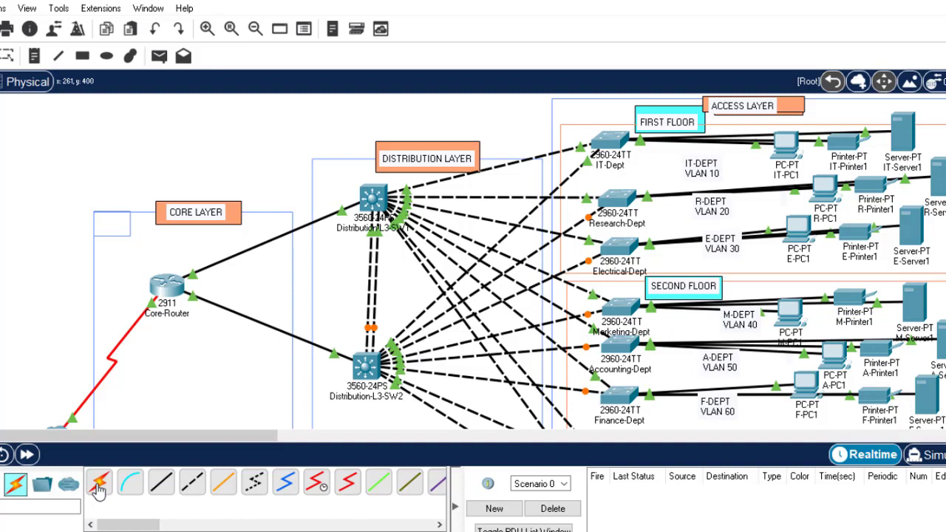
{"action": "left_click", "coordinate": [99, 486]}
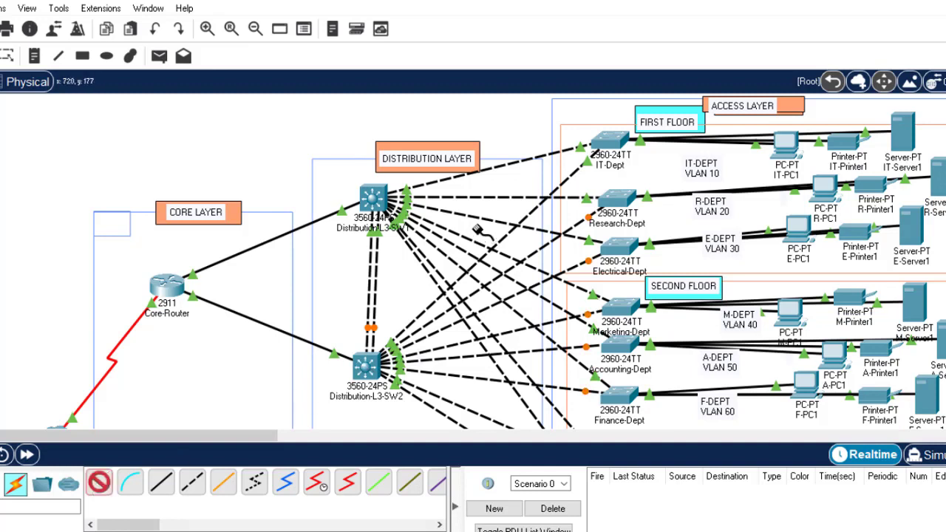
{"action": "left_click", "coordinate": [610, 145]}
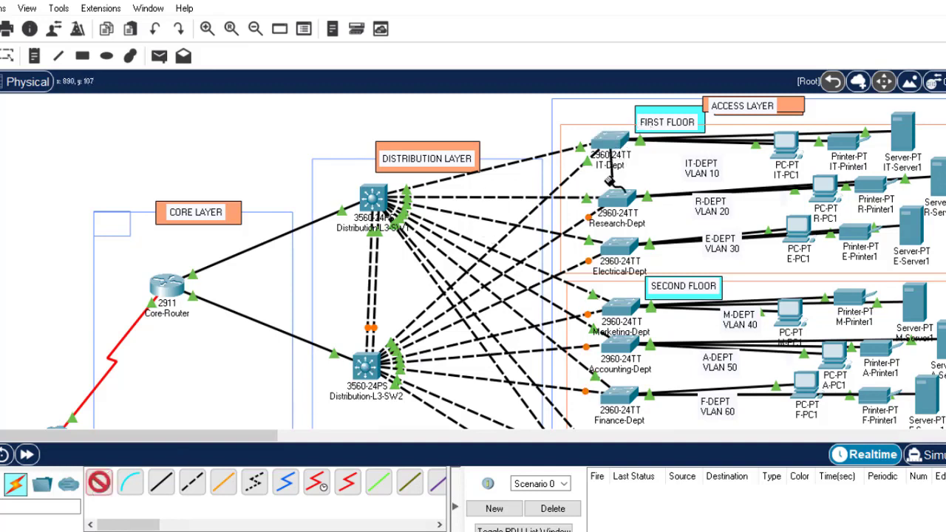
{"action": "left_click", "coordinate": [617, 199]}
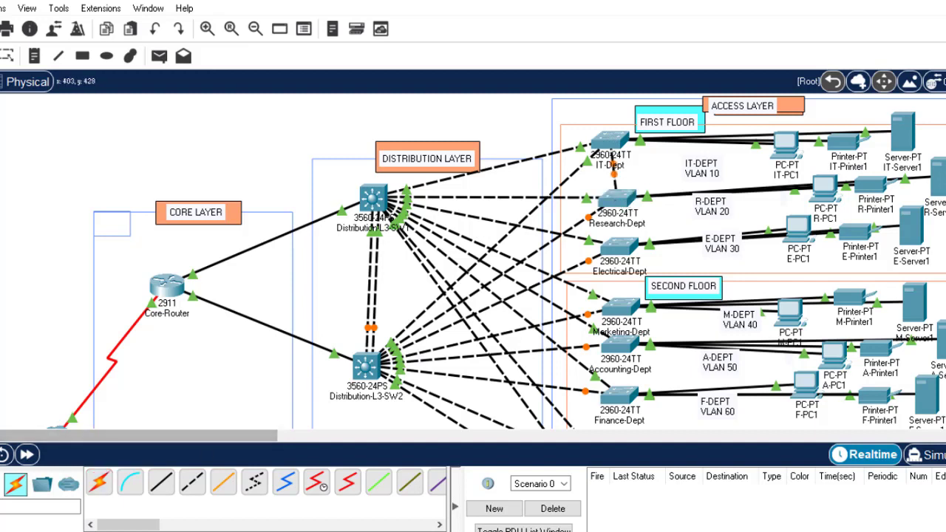
{"action": "left_click", "coordinate": [98, 488]}
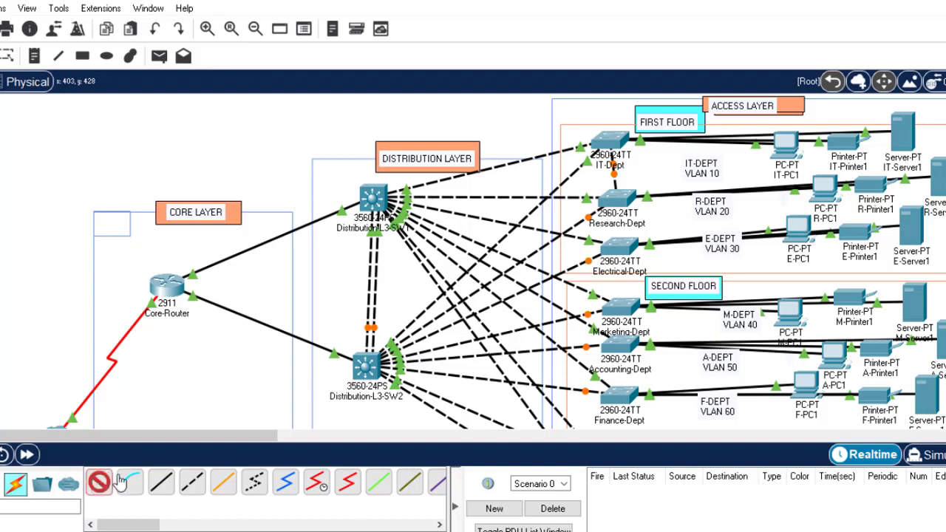
{"action": "left_click", "coordinate": [597, 141]}
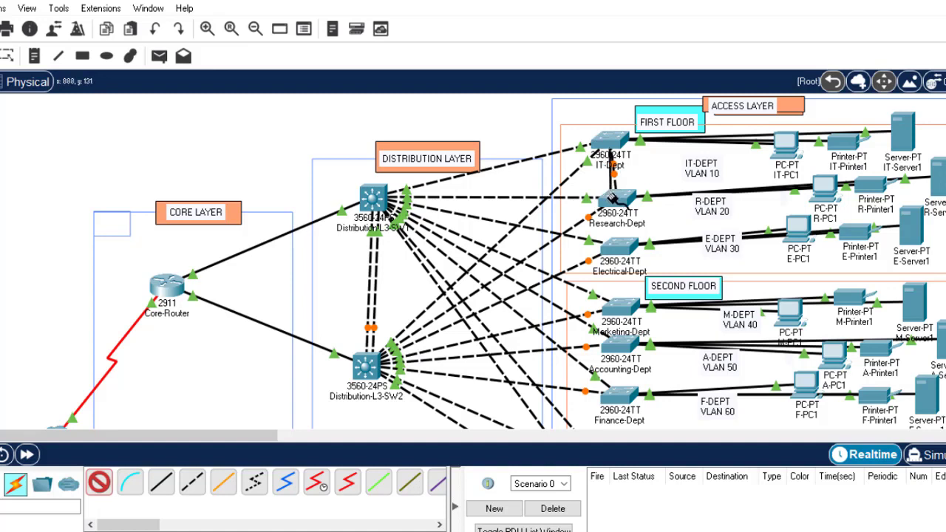
{"action": "left_click", "coordinate": [612, 198]}
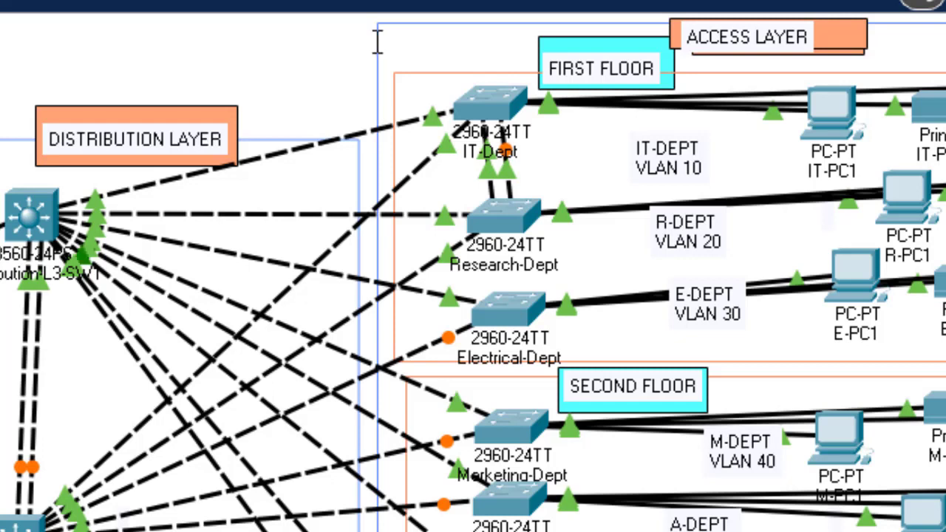
- Add the note "LACP Active" beside the links between the IT-Dept and Research-Dept switches and shift it slightly upward
{"action": "left_click", "coordinate": [531, 164]}
{"action": "type", "text": "L"}
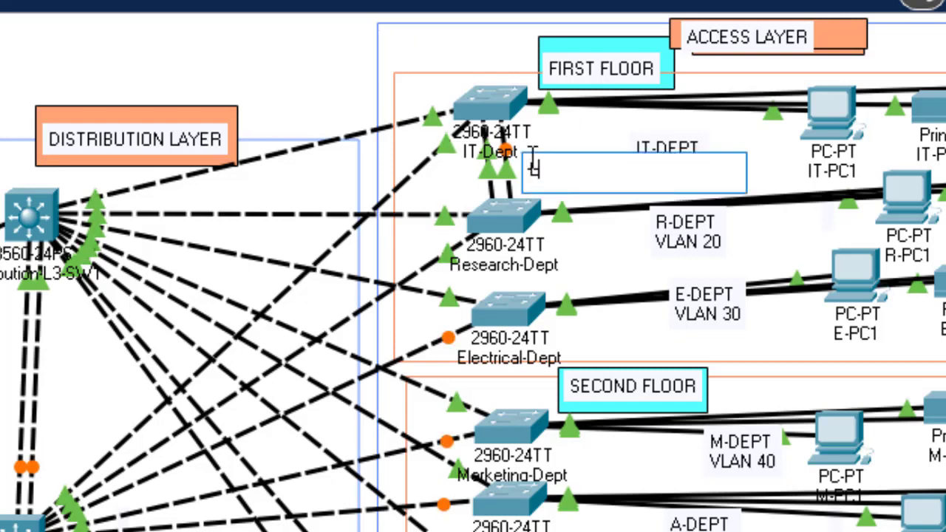
{"action": "type", "text": "ACP A"}
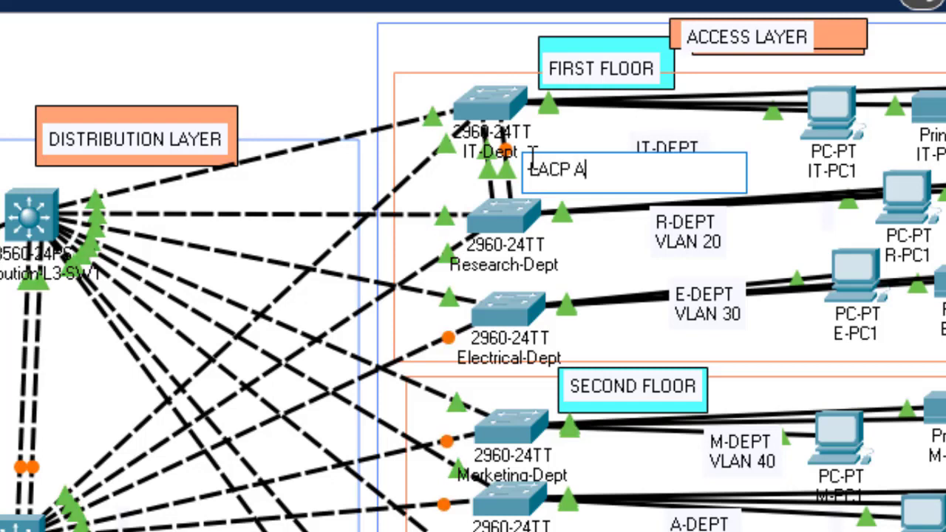
{"action": "type", "text": "ctive"}
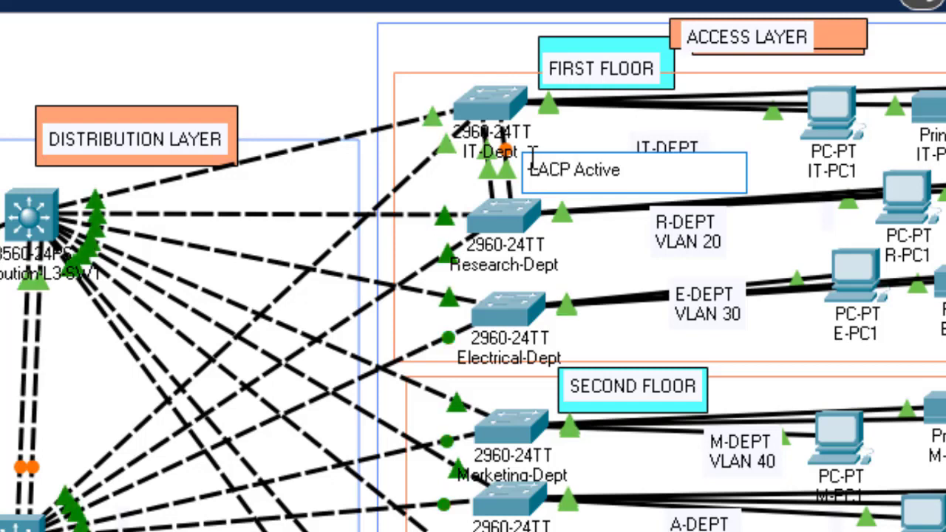
{"action": "left_click", "coordinate": [2, 26]}
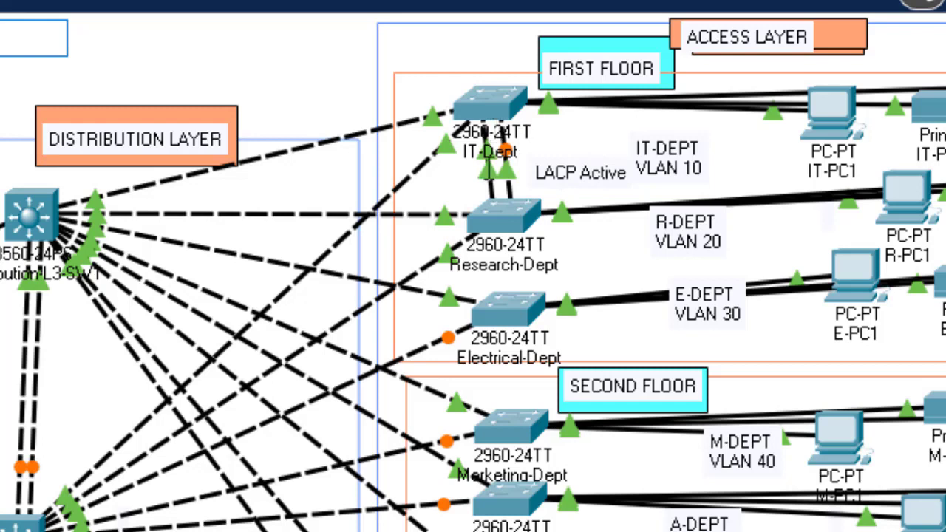
{"action": "key", "text": "Escape"}
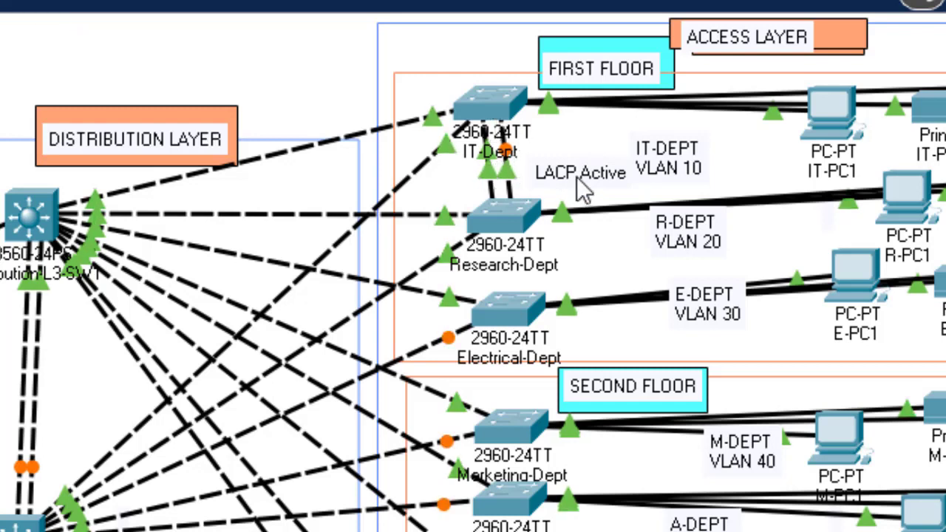
{"action": "mouse_move", "coordinate": [576, 177]}
{"action": "left_mouse_down"}
{"action": "mouse_move", "coordinate": [549, 168]}
{"action": "mouse_move", "coordinate": [572, 166]}
{"action": "left_mouse_up"}
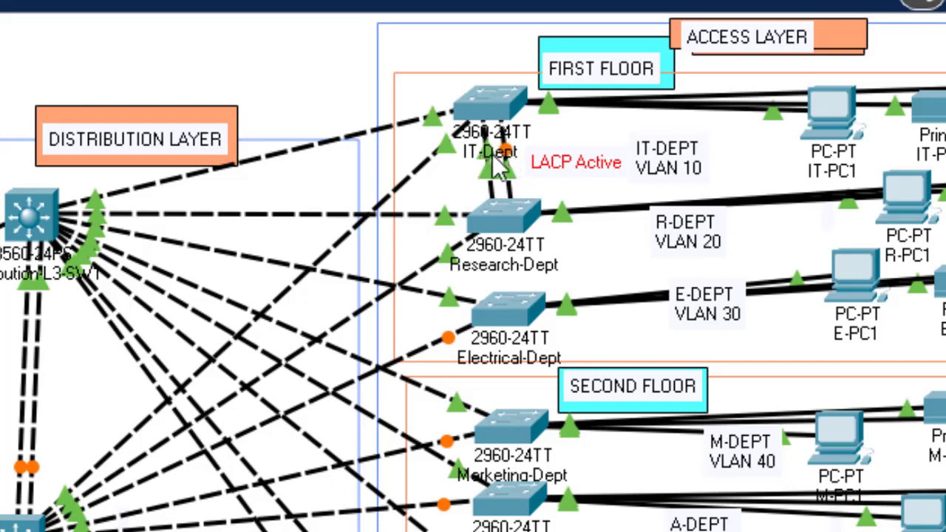
- Open the IT-Dept switch's command line and log in with the console password
{"action": "mouse_move", "coordinate": [496, 153]}
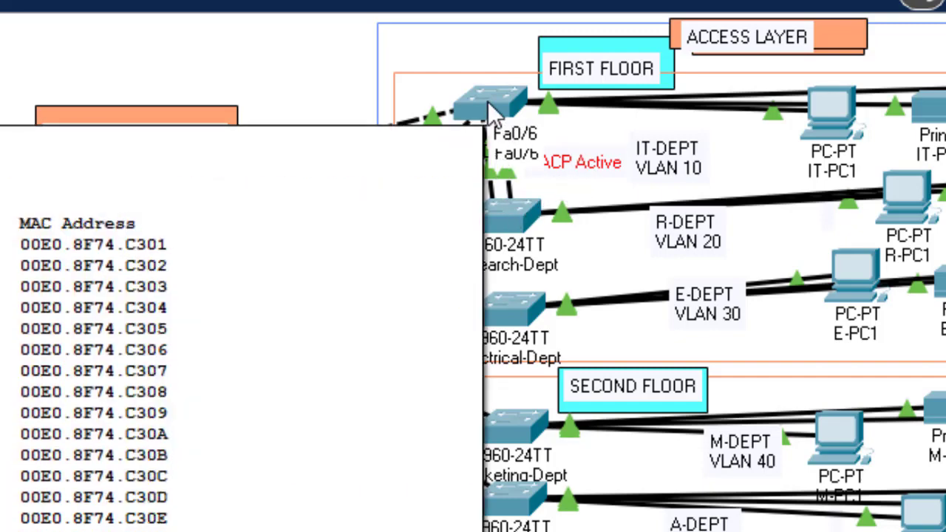
{"action": "left_click", "coordinate": [488, 104]}
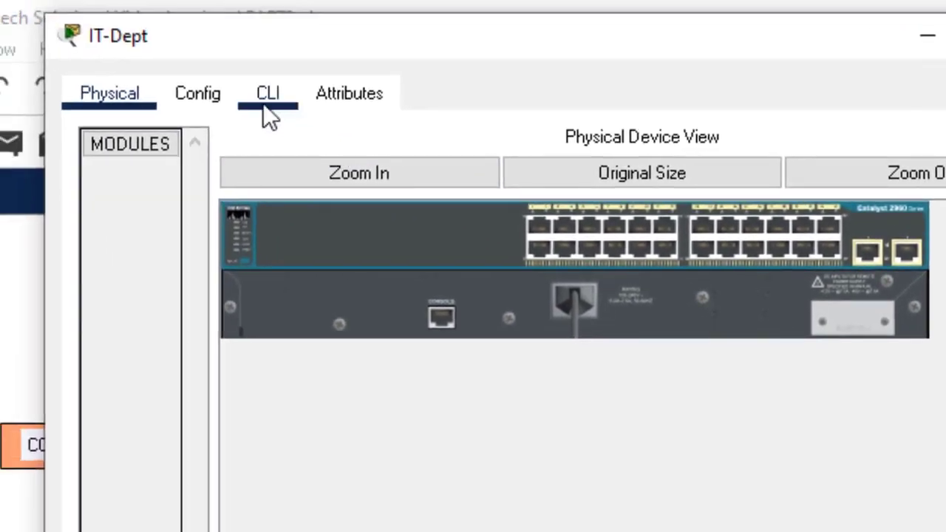
{"action": "left_click", "coordinate": [265, 103]}
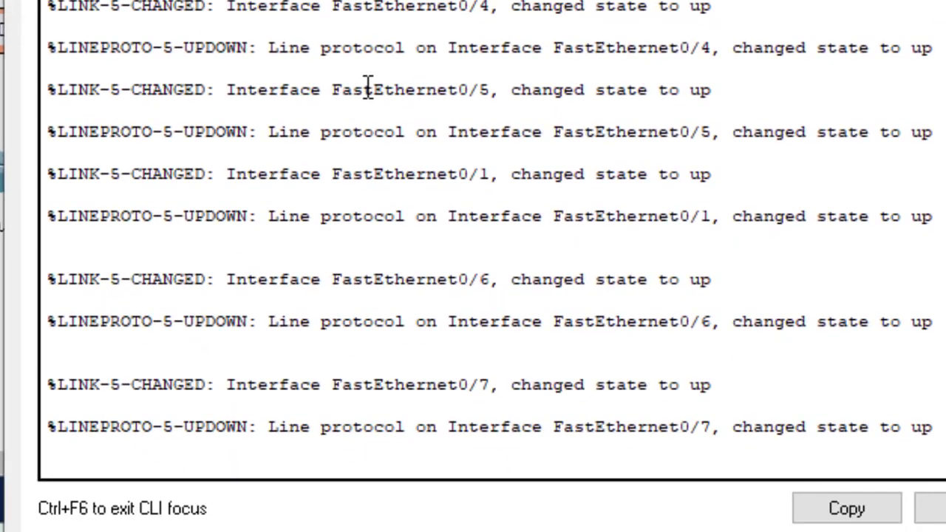
{"action": "key", "text": "Return"}
{"action": "key", "text": "Return"}
{"action": "key", "text": "Return"}
{"action": "key", "text": "Return"}
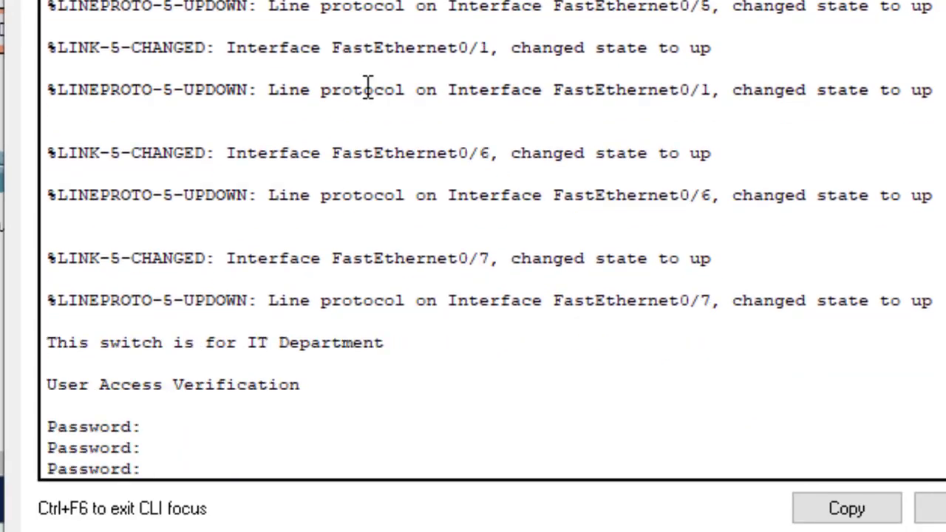
{"action": "key", "text": "Return"}
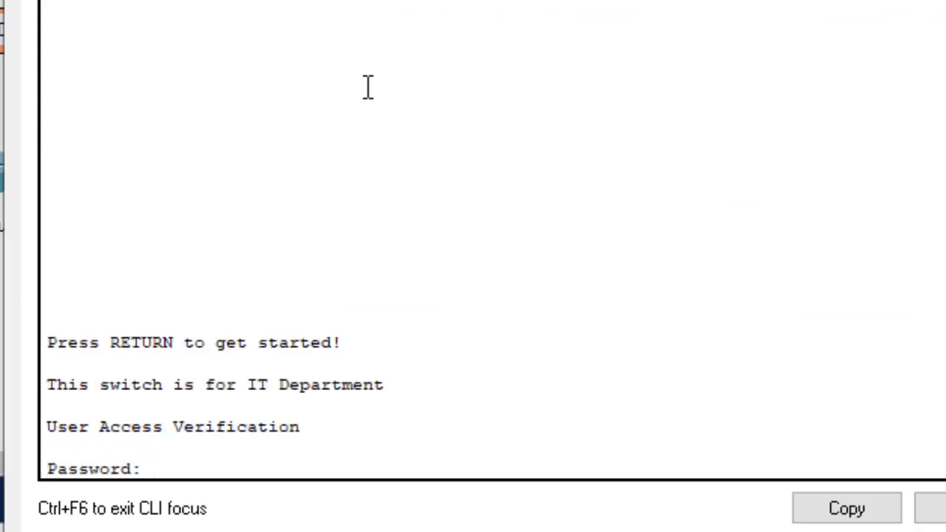
{"action": "key", "text": "Return"}
{"action": "key", "text": "Return"}
{"action": "key", "text": "Return"}
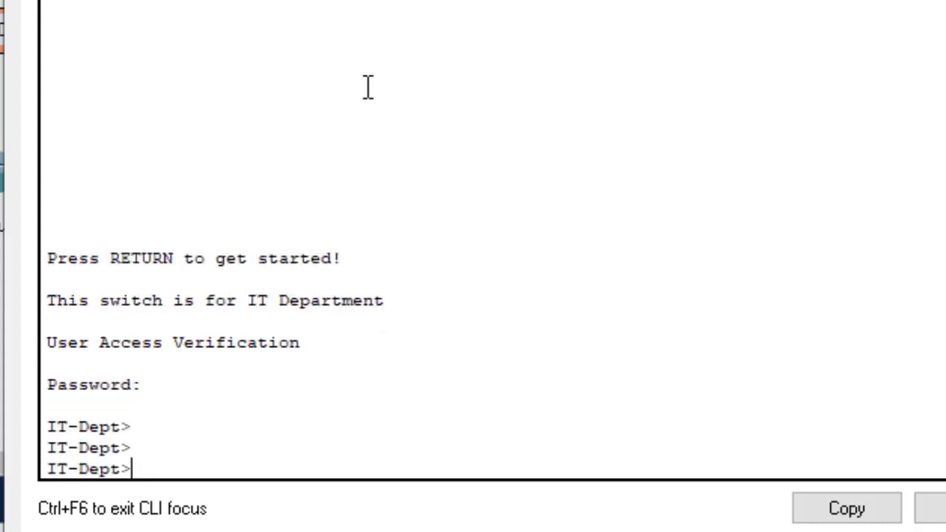
- Enter privileged mode and global configuration mode on the IT-Dept switch using en and config t
{"action": "type", "text": "en"}
{"action": "key", "text": "Return"}
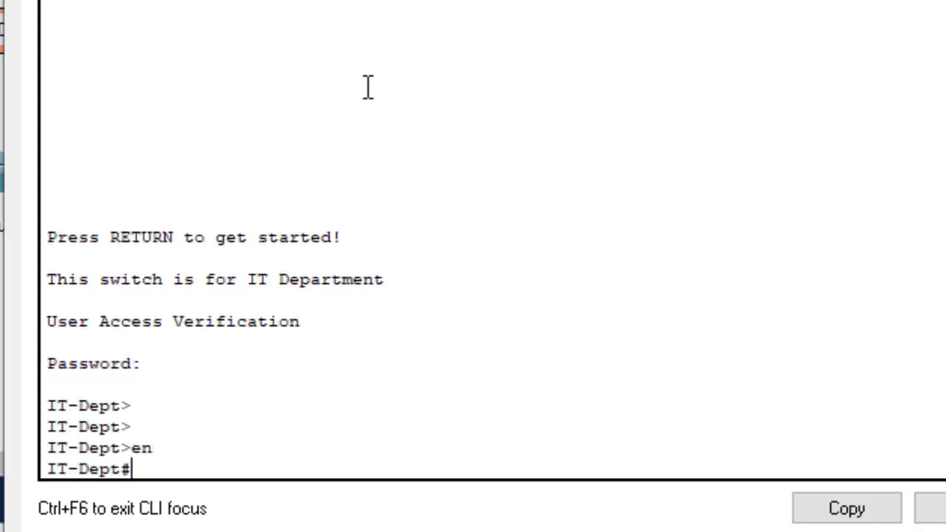
{"action": "type", "text": "config "}
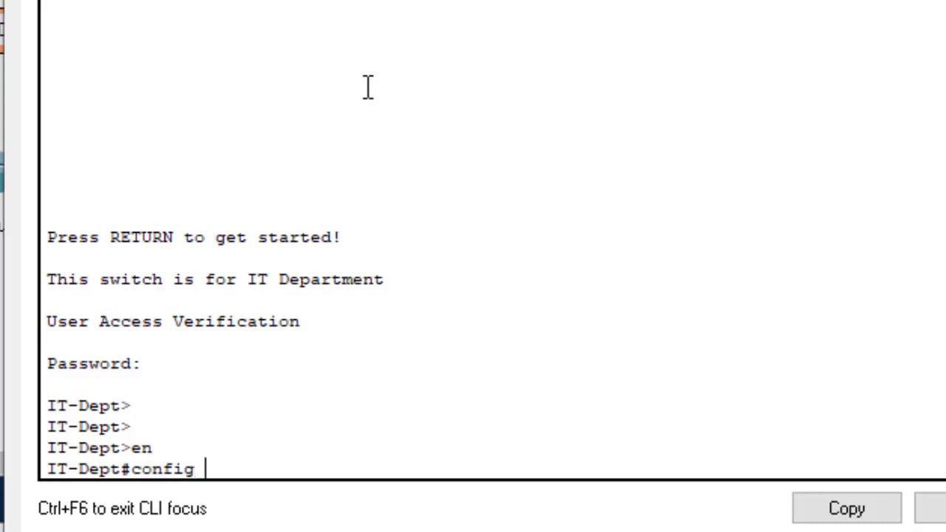
{"action": "type", "text": "t"}
{"action": "key", "text": "Return"}
{"action": "key", "text": "Return"}
{"action": "key", "text": "Return"}
{"action": "key", "text": "Return"}
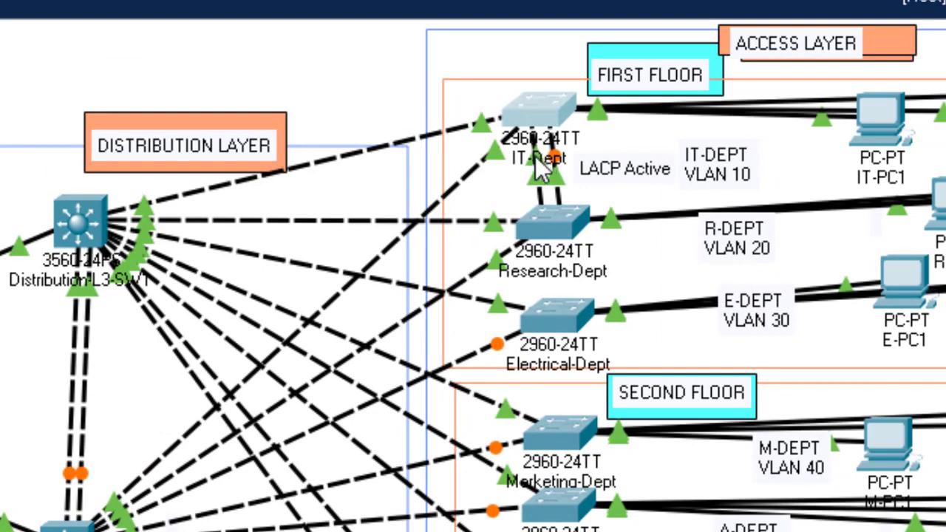
- Check the ports of the IT-Dept to Research-Dept links and set interface range fa0/6-7 on IT-Dept to trunk mode
{"action": "mouse_move", "coordinate": [535, 157]}
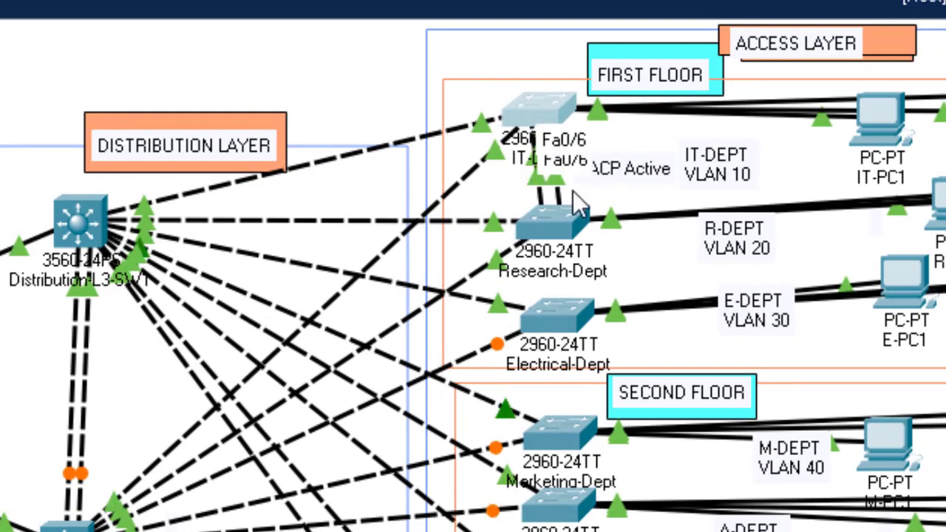
{"action": "mouse_move", "coordinate": [556, 193]}
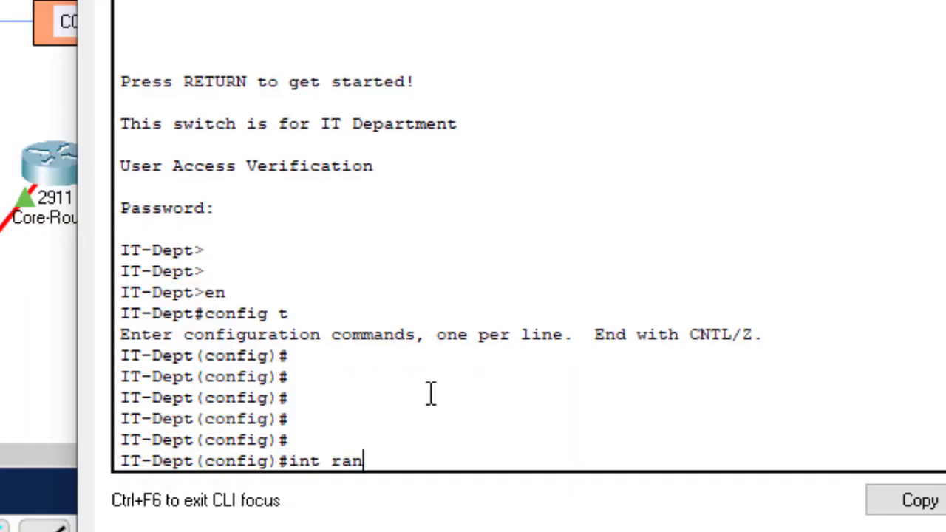
{"action": "type", "text": "ge fa0"}
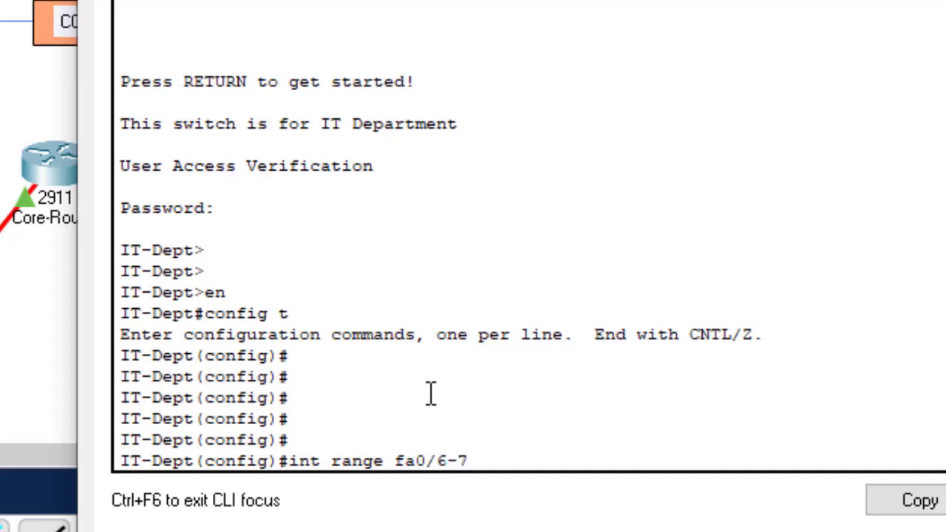
{"action": "type", "text": "/6-7"}
{"action": "key", "text": "Return"}
{"action": "key", "text": "Return"}
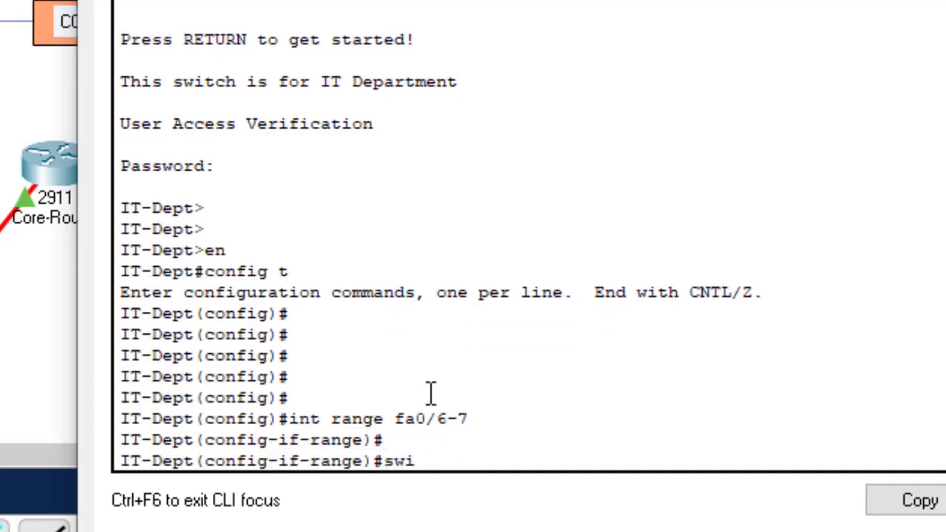
{"action": "type", "text": "switc"}
{"action": "key", "text": "Tab"}
{"action": "type", "text": "mo"}
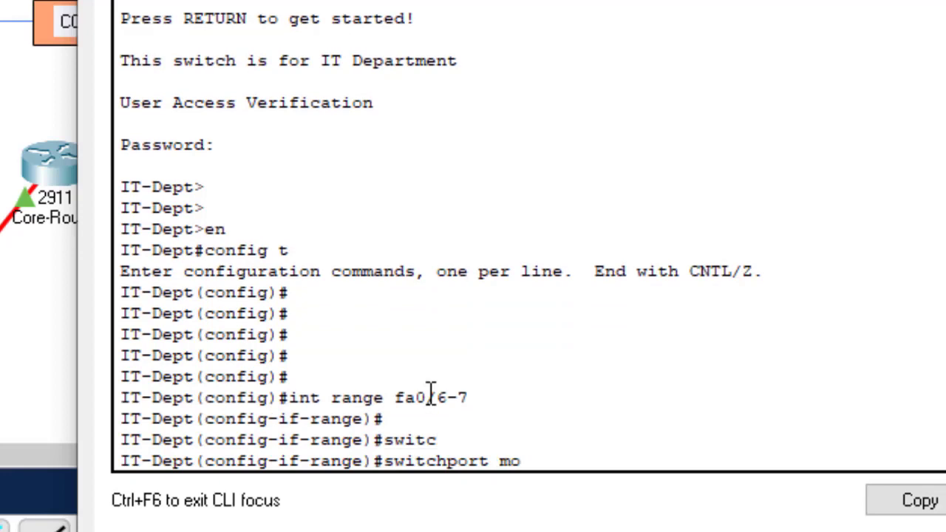
{"action": "key", "text": "Tab"}
{"action": "type", "text": "u"}
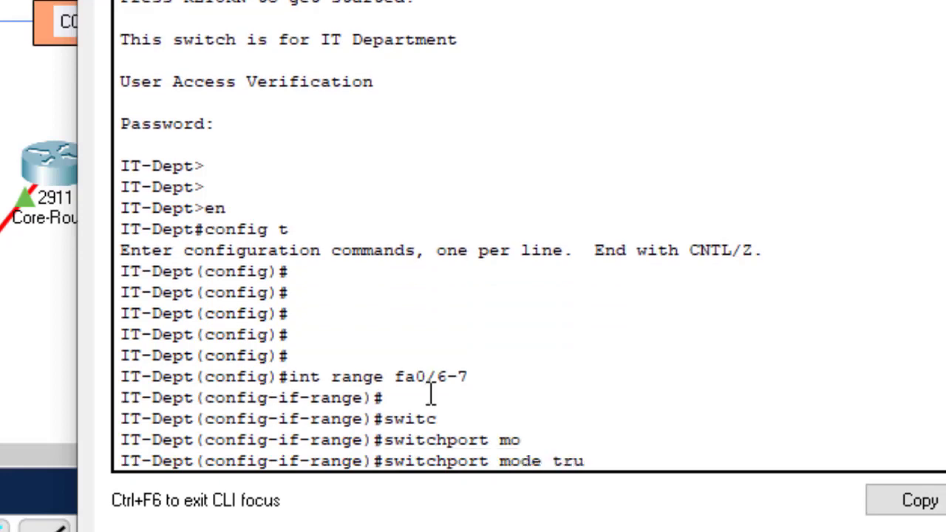
{"action": "key", "text": "Tab"}
{"action": "key", "text": "Return"}
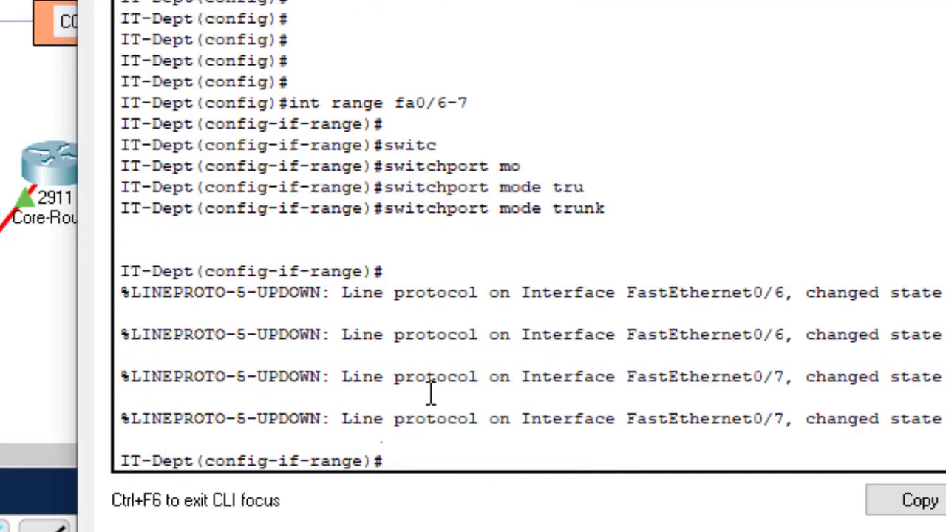
{"action": "key", "text": "Return"}
{"action": "key", "text": "Return"}
{"action": "key", "text": "Return"}
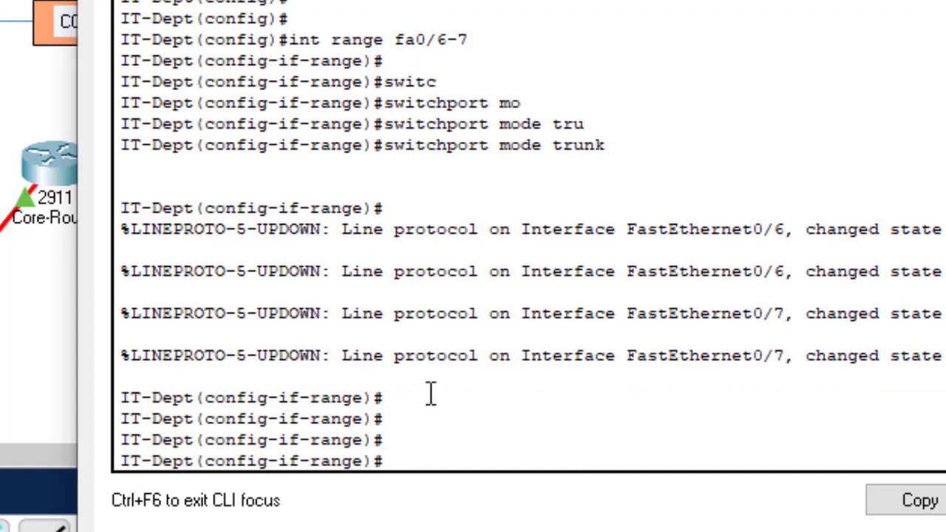
- Assign fa0/6-7 to channel-group 1 in active mode and exit the interface range configuration
{"action": "type", "text": "chann"}
{"action": "key", "text": "Tab"}
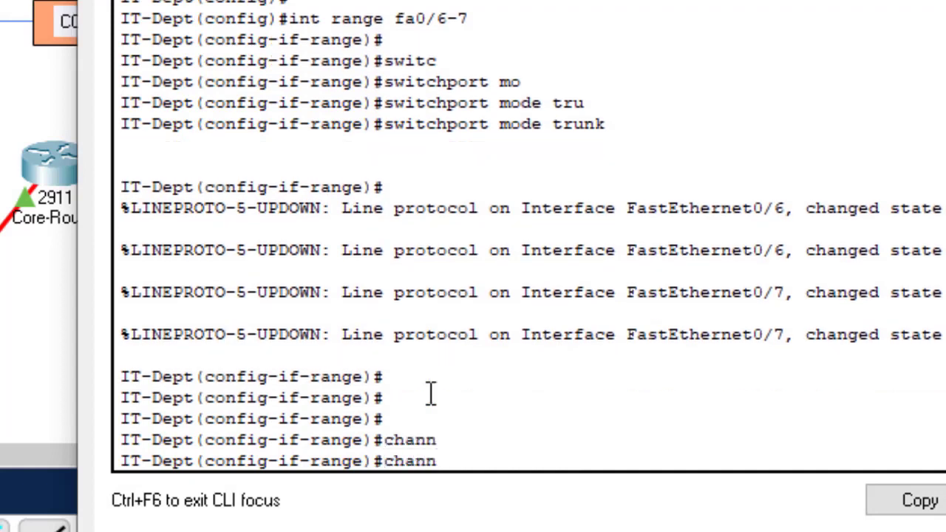
{"action": "type", "text": "el-g"}
{"action": "key", "text": "Tab"}
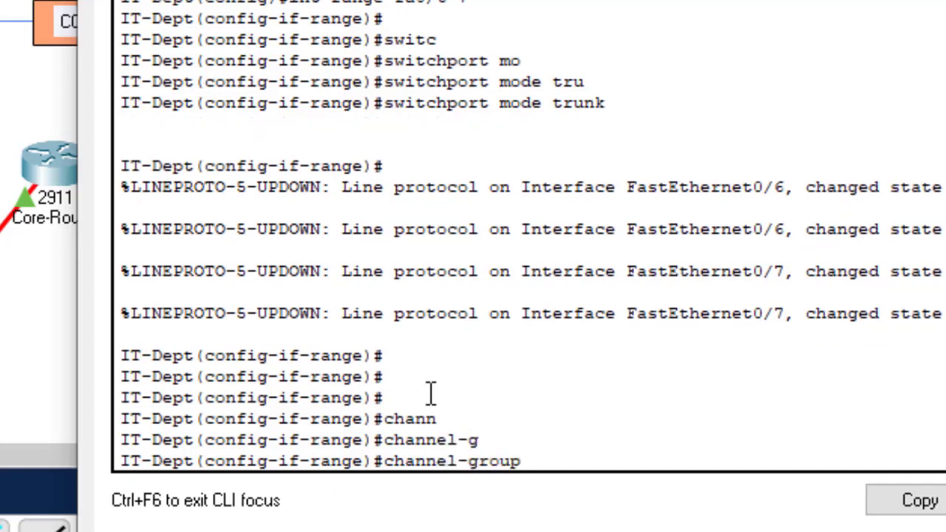
{"action": "type", "text": "1 mode"}
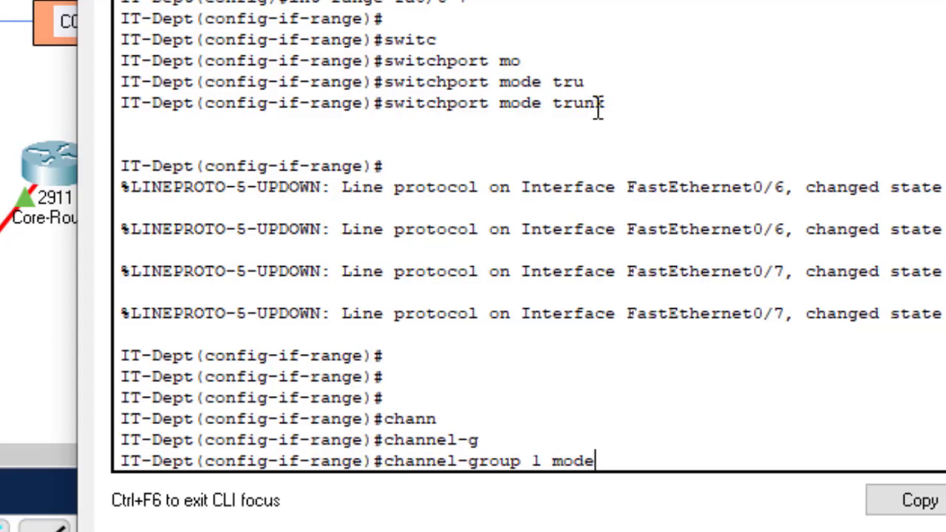
{"action": "left_click_drag", "start_coordinate": [623, 101], "coordinate": [552, 111]}
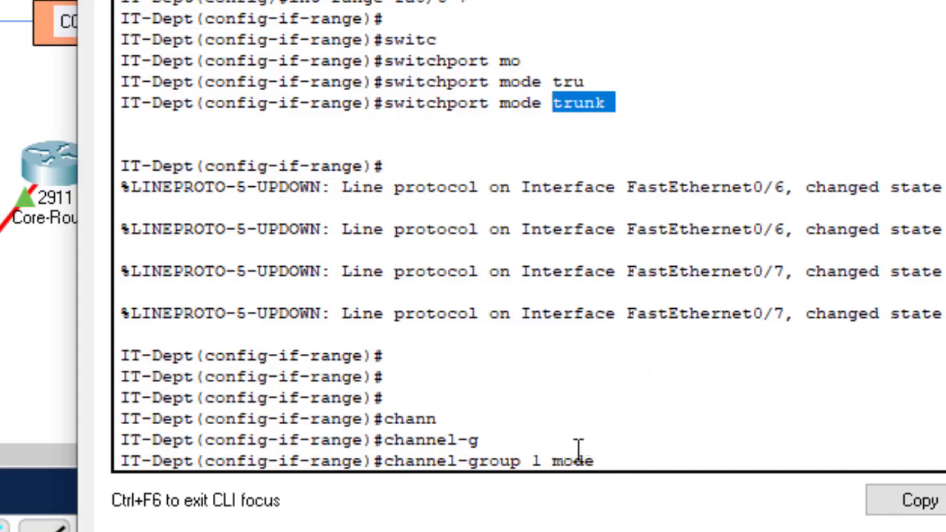
{"action": "left_click", "coordinate": [616, 455]}
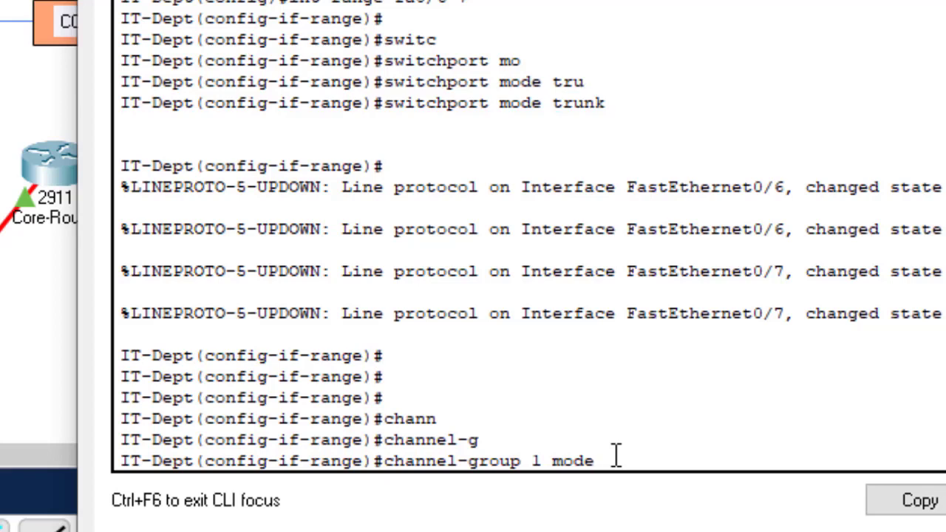
{"action": "type", "text": "active"}
{"action": "key", "text": "Return"}
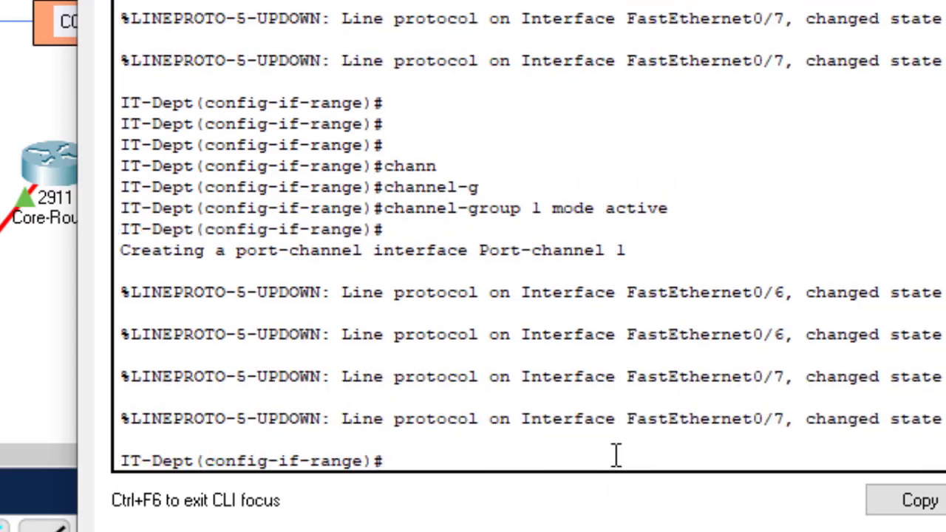
{"action": "key", "text": "Return"}
{"action": "key", "text": "Return"}
{"action": "type", "text": "e"}
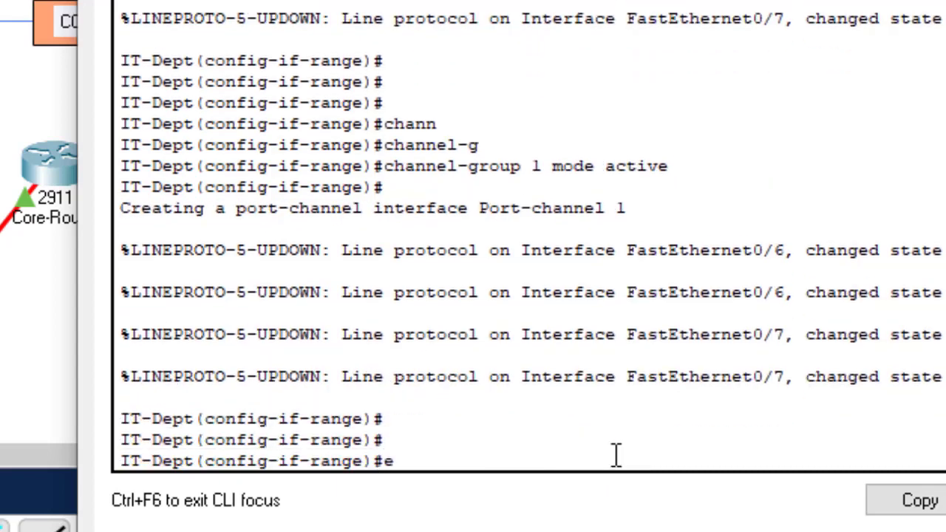
{"action": "type", "text": "xit"}
{"action": "key", "text": "Return"}
{"action": "key", "text": "Return"}
{"action": "key", "text": "Return"}
{"action": "key", "text": "Return"}
{"action": "key", "text": "Return"}
{"action": "key", "text": "Return"}
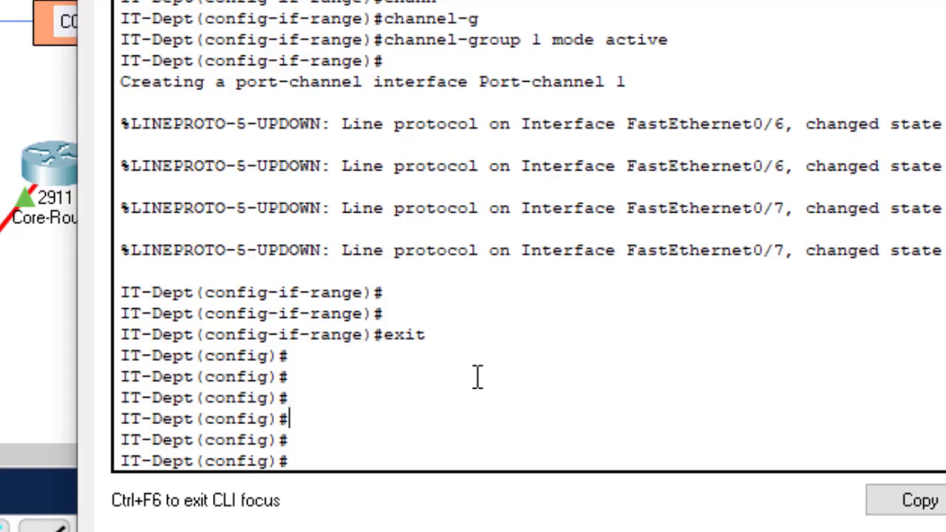
- Configure interface port-channel 1 on the IT-Dept switch with switchport mode trunk
{"action": "type", "text": "int po"}
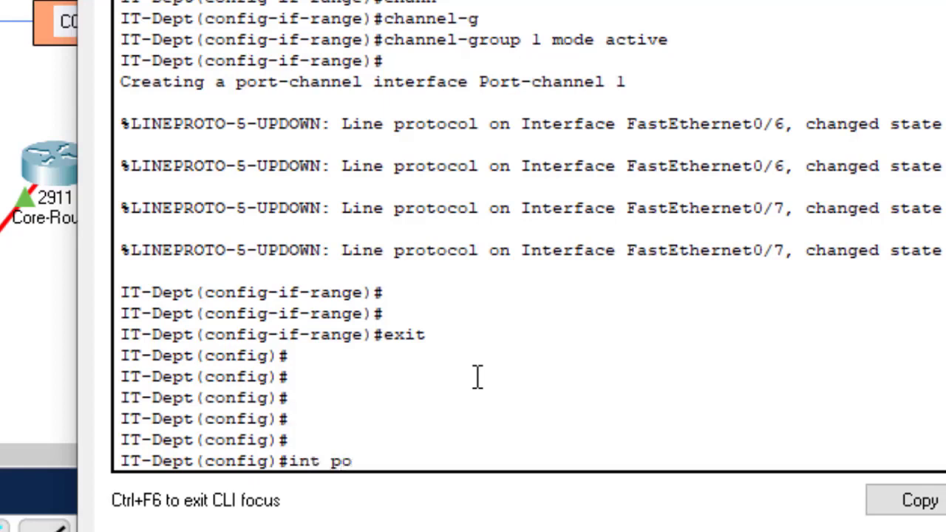
{"action": "type", "text": "rt-"}
{"action": "key", "text": "Tab"}
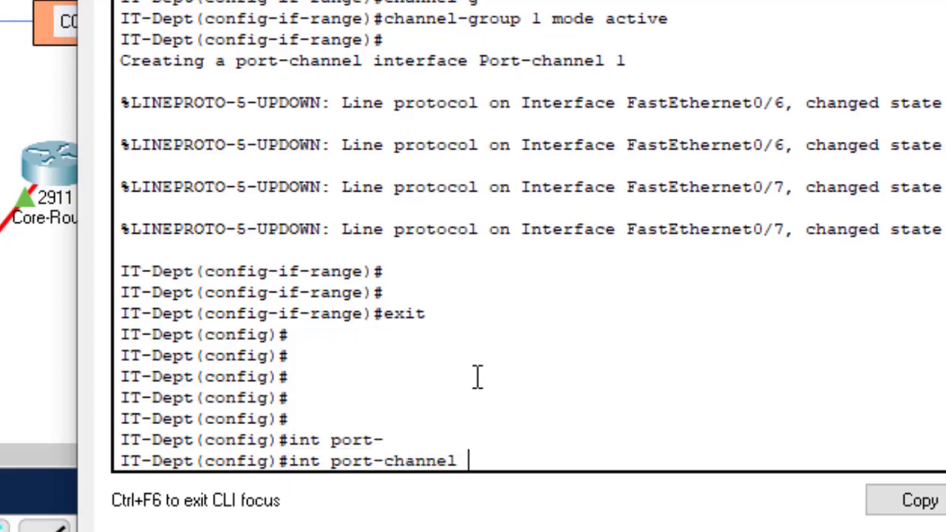
{"action": "type", "text": "1"}
{"action": "key", "text": "Return"}
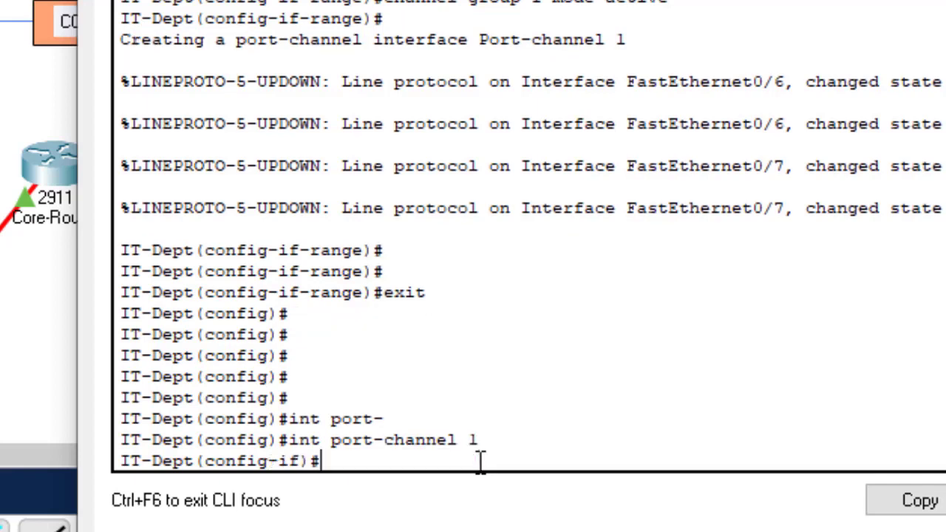
{"action": "type", "text": "switc"}
{"action": "key", "text": "Tab"}
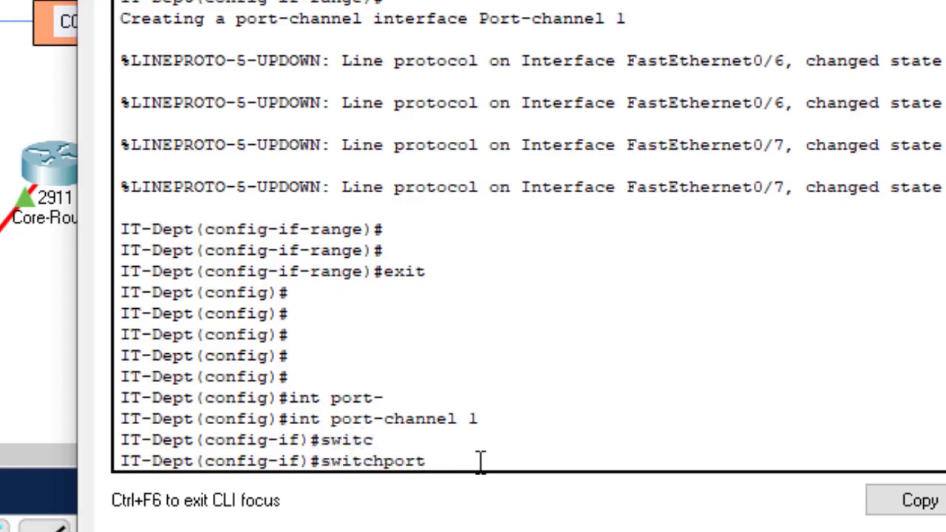
{"action": "type", "text": "mo"}
{"action": "key", "text": "Tab"}
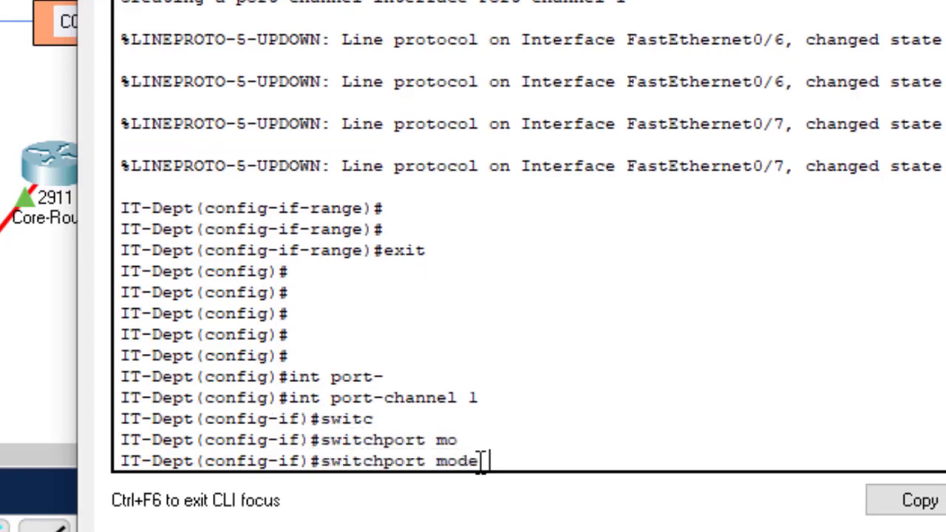
{"action": "type", "text": "tr"}
{"action": "key", "text": "Tab"}
{"action": "key", "text": "Return"}
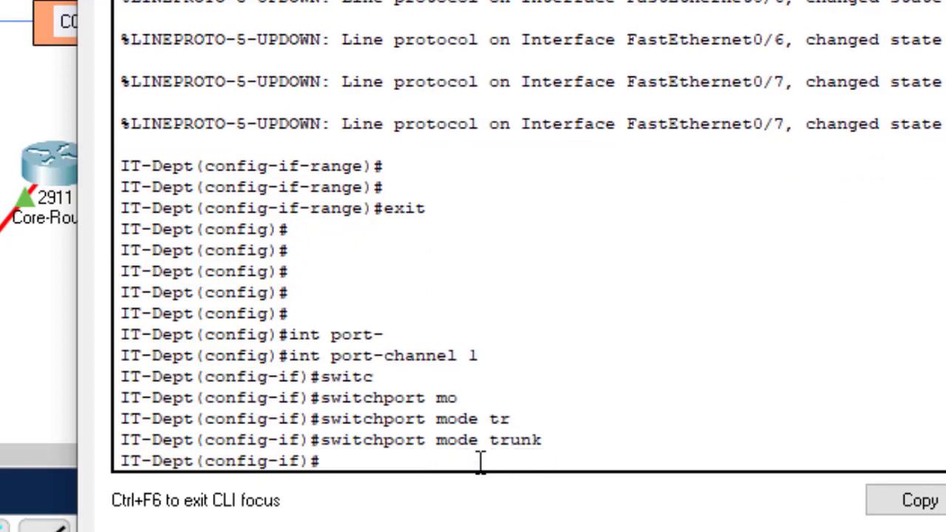
- Save the IT-Dept switch's running configuration with do wr
{"action": "type", "text": "do wr"}
{"action": "key", "text": "Return"}
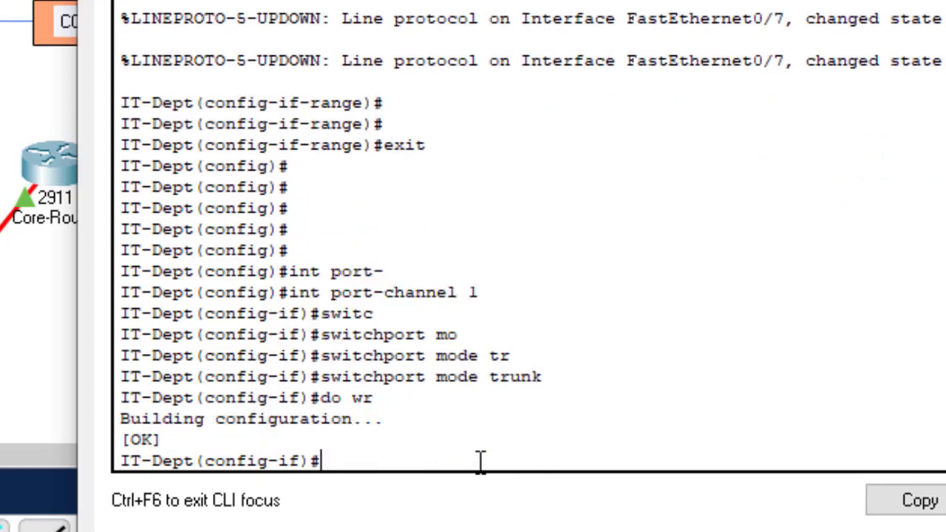
{"action": "key", "text": "Return"}
{"action": "key", "text": "Return"}
{"action": "key", "text": "Return"}
{"action": "key", "text": "Return"}
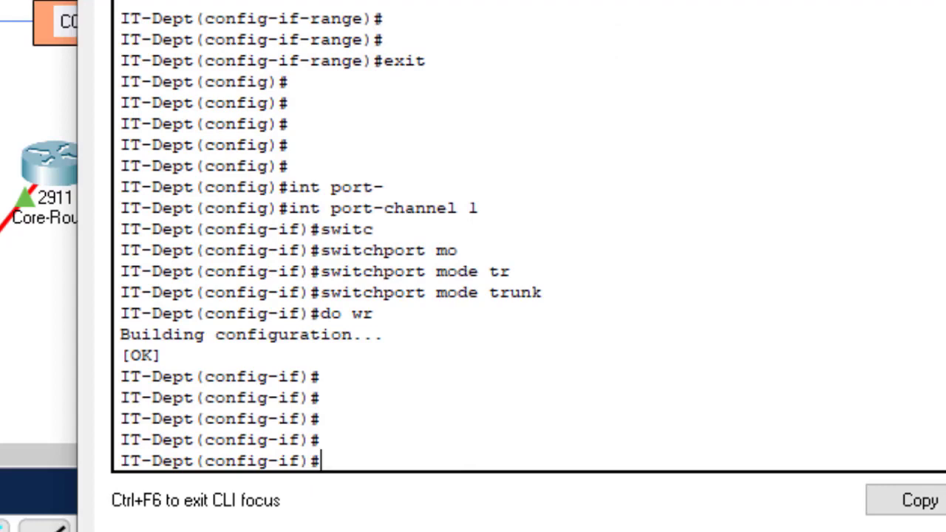
- Open the Research-Dept switch's command line and log in with the console password
{"action": "left_click", "coordinate": [945, 1]}
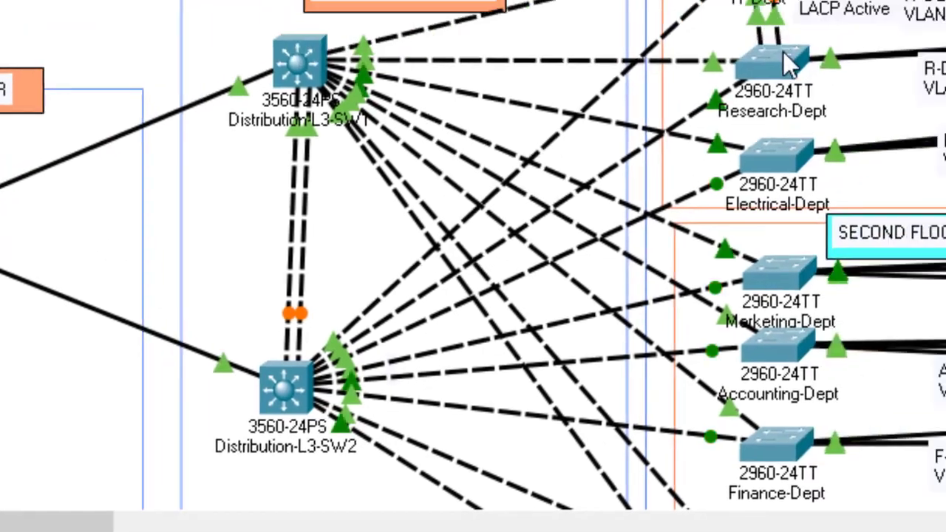
{"action": "left_click", "coordinate": [921, 3]}
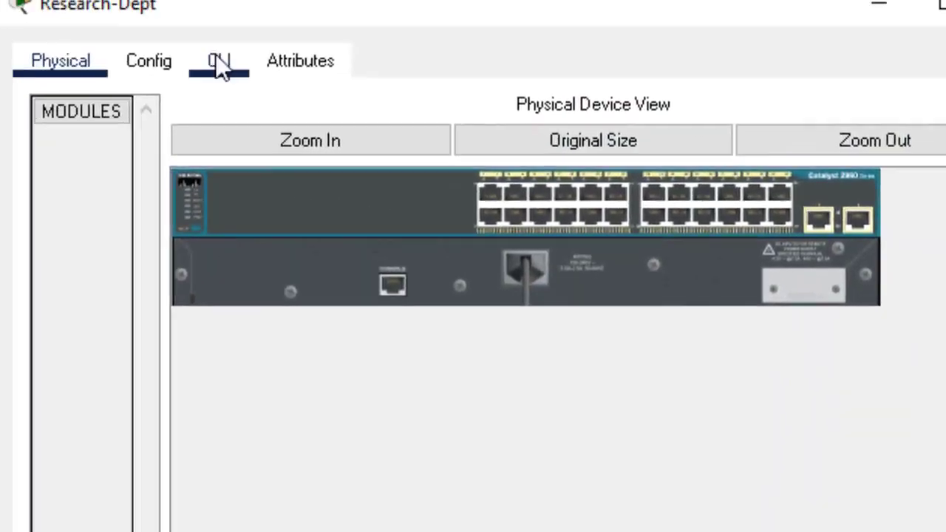
{"action": "left_click", "coordinate": [214, 61]}
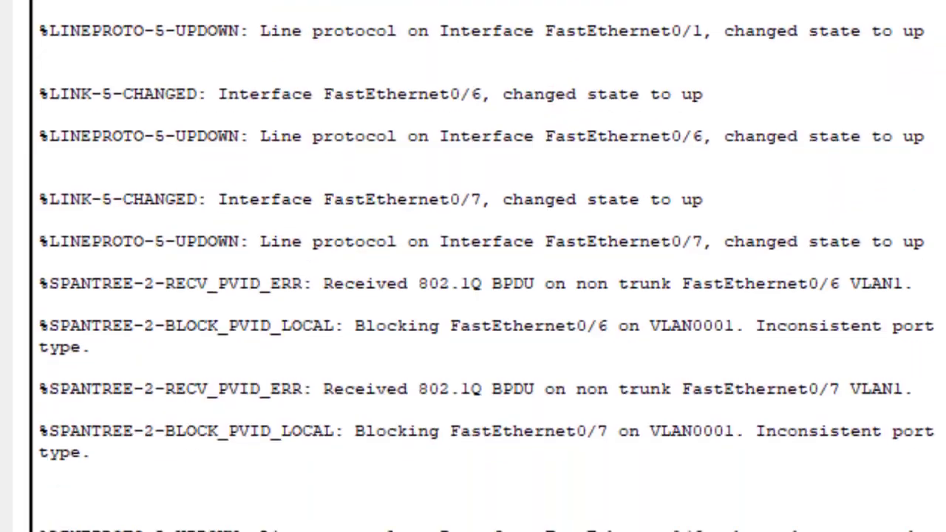
{"action": "key", "text": "Return"}
{"action": "key", "text": "Return"}
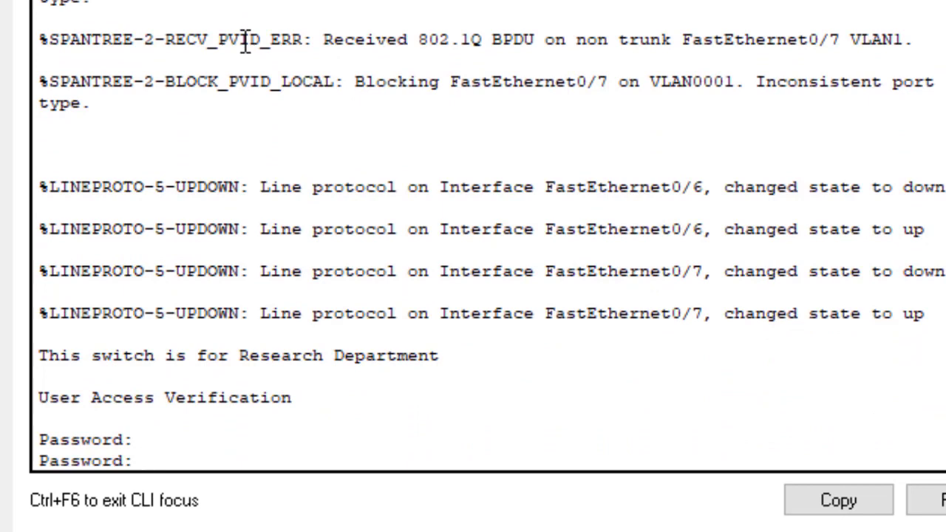
{"action": "key", "text": "Return"}
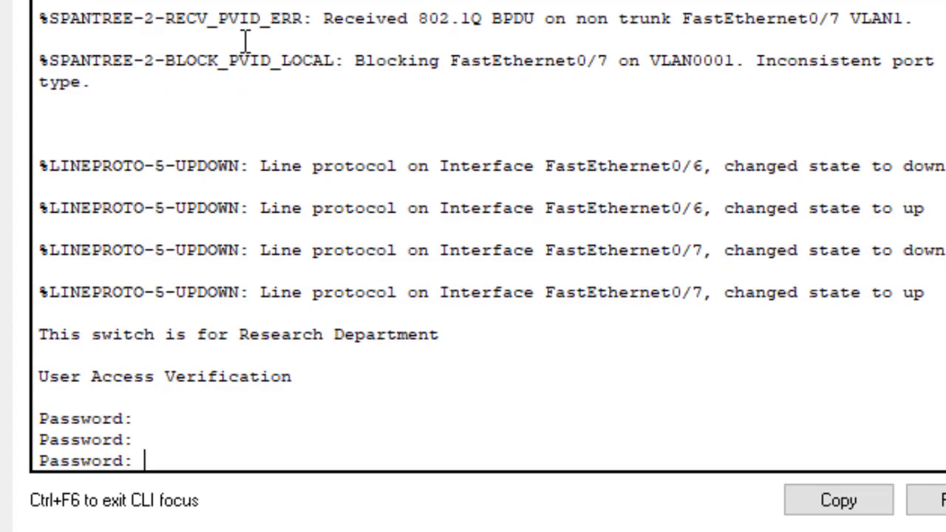
{"action": "key", "text": "Return"}
{"action": "key", "text": "Return"}
{"action": "key", "text": "Return"}
- Enter privileged mode with en and global configuration mode with config t on the Research-Dept switch
{"action": "type", "text": "en"}
{"action": "key", "text": "Return"}
{"action": "type", "text": "ch-Dept#c"}
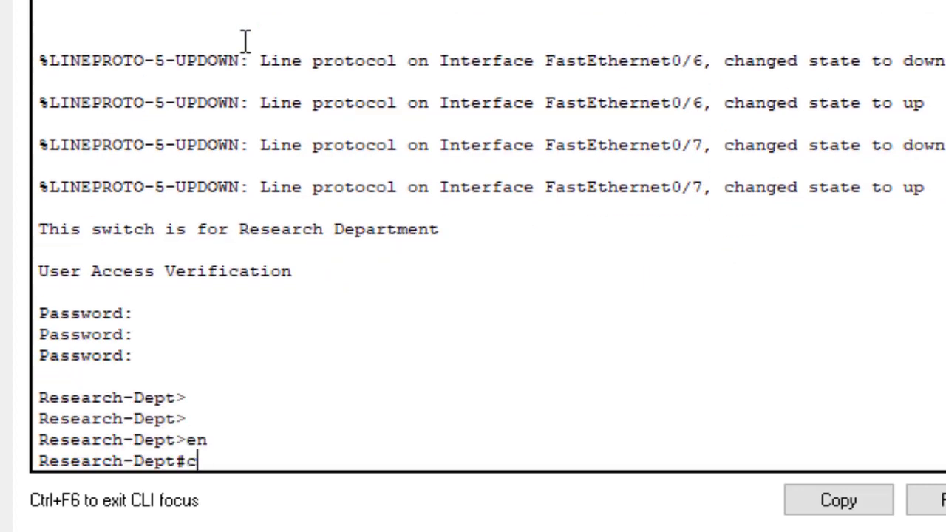
{"action": "type", "text": "onfig t"}
{"action": "key", "text": "Return"}
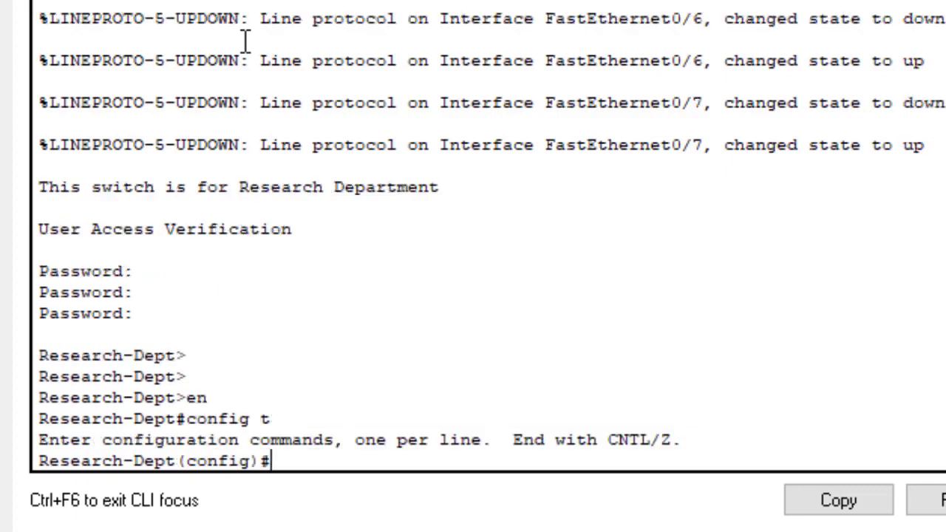
- Set interface range fa0/6-7 on the Research-Dept switch to switchport mode trunk
{"action": "key", "text": "Return"}
{"action": "key", "text": "Return"}
{"action": "type", "text": "int ra"}
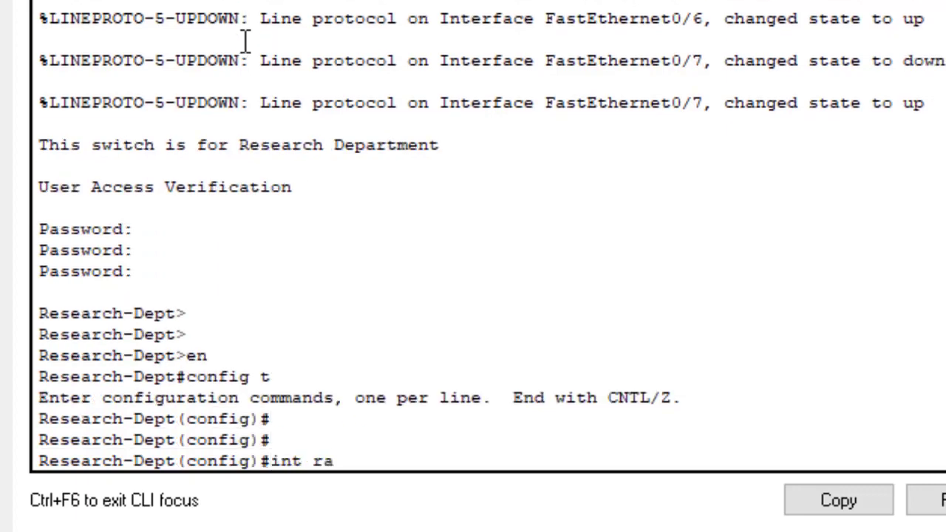
{"action": "type", "text": "nge fa"}
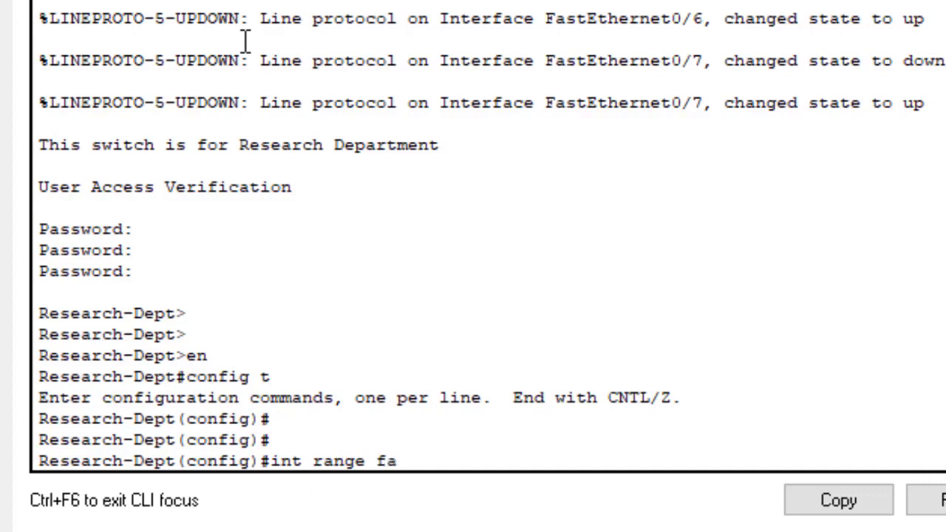
{"action": "type", "text": "0/6-7"}
{"action": "key", "text": "Return"}
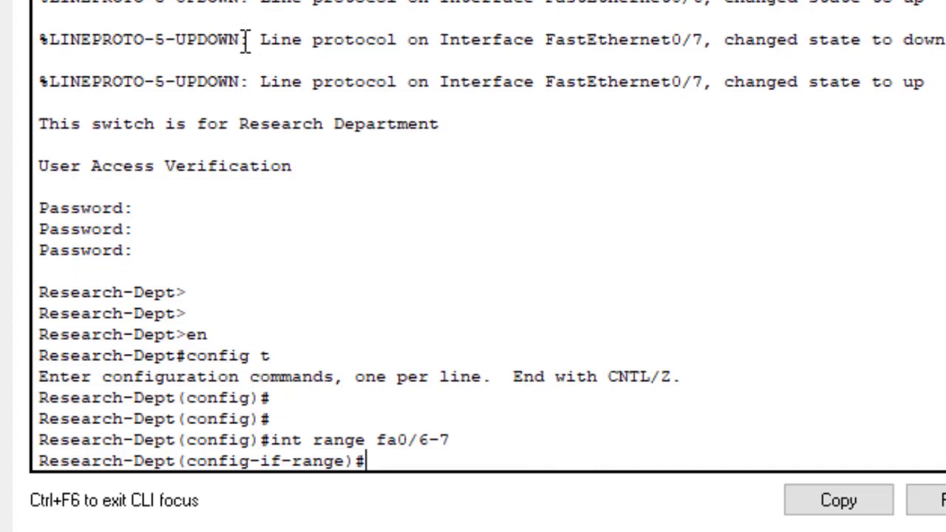
{"action": "type", "text": "swit"}
{"action": "key", "text": "Tab"}
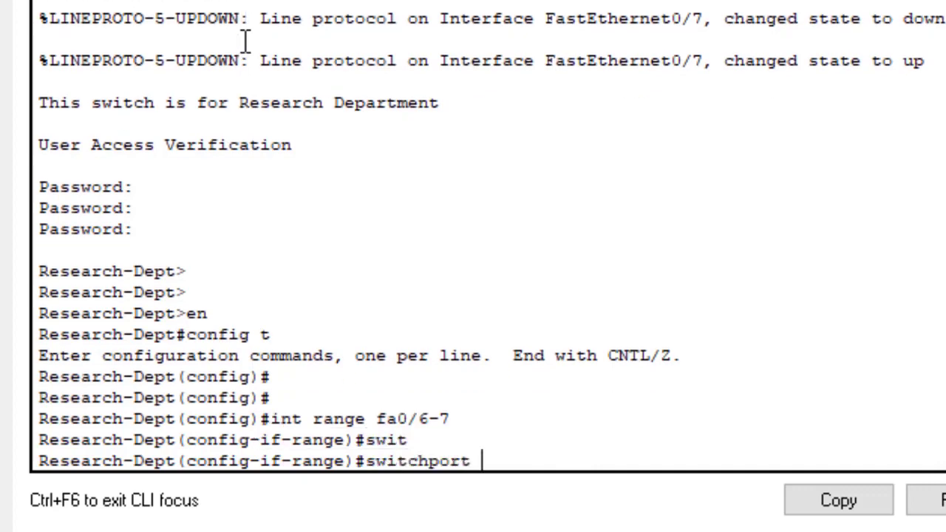
{"action": "type", "text": "mio"}
{"action": "key", "text": "Tab"}
{"action": "key", "text": "BackSpace"}
{"action": "key", "text": "BackSpace"}
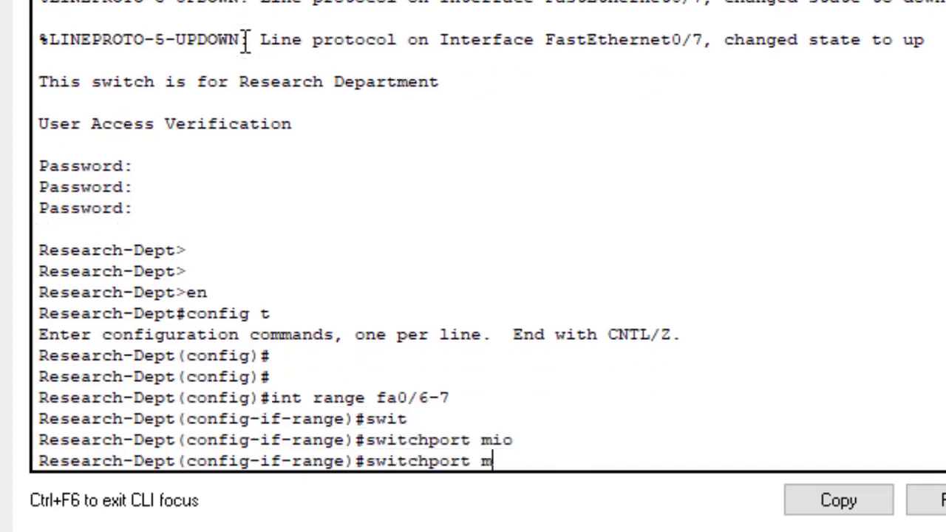
{"action": "type", "text": "o"}
{"action": "key", "text": "Tab"}
{"action": "type", "text": "tr"}
{"action": "key", "text": "Tab"}
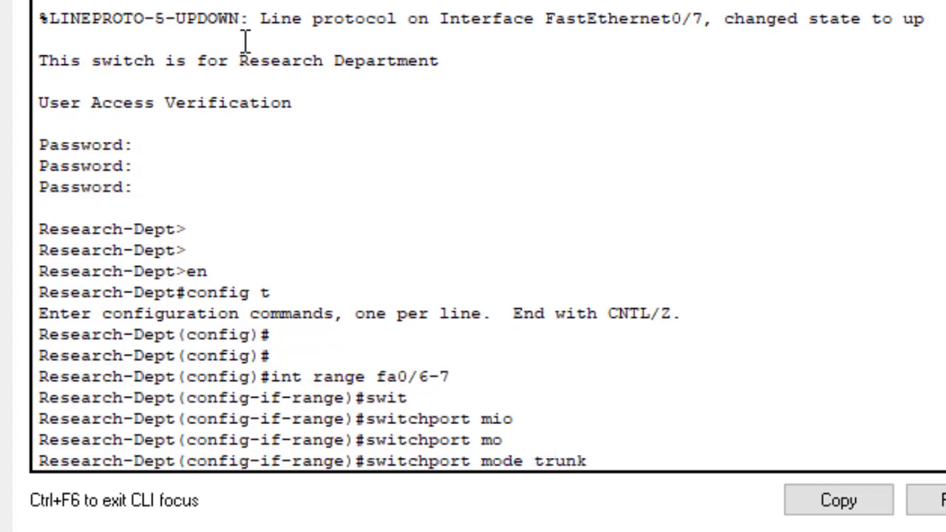
{"action": "key", "text": "Return"}
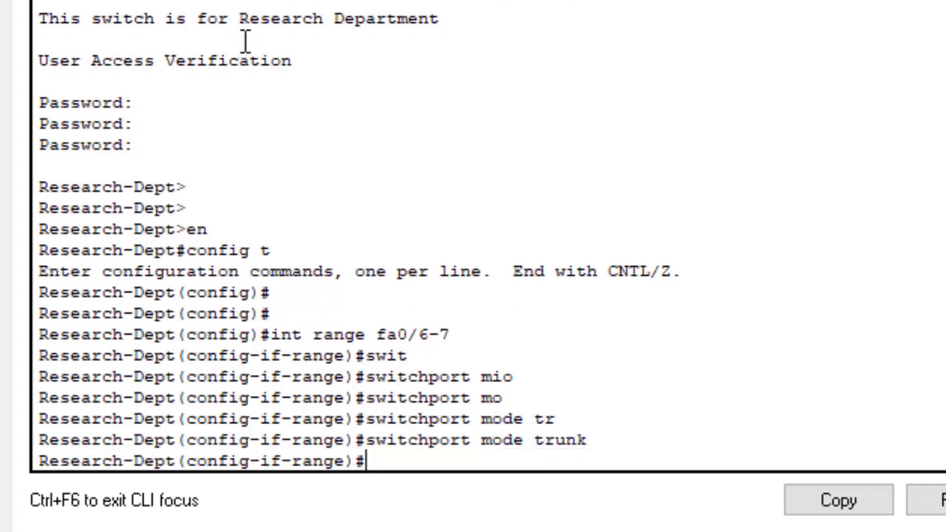
- Save the Research-Dept switch's trunk settings with do wr
{"action": "key", "text": "Return"}
{"action": "key", "text": "Return"}
{"action": "type", "text": "do wr"}
{"action": "key", "text": "Return"}
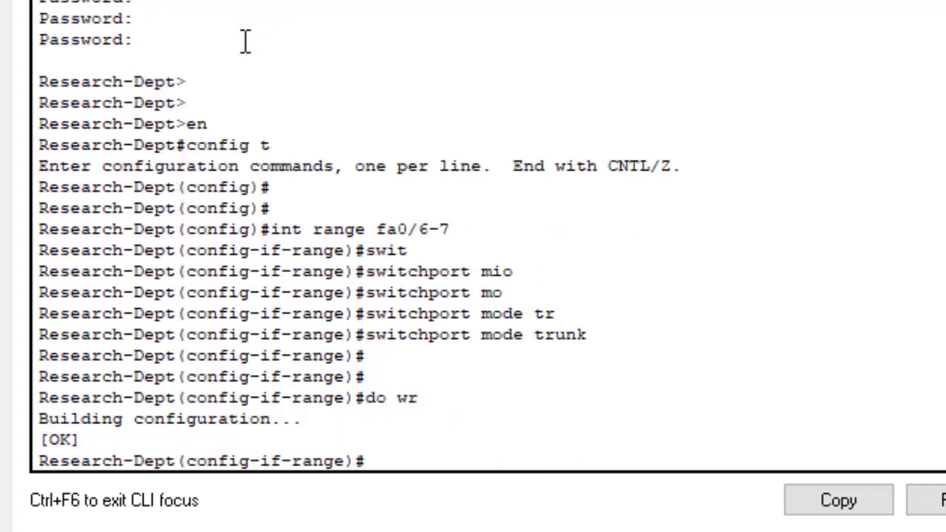
{"action": "key", "text": "Return"}
{"action": "key", "text": "Return"}
{"action": "type", "text": "exit"}
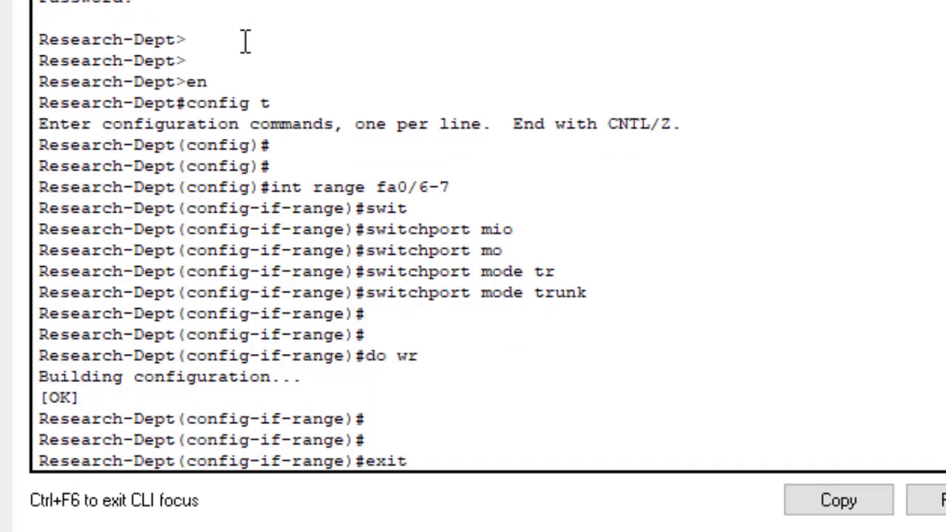
{"action": "key", "text": "BackSpace"}
{"action": "key", "text": "BackSpace"}
{"action": "key", "text": "BackSpace"}
{"action": "key", "text": "BackSpace"}
- Assign fa0/6-7 on Research-Dept to channel-group 1 in active mode and exit the interface range configuration
{"action": "type", "text": "channe"}
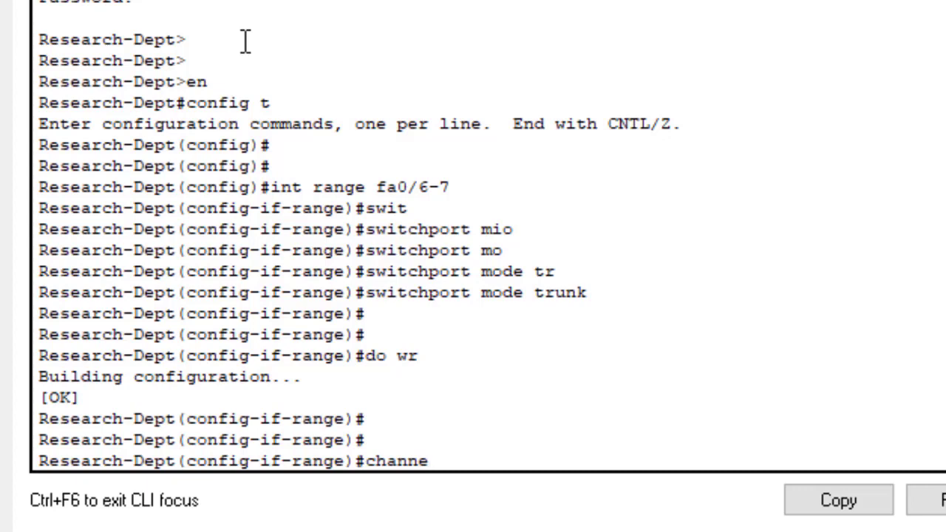
{"action": "type", "text": "l-"}
{"action": "key", "text": "Tab"}
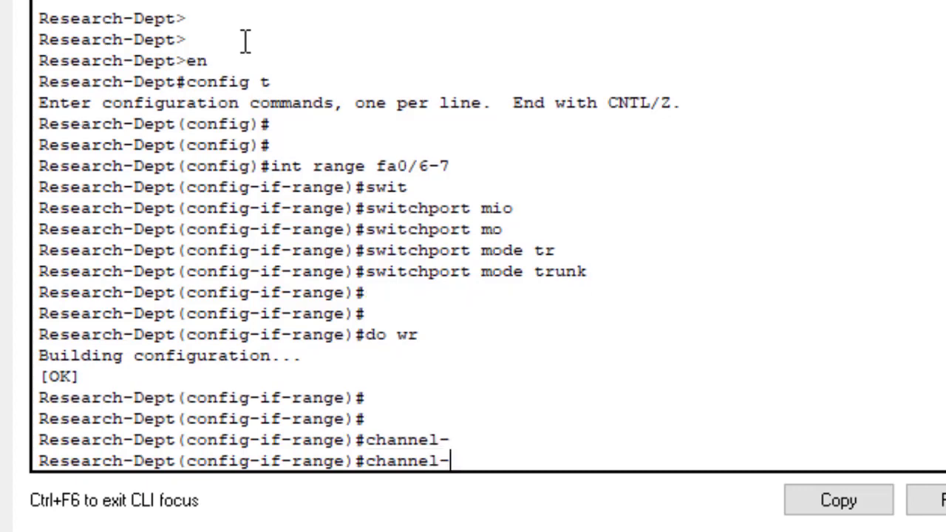
{"action": "type", "text": "gr"}
{"action": "key", "text": "Tab"}
{"action": "type", "text": "1"}
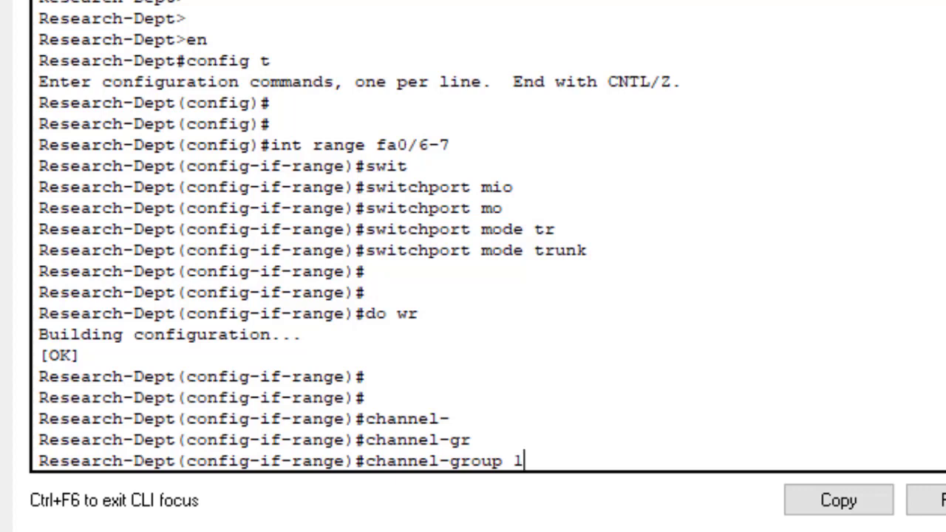
{"action": "type", "text": " mode act"}
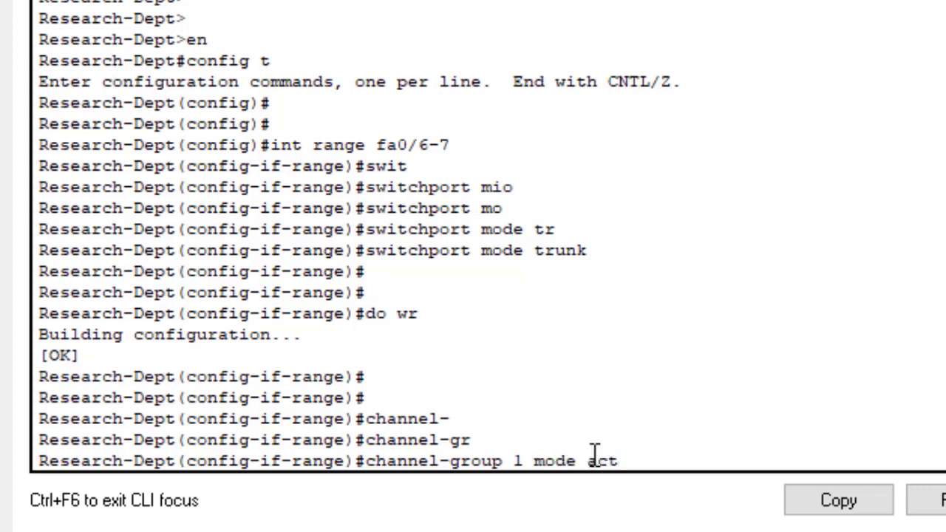
{"action": "key", "text": "Tab"}
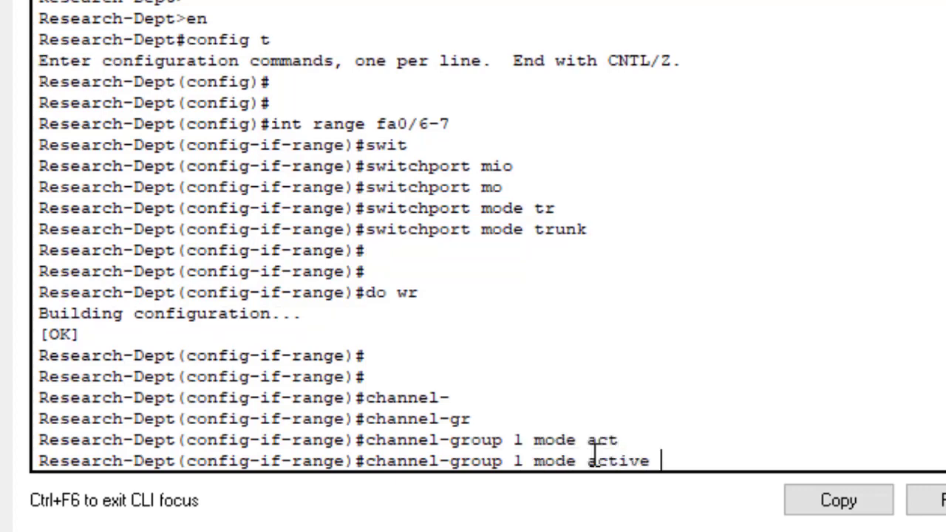
{"action": "key", "text": "Return"}
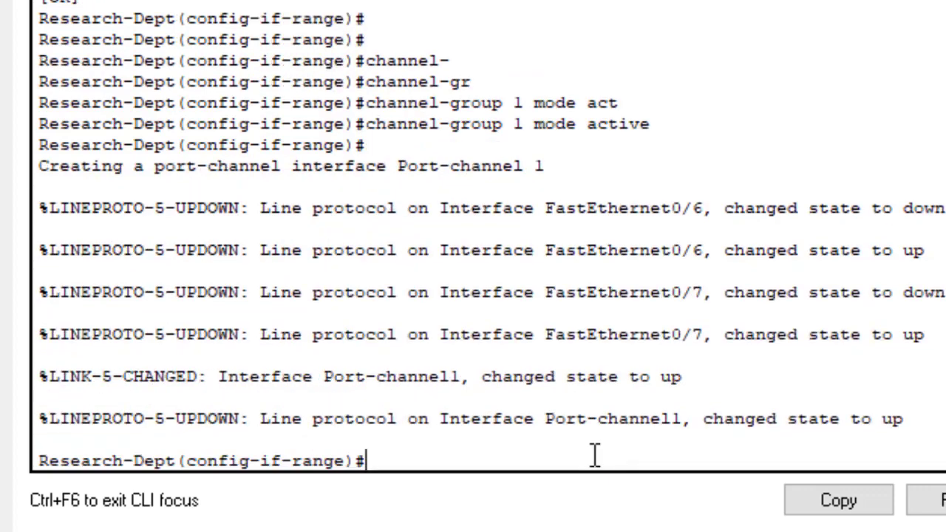
{"action": "key", "text": "Return"}
{"action": "key", "text": "Return"}
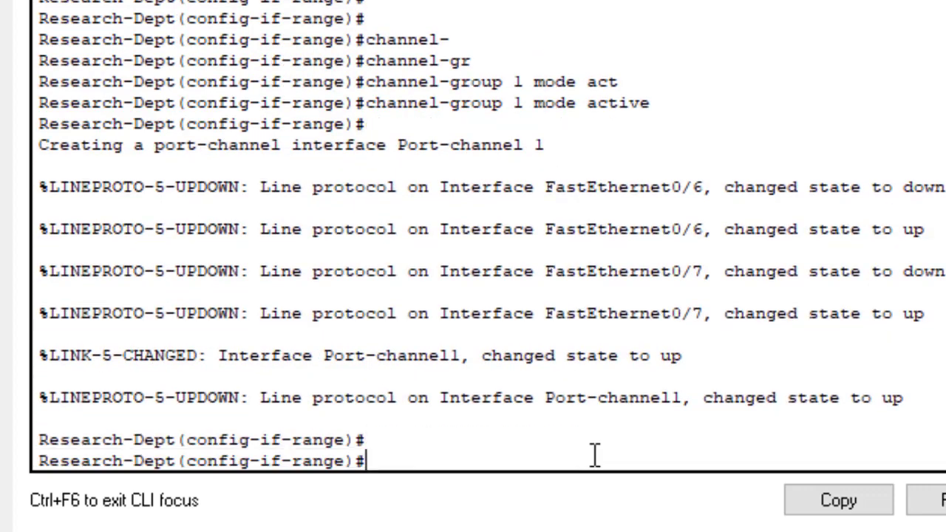
{"action": "type", "text": "exit"}
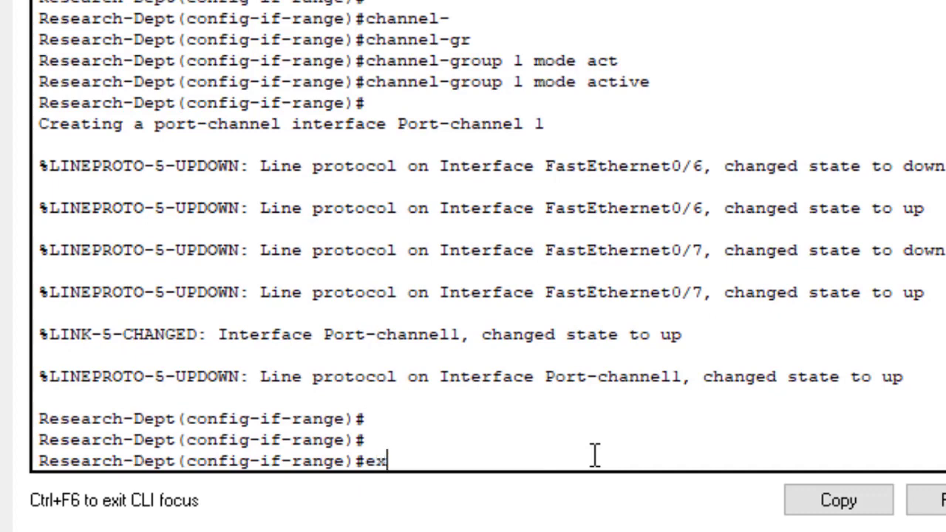
{"action": "key", "text": "Return"}
{"action": "key", "text": "Return"}
{"action": "key", "text": "Return"}
{"action": "key", "text": "Return"}
{"action": "key", "text": "Return"}
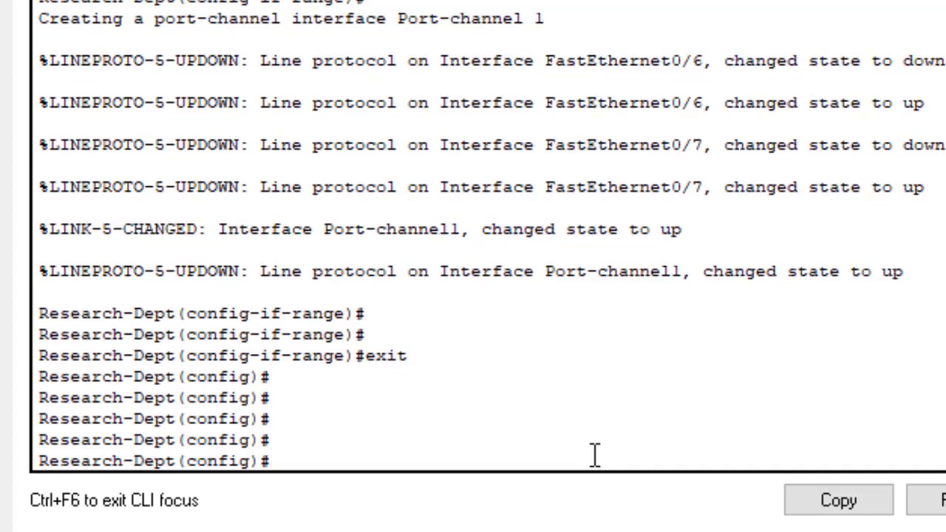
- Enter interface port-channel 1 on the Research-Dept switch and try the command switchport trunk
{"action": "type", "text": "int port-c"}
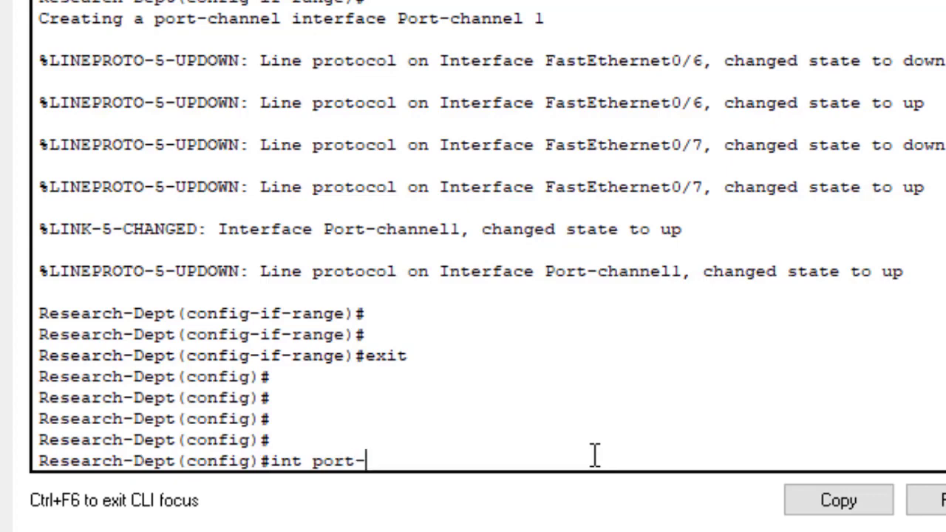
{"action": "key", "text": "Tab"}
{"action": "type", "text": "1"}
{"action": "key", "text": "Return"}
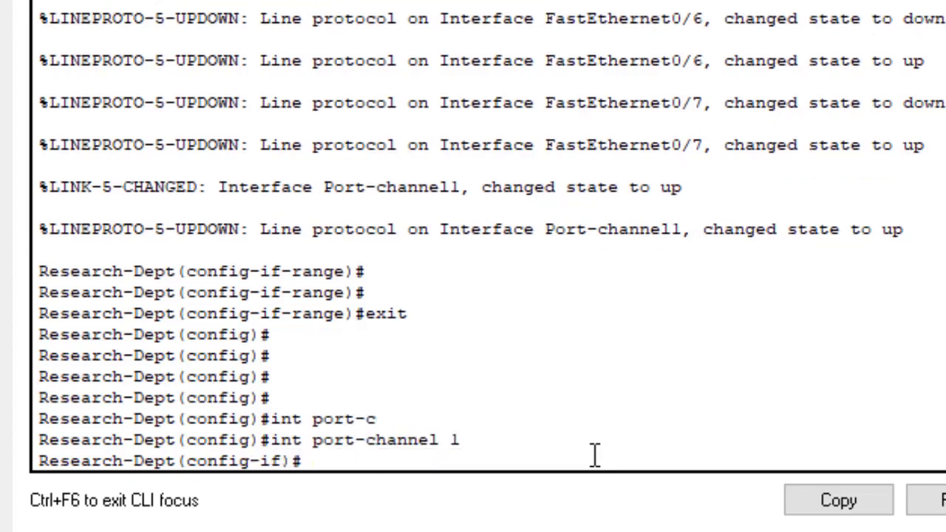
{"action": "type", "text": "switc"}
{"action": "key", "text": "Tab"}
{"action": "type", "text": "trunk"}
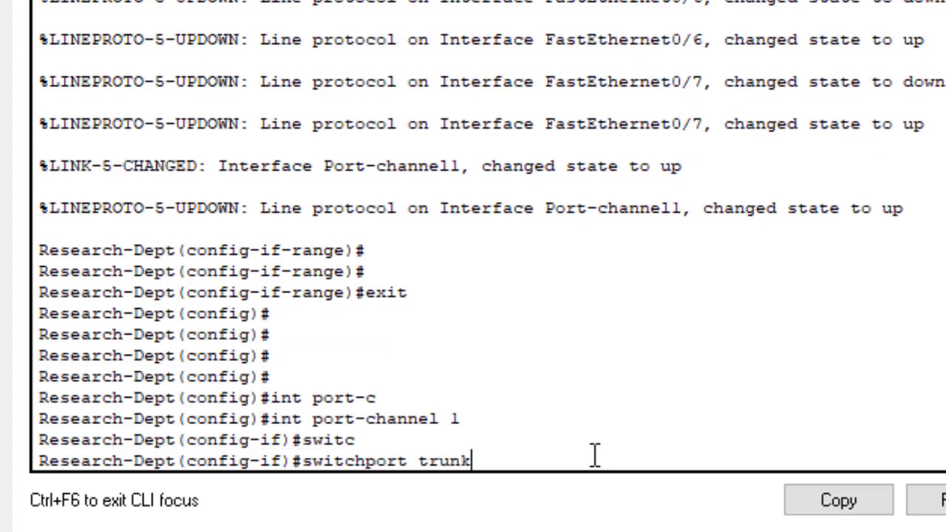
{"action": "key", "text": "Return"}
{"action": "key", "text": "Return"}
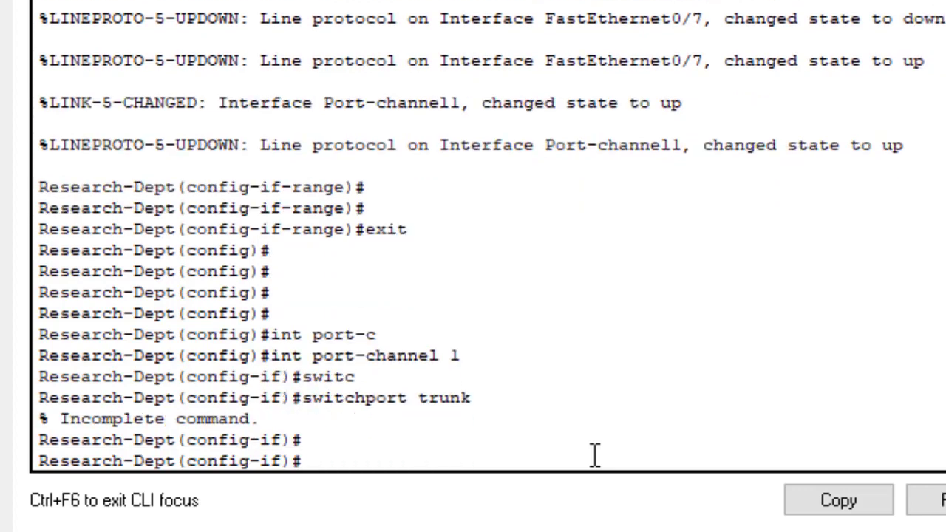
- Correct the recalled command to switchport mode trunk and apply it to port-channel 1 on Research-Dept
{"action": "key", "text": "Up"}
{"action": "key", "text": "Left"}
{"action": "key", "text": "Left"}
{"action": "key", "text": "Left"}
{"action": "key", "text": "Left"}
{"action": "key", "text": "Left"}
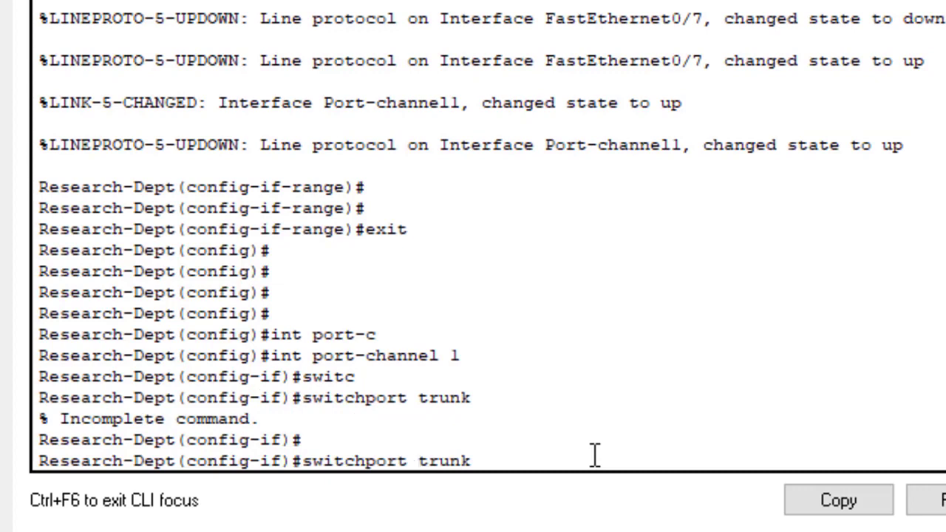
{"action": "type", "text": "mode"}
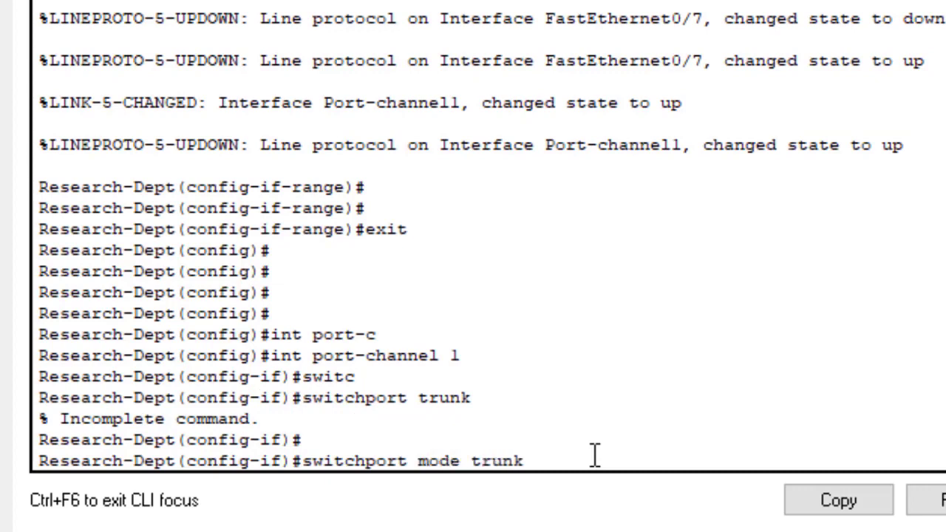
{"action": "key", "text": "Return"}
- Save the Research-Dept switch's port-channel configuration with do wr
{"action": "key", "text": "Return"}
{"action": "type", "text": "do wr"}
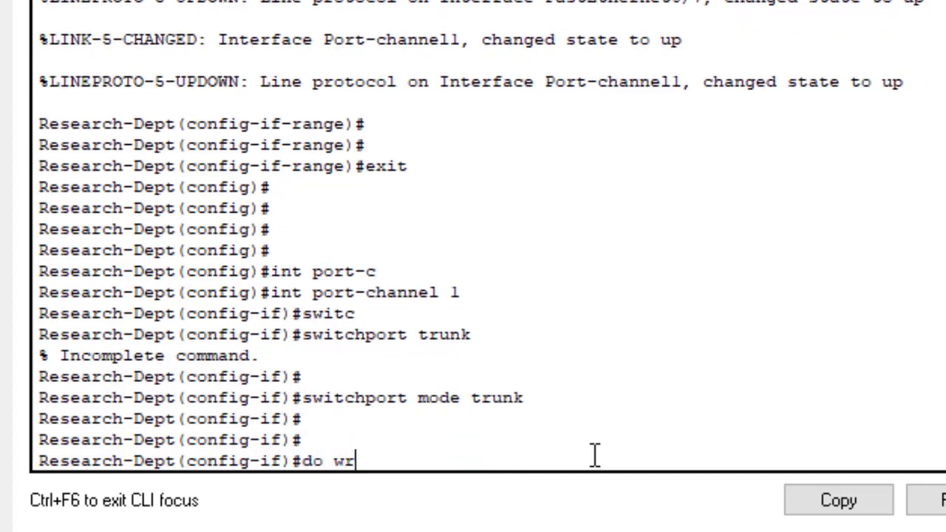
{"action": "key", "text": "Return"}
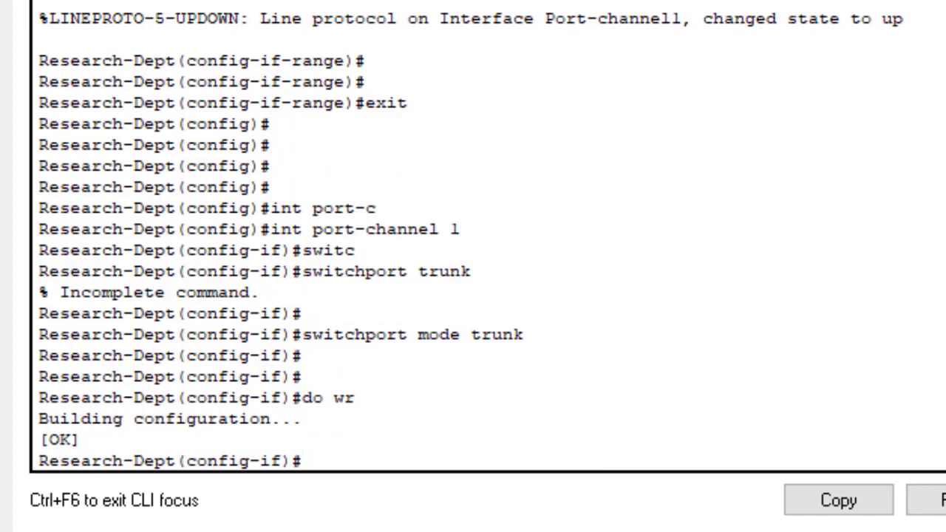
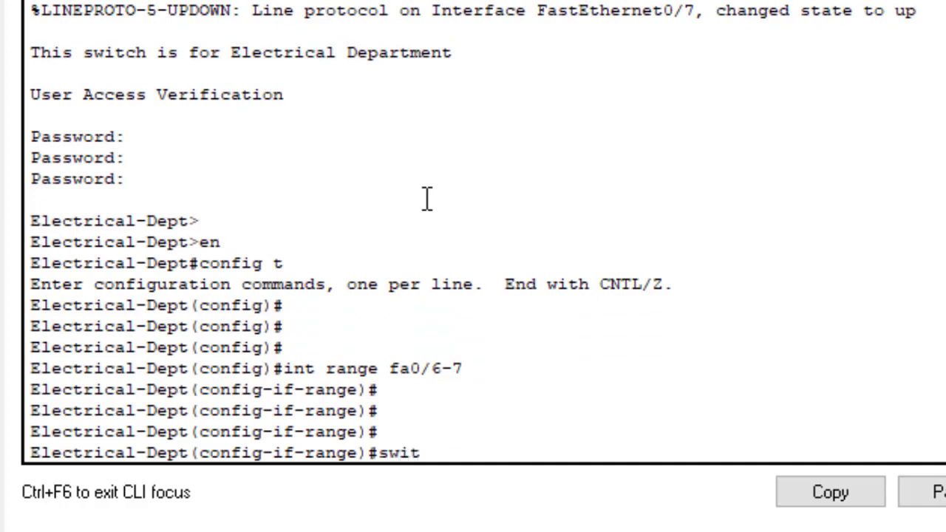
- Set interfaces fa0/6-7 on the Electrical-Dept switch to trunk mode with switchport mode trunk
{"action": "key", "text": "Tab"}
{"action": "type", "text": "mo"}
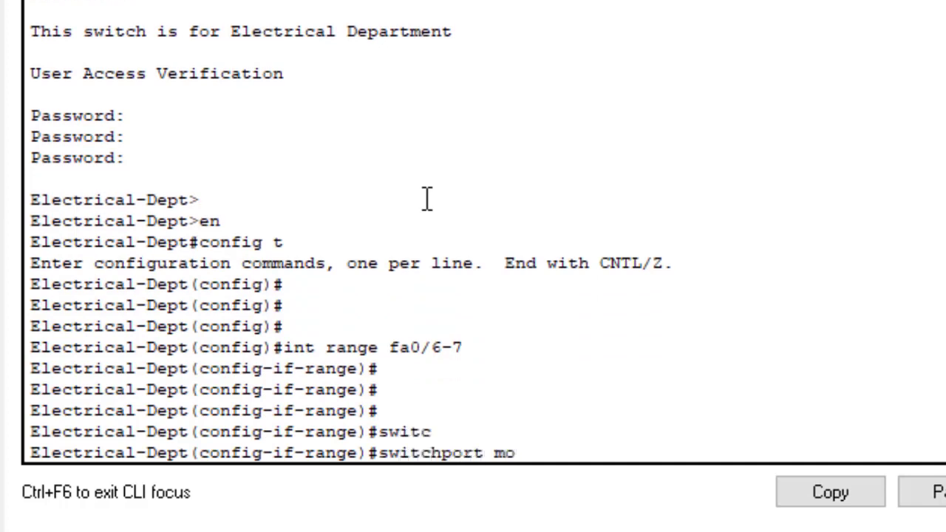
{"action": "key", "text": "Tab"}
{"action": "type", "text": "tru"}
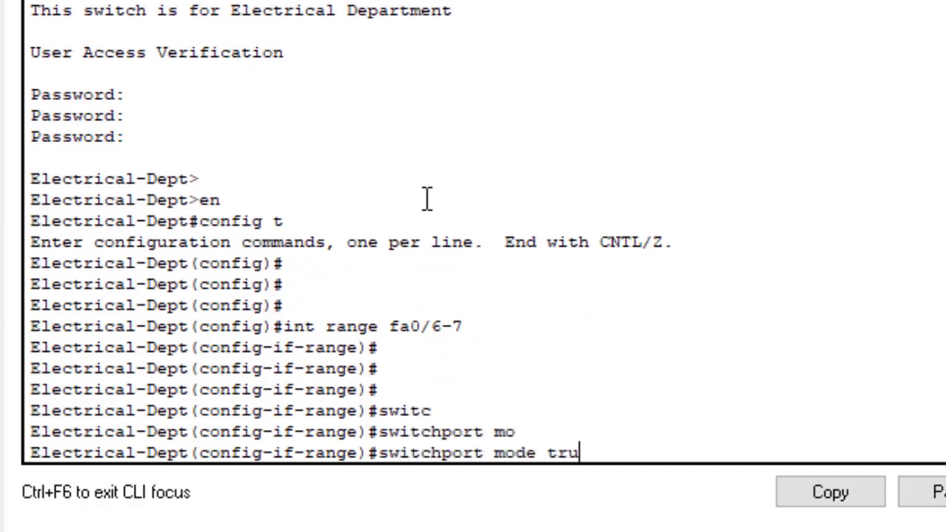
{"action": "type", "text": "n"}
{"action": "key", "text": "Tab"}
{"action": "key", "text": "Return"}
{"action": "key", "text": "Return"}
{"action": "key", "text": "Return"}
{"action": "key", "text": "Return"}
{"action": "key", "text": "Return"}
{"action": "key", "text": "Return"}
{"action": "key", "text": "Return"}
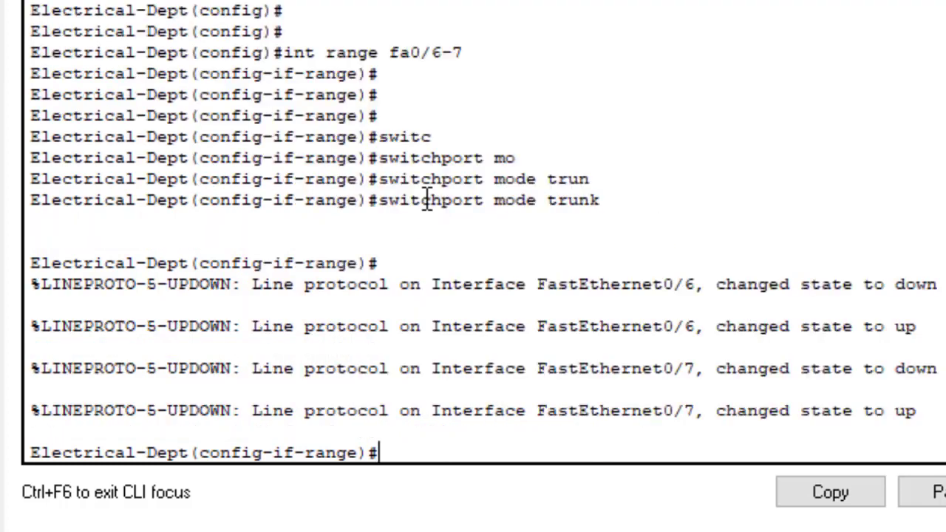
{"action": "key", "text": "Return"}
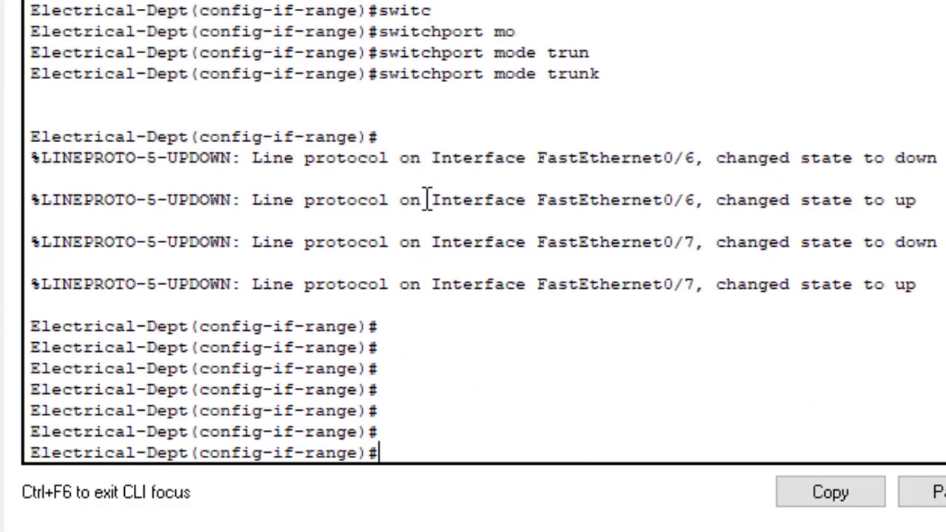
- Assign fa0/6-7 on Electrical-Dept to an LACP bundle with channel-group 2 mode active
{"action": "type", "text": "channe"}
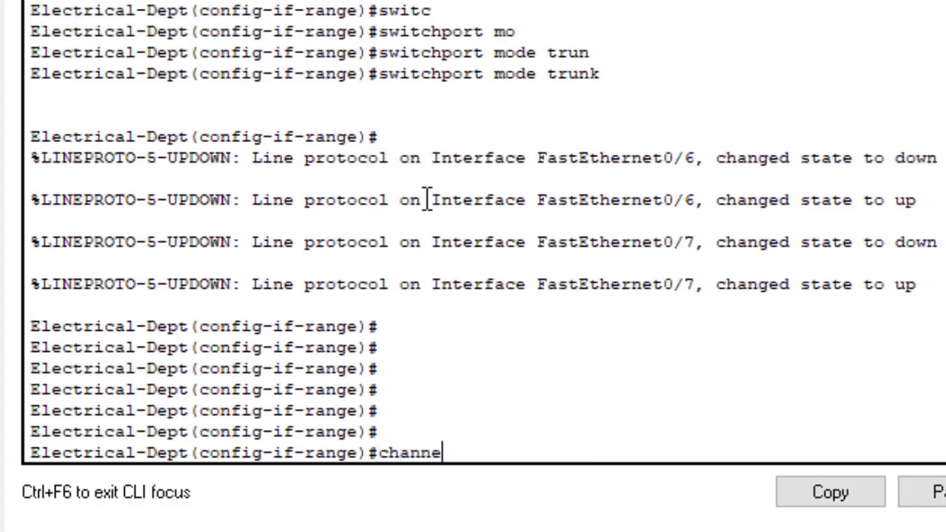
{"action": "key", "text": "Tab"}
{"action": "type", "text": "l"}
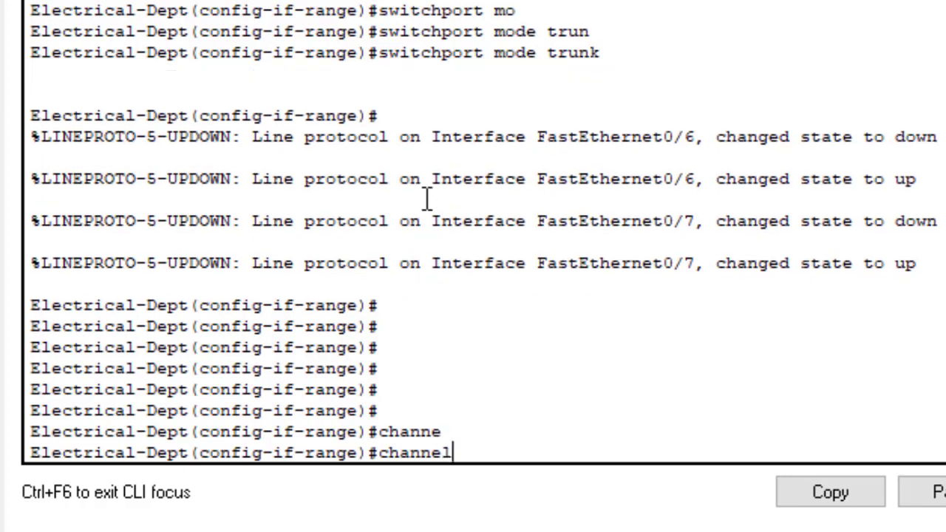
{"action": "type", "text": "-g"}
{"action": "key", "text": "Tab"}
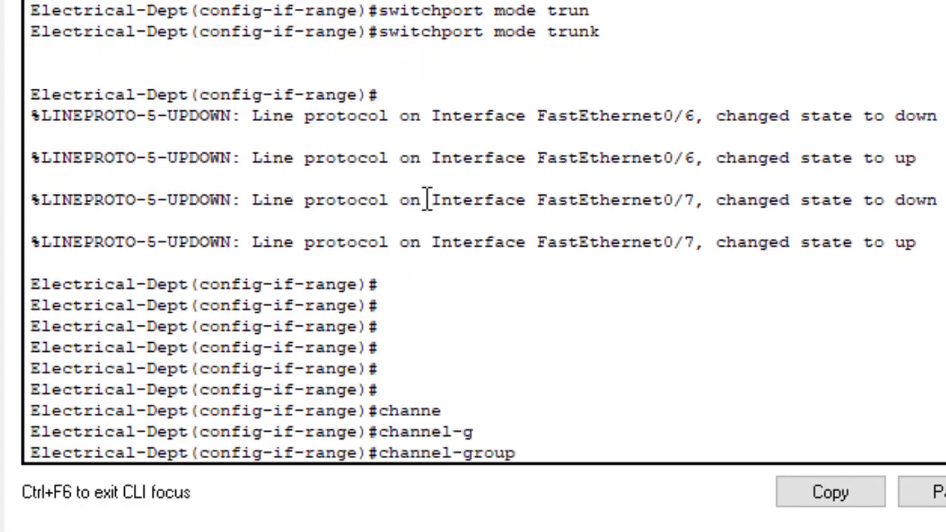
{"action": "type", "text": "2"}
{"action": "type", "text": " mode ac"}
{"action": "type", "text": "t"}
{"action": "key", "text": "Tab"}
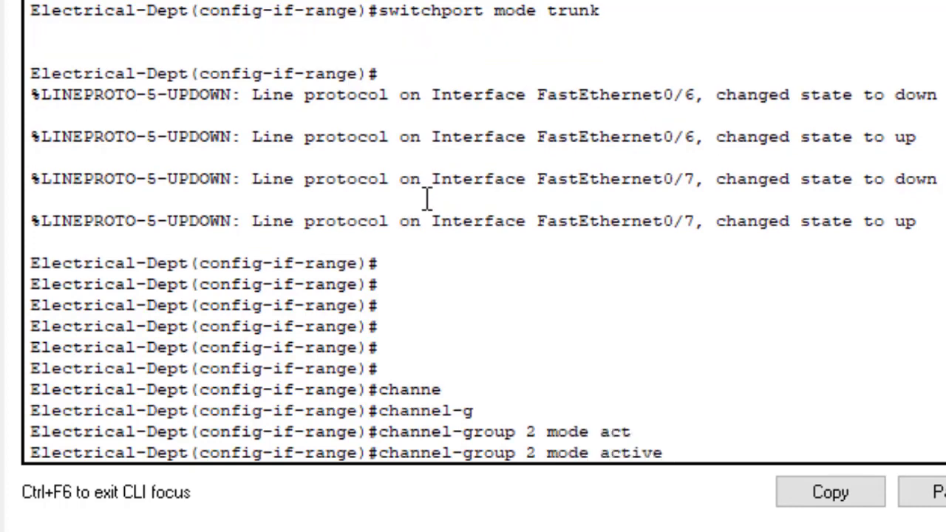
{"action": "key", "text": "Return"}
{"action": "key", "text": "Return"}
{"action": "key", "text": "Return"}
{"action": "key", "text": "Return"}
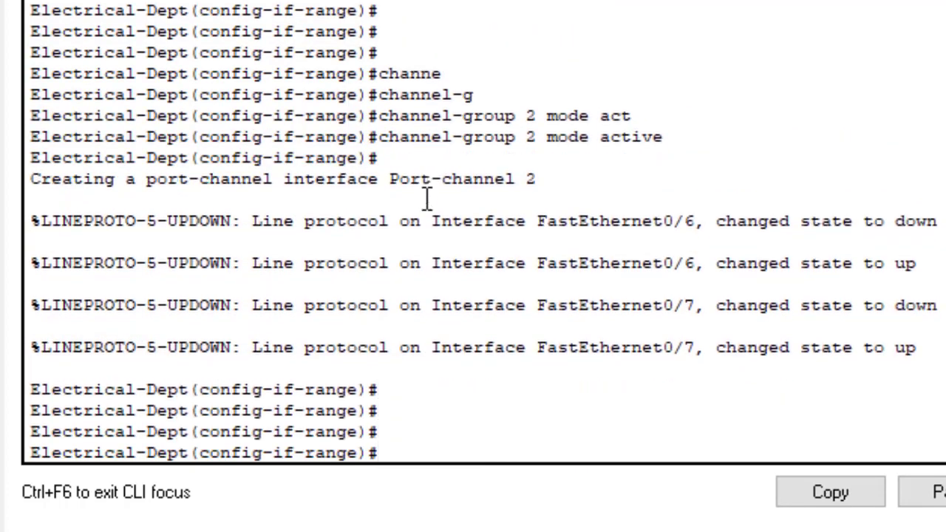
- Exit the interface range configuration on Electrical-Dept and enter interface port-channel 2
{"action": "type", "text": "exit"}
{"action": "key", "text": "Return"}
{"action": "key", "text": "Return"}
{"action": "key", "text": "Return"}
{"action": "key", "text": "Return"}
{"action": "key", "text": "Return"}
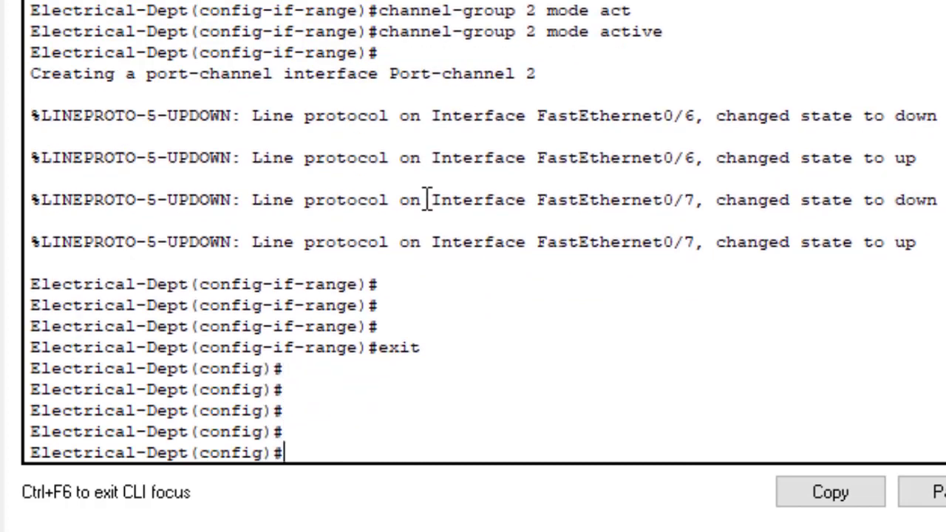
{"action": "type", "text": "int port-ch"}
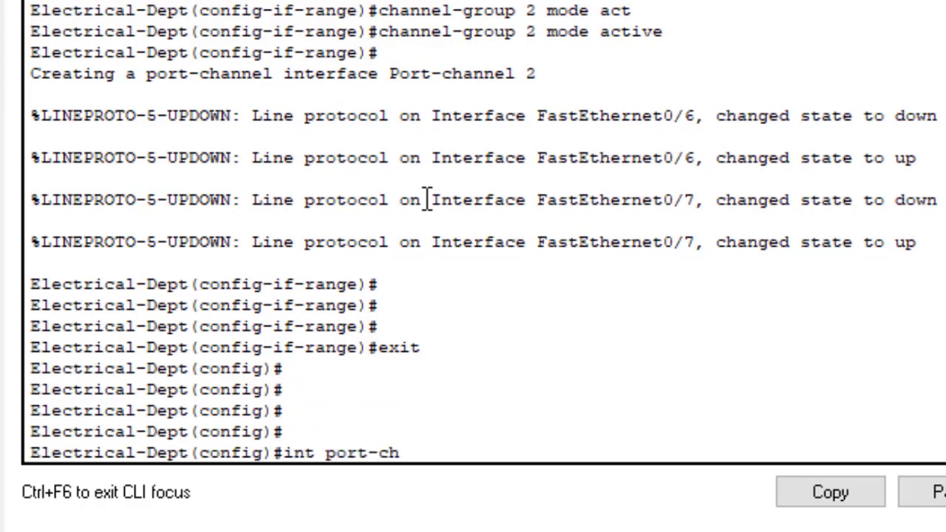
{"action": "key", "text": "Tab"}
{"action": "type", "text": "2"}
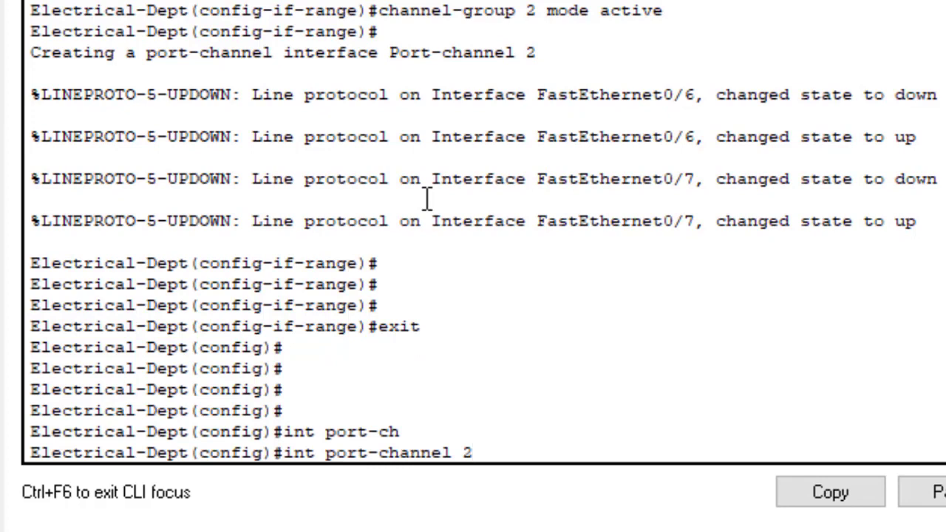
{"action": "key", "text": "Return"}
- Set port-channel 2 on Electrical-Dept to switchport mode trunk and save the configuration with do wr
{"action": "type", "text": "switc"}
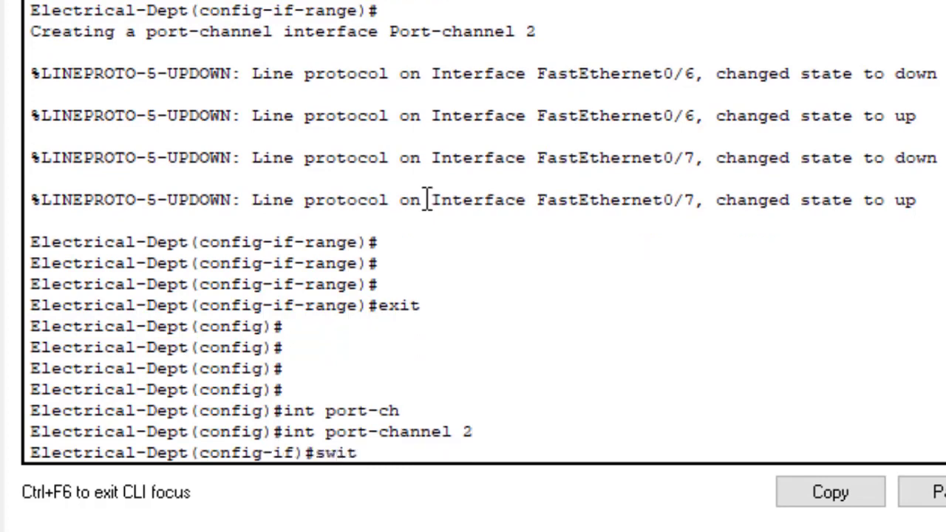
{"action": "key", "text": "Tab"}
{"action": "type", "text": "mod"}
{"action": "key", "text": "Tab"}
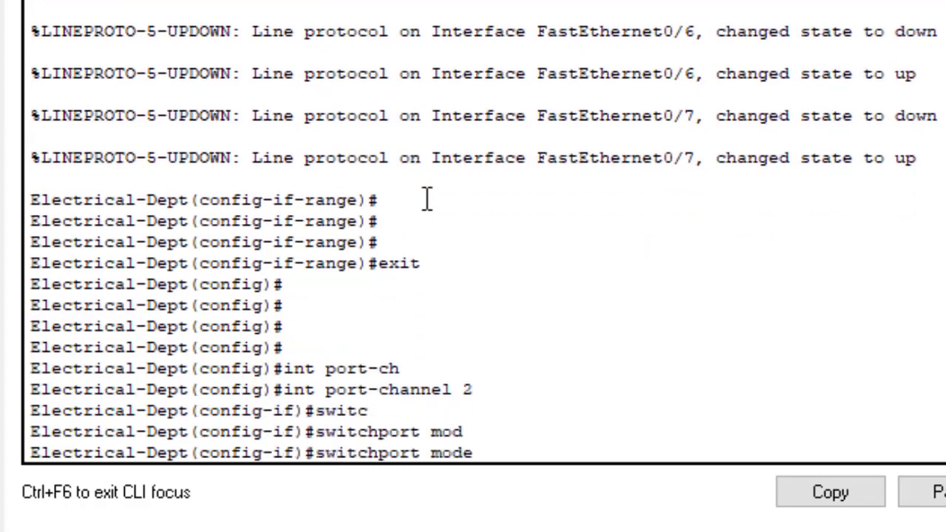
{"action": "type", "text": "tr"}
{"action": "key", "text": "Tab"}
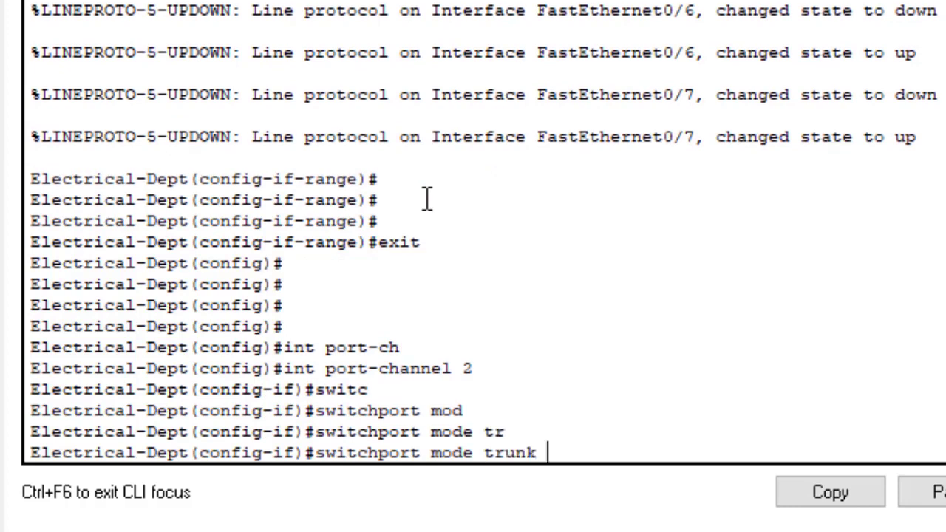
{"action": "key", "text": "Return"}
{"action": "key", "text": "Return"}
{"action": "key", "text": "Return"}
{"action": "type", "text": "do wr"}
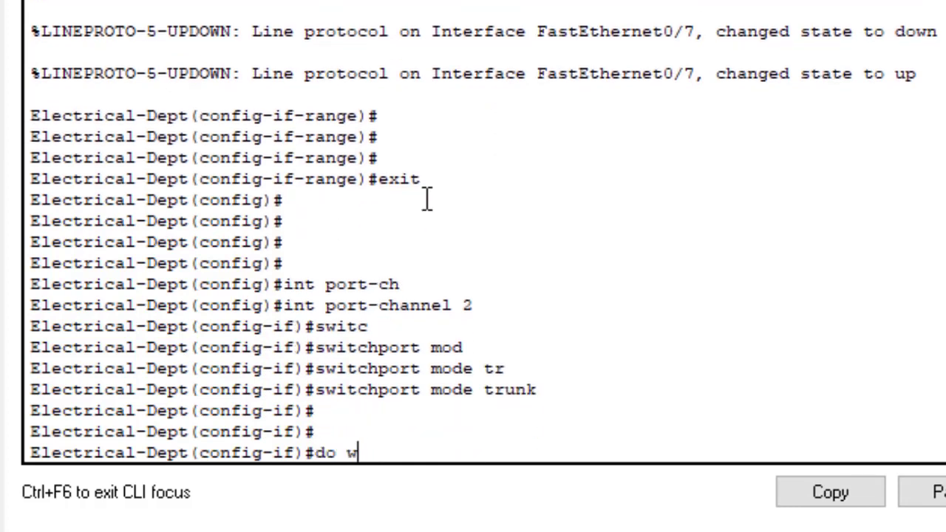
{"action": "key", "text": "Return"}
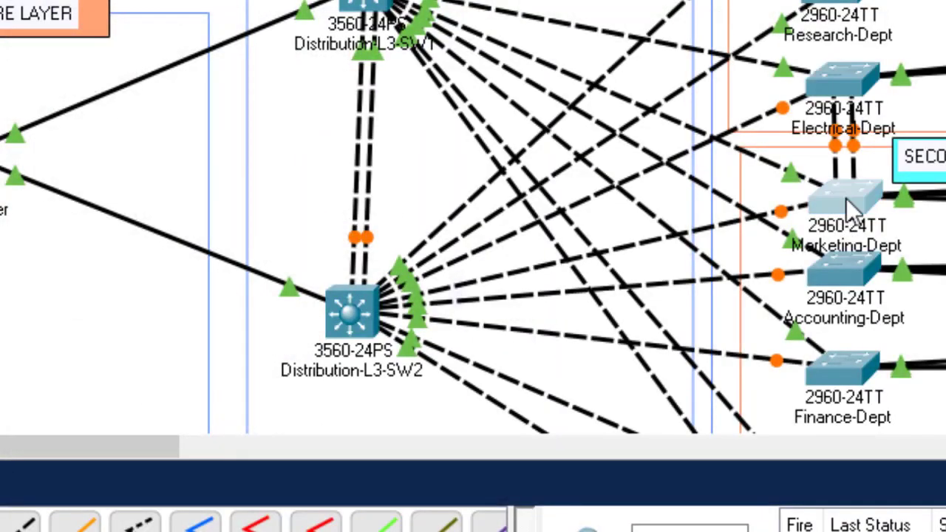
- Open the Marketing-Dept switch's command line and log in with the console password
{"action": "left_click", "coordinate": [847, 198]}
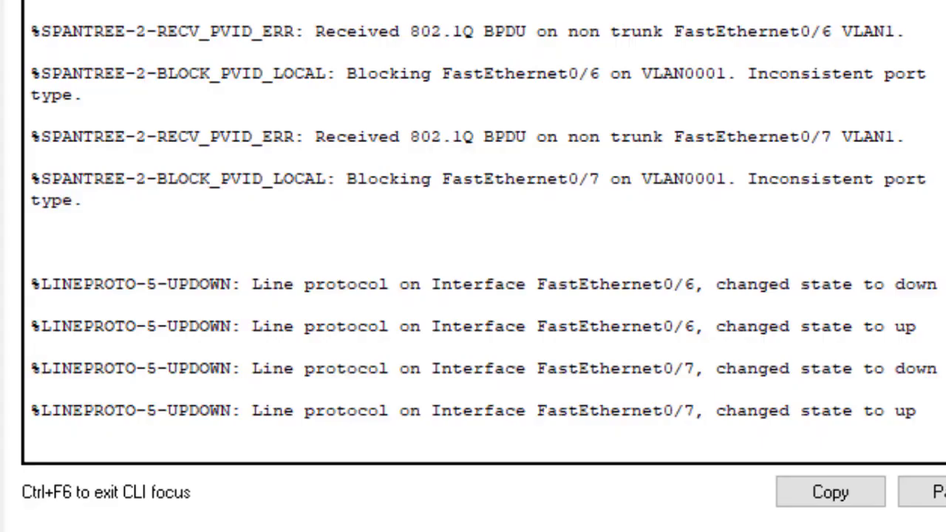
{"action": "key", "text": "Return"}
{"action": "key", "text": "Return"}
{"action": "key", "text": "Return"}
{"action": "key", "text": "Return"}
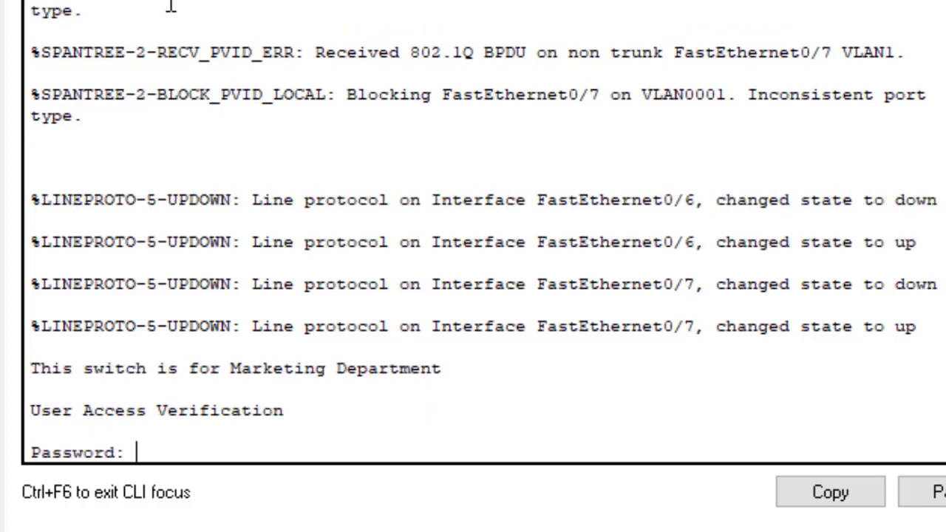
{"action": "key", "text": "Return"}
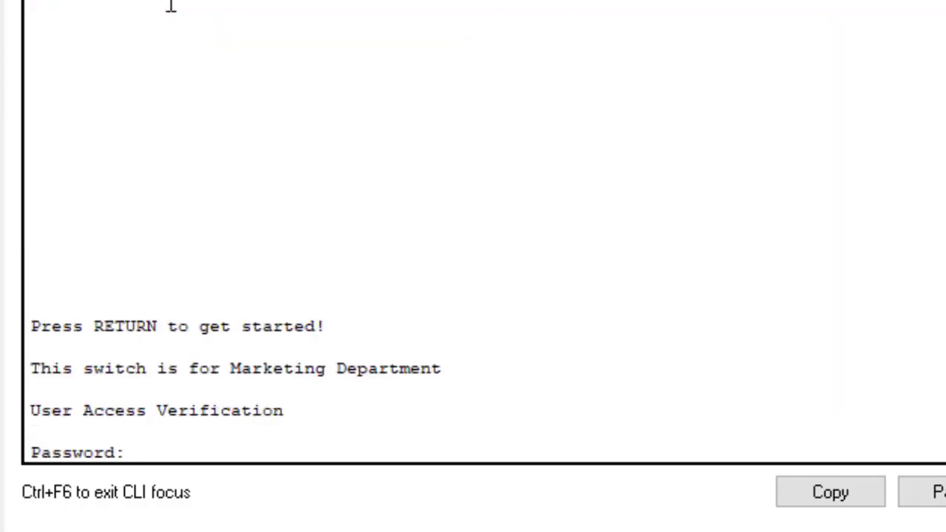
{"action": "key", "text": "Return"}
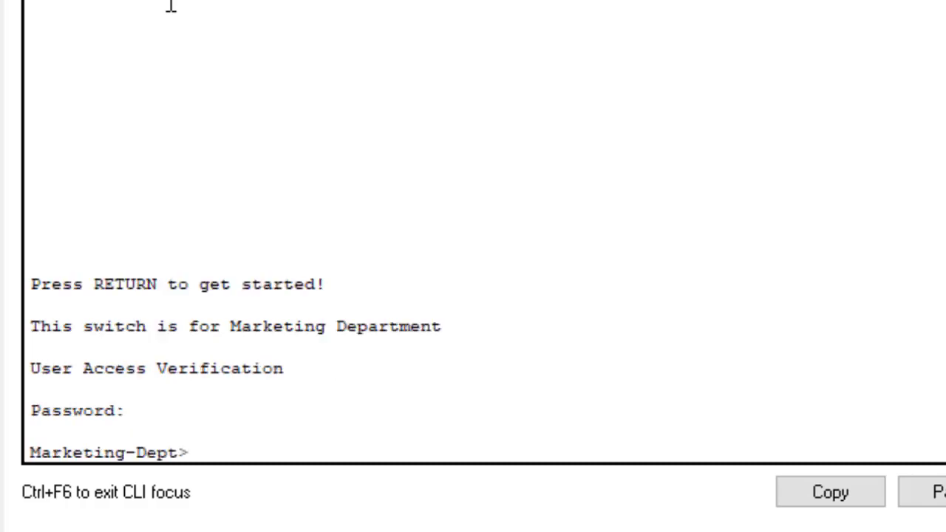
{"action": "key", "text": "Return"}
{"action": "key", "text": "Return"}
- Enter privileged mode with en and global configuration mode with config t on the Marketing-Dept switch
{"action": "type", "text": "eb"}
{"action": "key", "text": "BackSpace"}
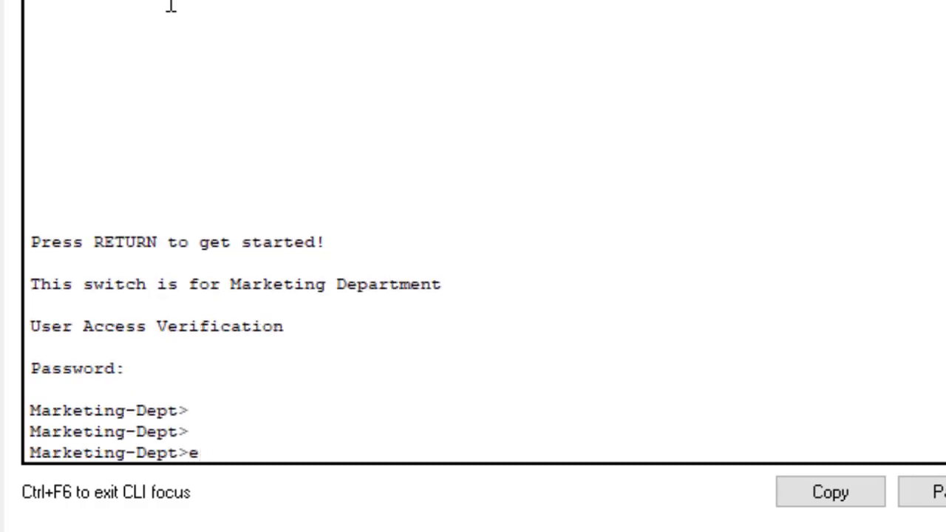
{"action": "type", "text": "n"}
{"action": "key", "text": "Return"}
{"action": "type", "text": "config t"}
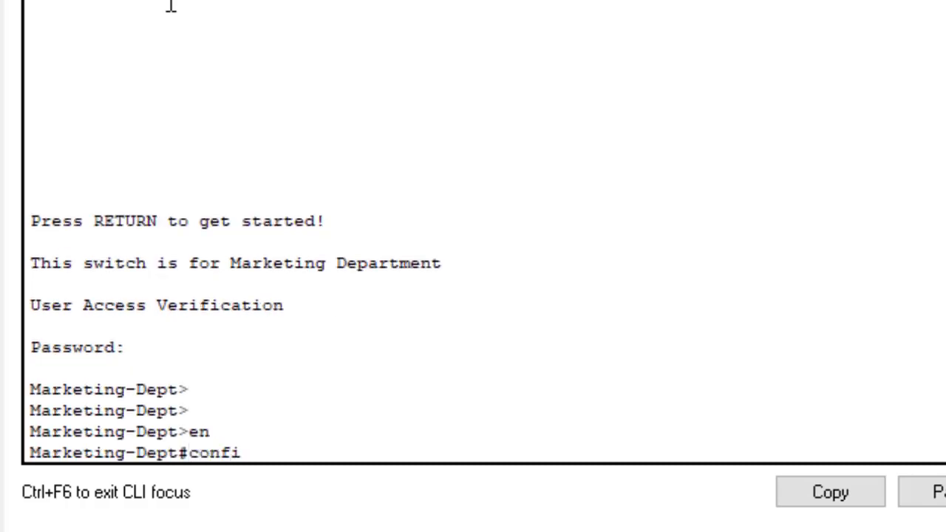
{"action": "key", "text": "Return"}
{"action": "key", "text": "Return"}
{"action": "key", "text": "Return"}
{"action": "key", "text": "Return"}
{"action": "key", "text": "Return"}
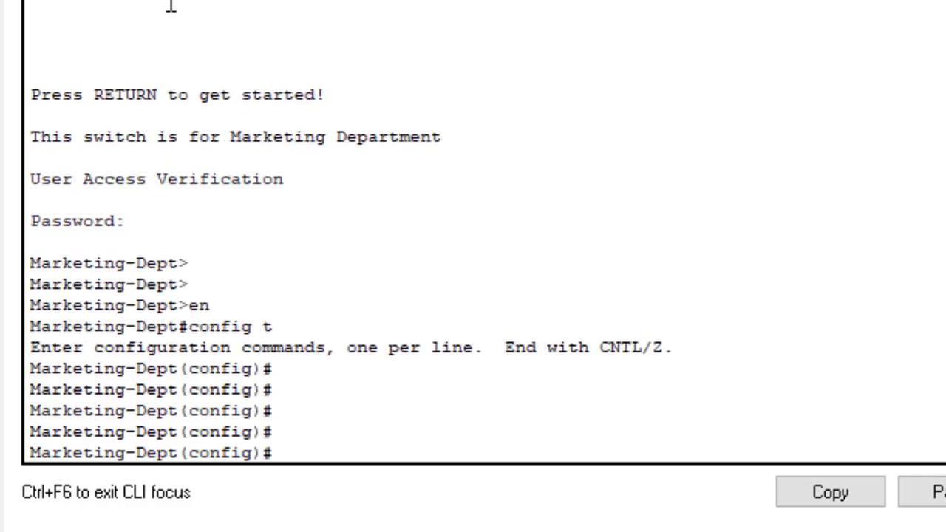
- Enter interface range fa0/6-7 on Marketing-Dept and set it to switchport mode trunk
{"action": "type", "text": "in t range f"}
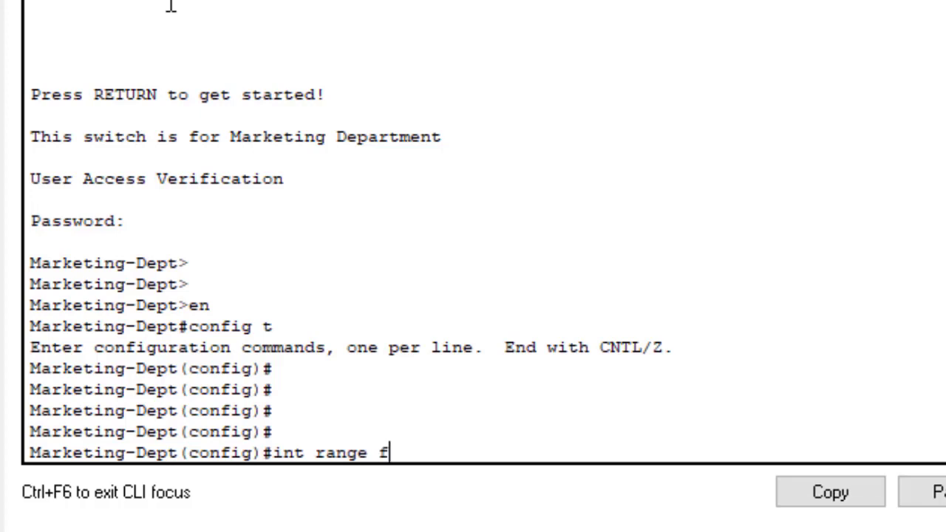
{"action": "type", "text": "a0/6-7"}
{"action": "key", "text": "Return"}
{"action": "key", "text": "Return"}
{"action": "key", "text": "Return"}
{"action": "type", "text": "s"}
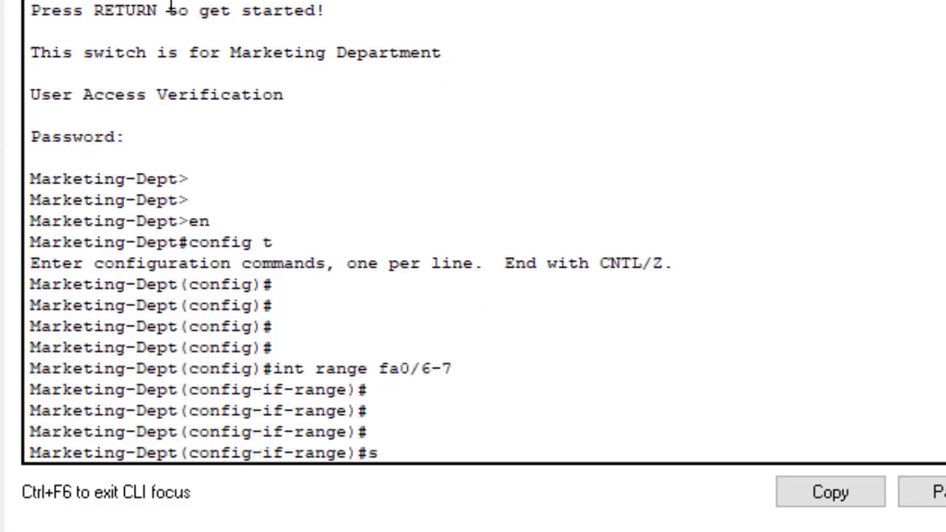
{"action": "type", "text": "witc"}
{"action": "key", "text": "Tab"}
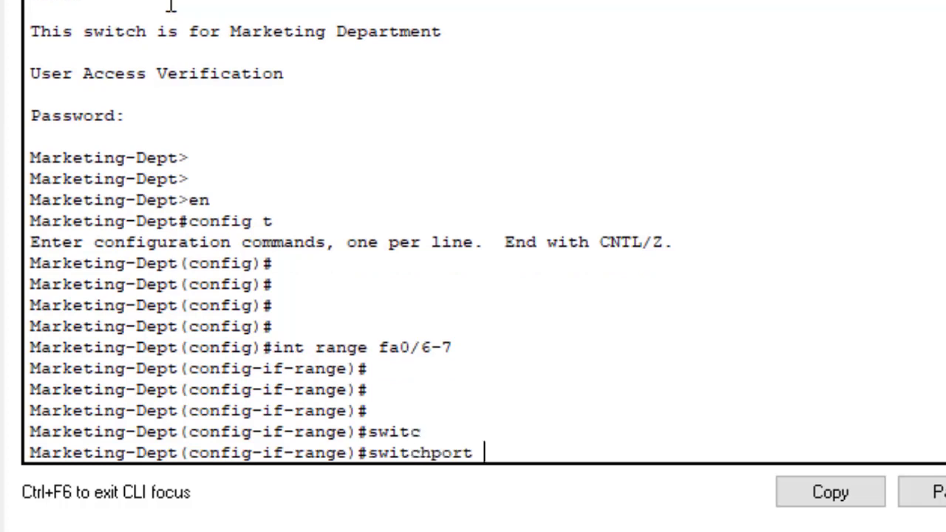
{"action": "type", "text": "mo"}
{"action": "key", "text": "Tab"}
{"action": "type", "text": "tr"}
{"action": "key", "text": "Tab"}
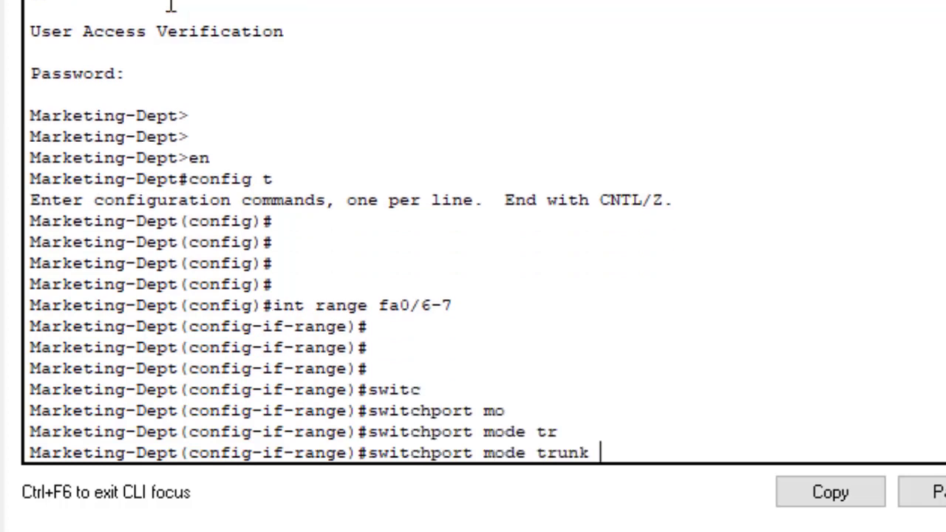
{"action": "key", "text": "Return"}
{"action": "key", "text": "Return"}
{"action": "key", "text": "Return"}
{"action": "key", "text": "Return"}
{"action": "key", "text": "Return"}
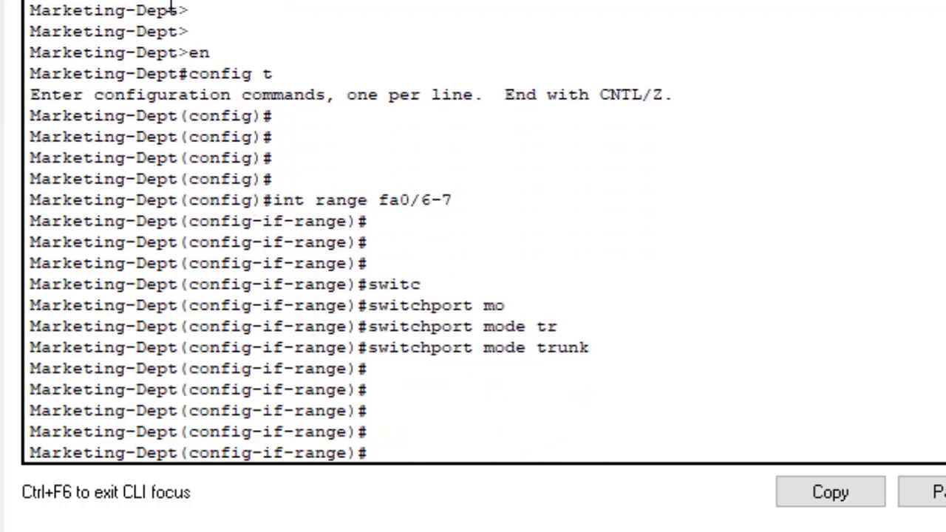
- Assign fa0/6-7 on Marketing-Dept to an LACP bundle with channel-group 2 mode active
{"action": "type", "text": "channel"}
{"action": "key", "text": "Tab"}
{"action": "type", "text": "-"}
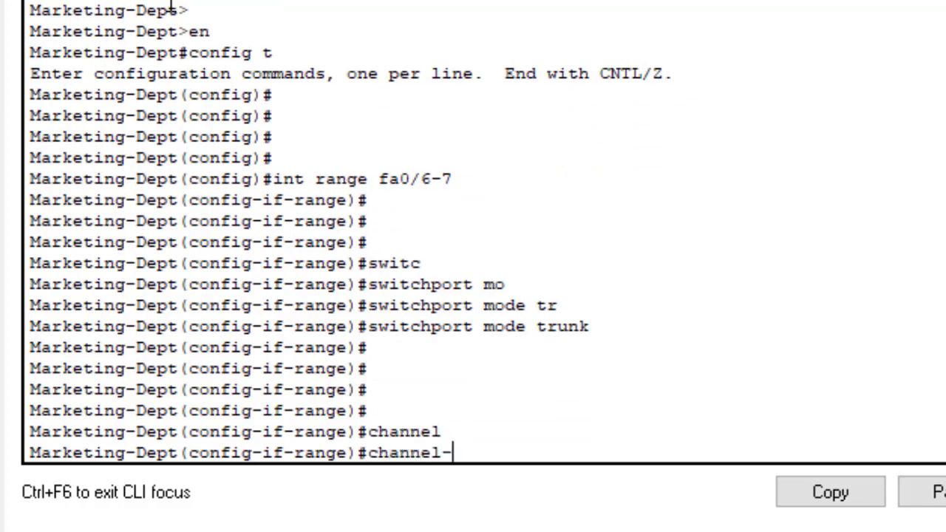
{"action": "type", "text": "g"}
{"action": "key", "text": "Tab"}
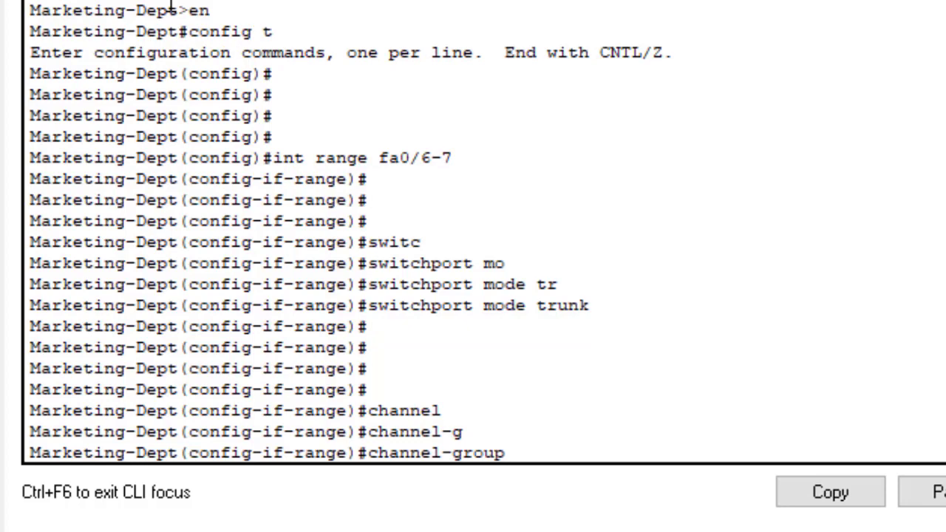
{"action": "type", "text": "2 mo"}
{"action": "key", "text": "Tab"}
{"action": "type", "text": "act"}
{"action": "key", "text": "Tab"}
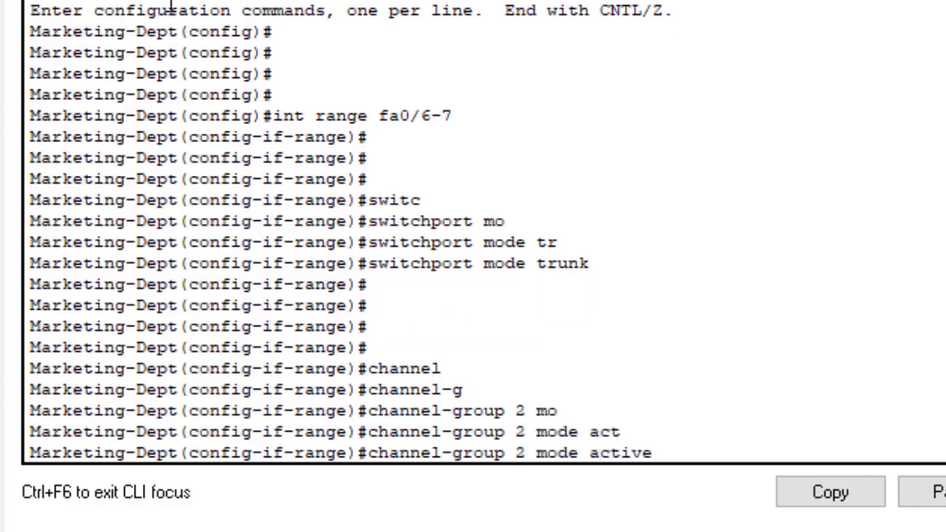
{"action": "key", "text": "Return"}
{"action": "key", "text": "Return"}
{"action": "key", "text": "Return"}
{"action": "key", "text": "Return"}
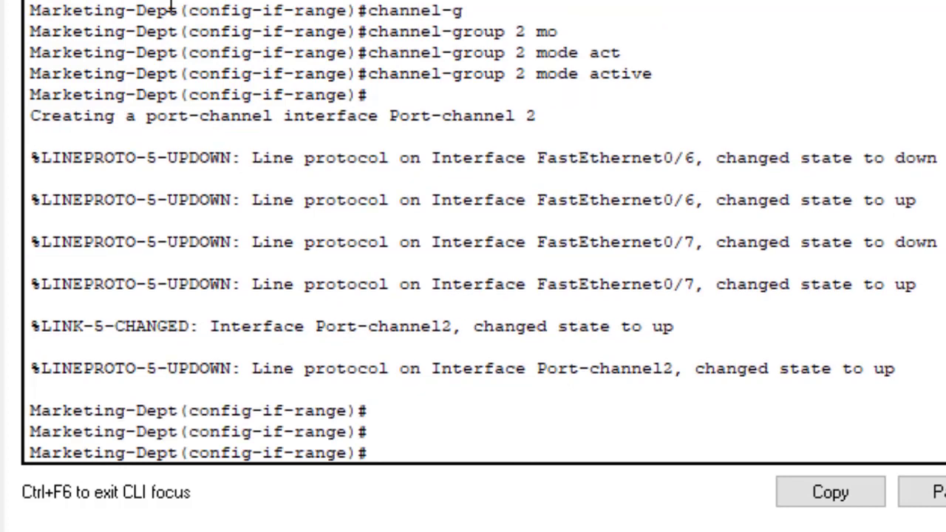
- Exit the fa0/6-7 range on Marketing-Dept and enter interface configuration with int port-channel 2
{"action": "type", "text": "exit"}
{"action": "key", "text": "Return"}
{"action": "key", "text": "Return"}
{"action": "key", "text": "Return"}
{"action": "key", "text": "Return"}
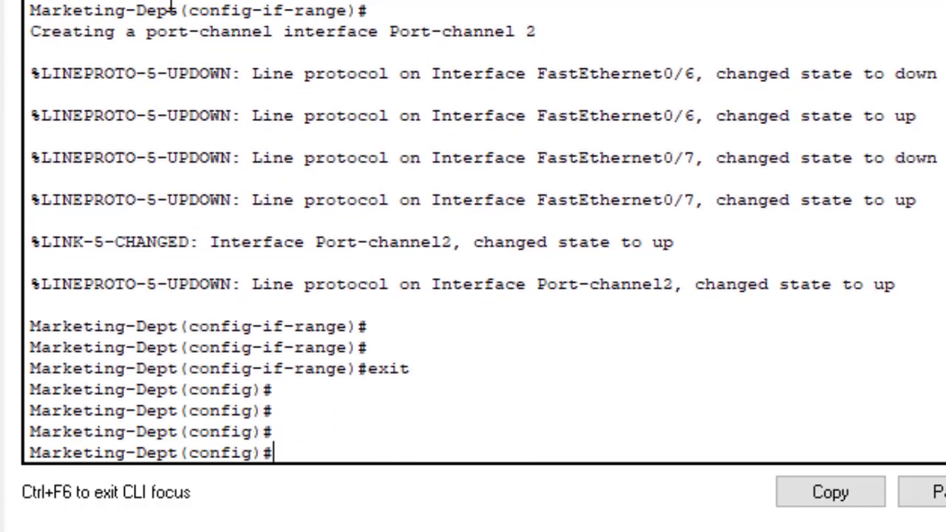
{"action": "key", "text": "Return"}
{"action": "type", "text": "in"}
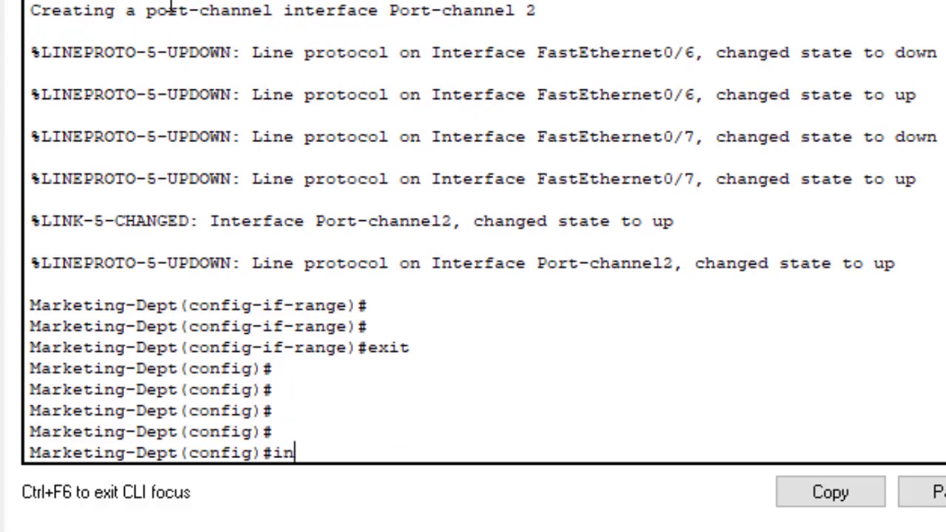
{"action": "type", "text": "t port"}
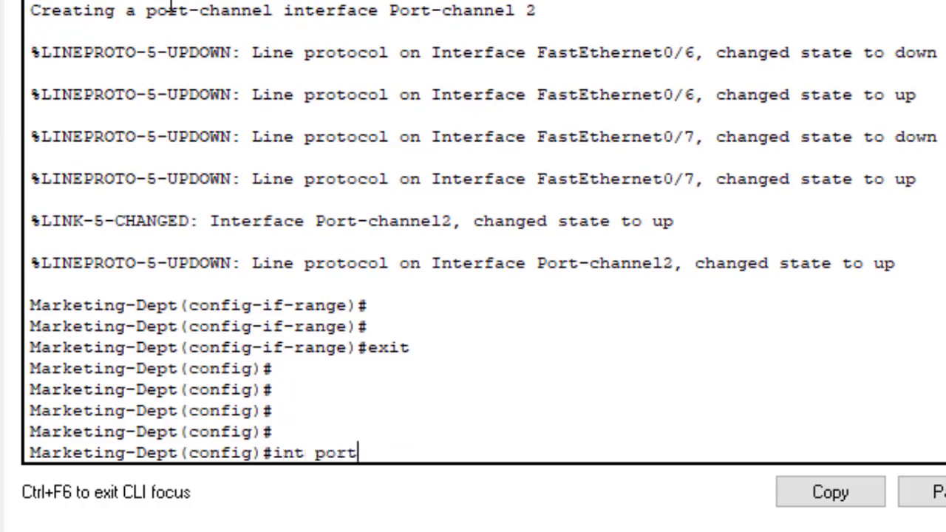
{"action": "type", "text": "-c"}
{"action": "key", "text": "Tab"}
{"action": "type", "text": "2"}
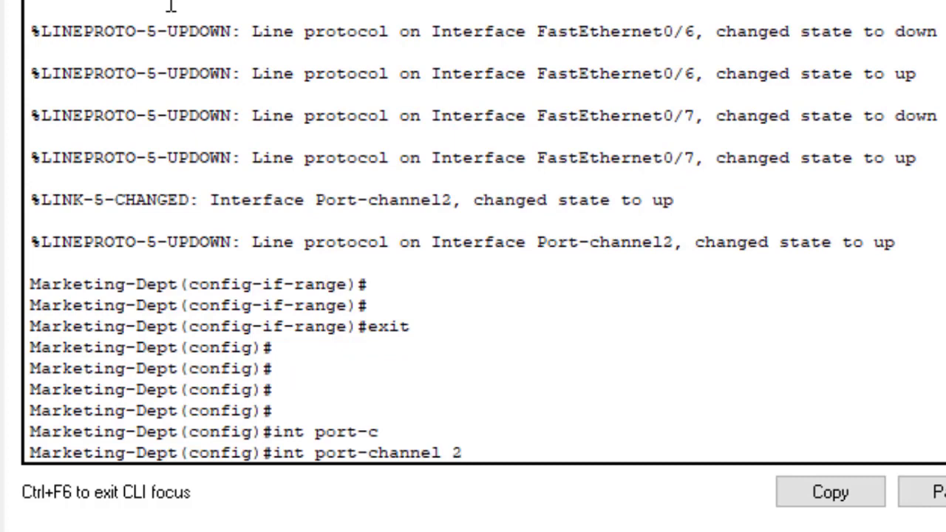
{"action": "key", "text": "Return"}
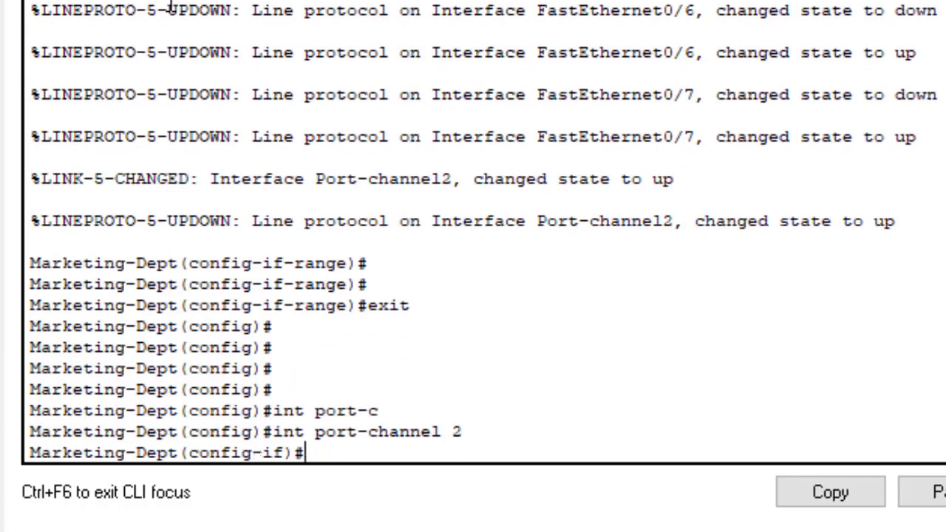
- Set port-channel 2 on Marketing-Dept to switchport mode trunk and save the configuration with do wr
{"action": "type", "text": "swit"}
{"action": "key", "text": "Tab"}
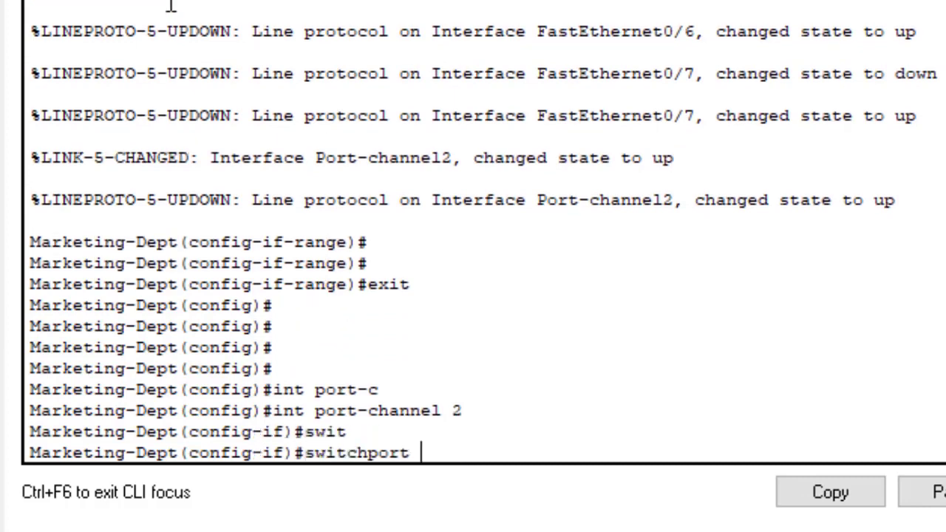
{"action": "type", "text": "mo"}
{"action": "key", "text": "Tab"}
{"action": "type", "text": "tr"}
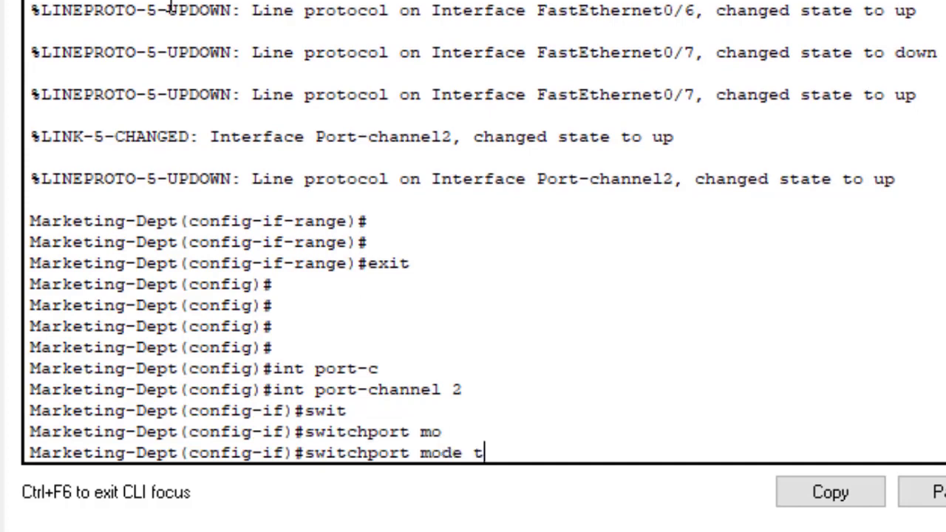
{"action": "key", "text": "Tab"}
{"action": "key", "text": "Return"}
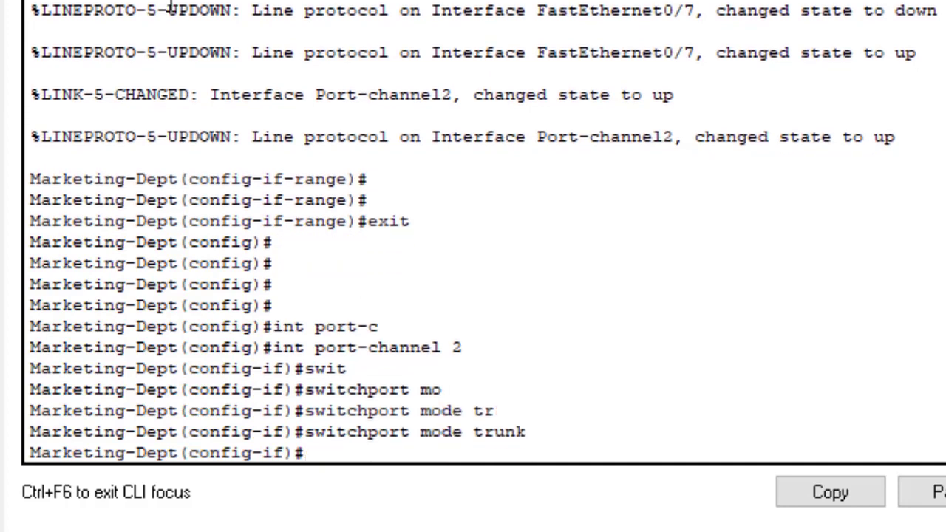
{"action": "type", "text": "do wr"}
{"action": "key", "text": "Return"}
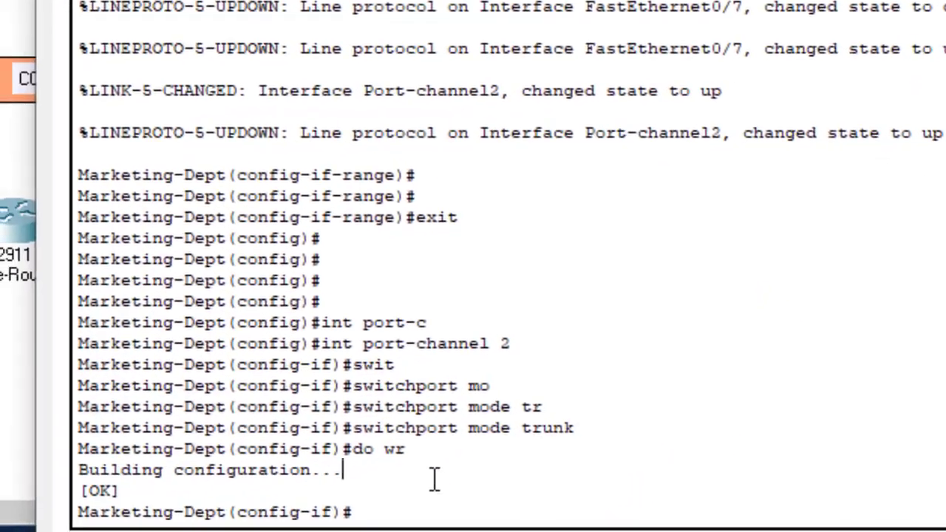
- Run do sh etherchannel on Marketing-Dept and check the channel group number, port count and protocol
{"action": "key", "text": "Return"}
{"action": "key", "text": "Return"}
{"action": "key", "text": "Return"}
{"action": "type", "text": "do sh"}
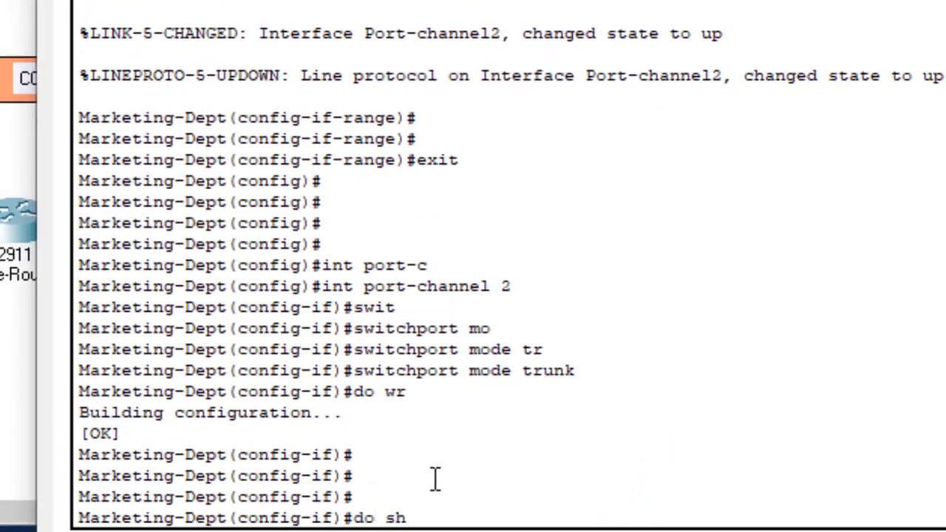
{"action": "type", "text": " etherchannel"}
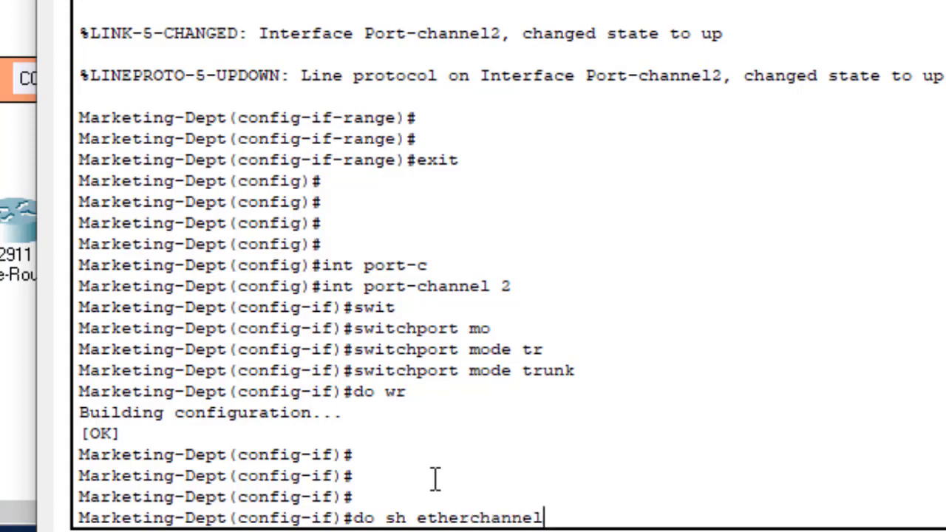
{"action": "key", "text": "Return"}
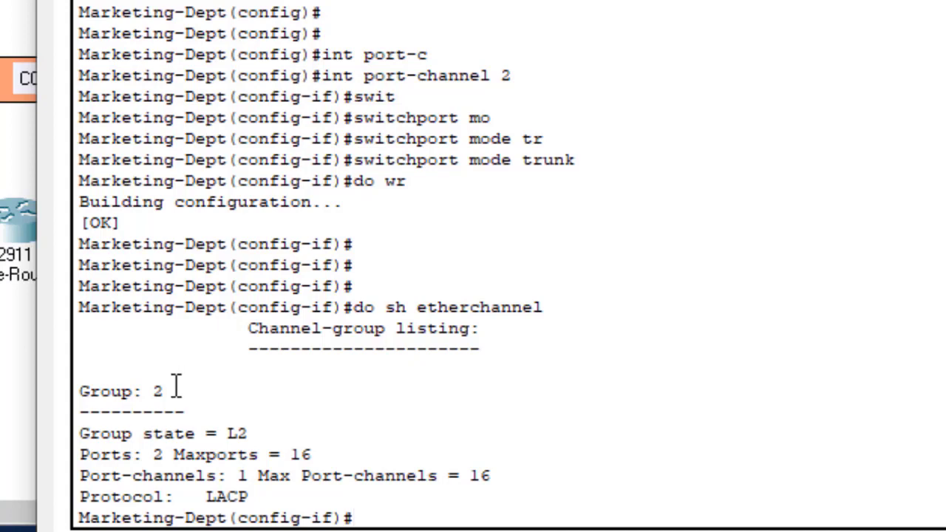
{"action": "left_click_drag", "start_coordinate": [173, 388], "coordinate": [145, 391]}
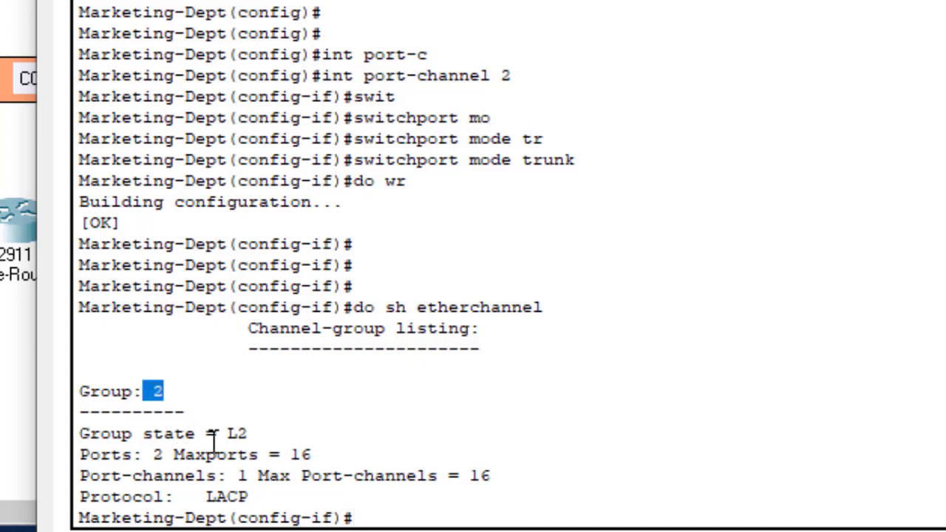
{"action": "mouse_move", "coordinate": [154, 452]}
{"action": "left_mouse_down"}
{"action": "mouse_move", "coordinate": [145, 453]}
{"action": "mouse_move", "coordinate": [163, 453]}
{"action": "mouse_move", "coordinate": [153, 454]}
{"action": "left_mouse_up"}
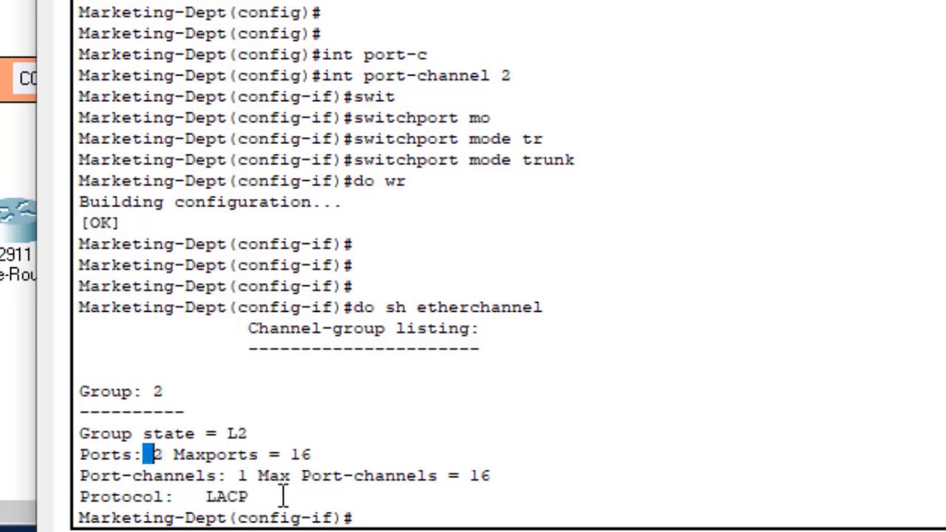
{"action": "left_click_drag", "start_coordinate": [251, 497], "coordinate": [188, 488]}
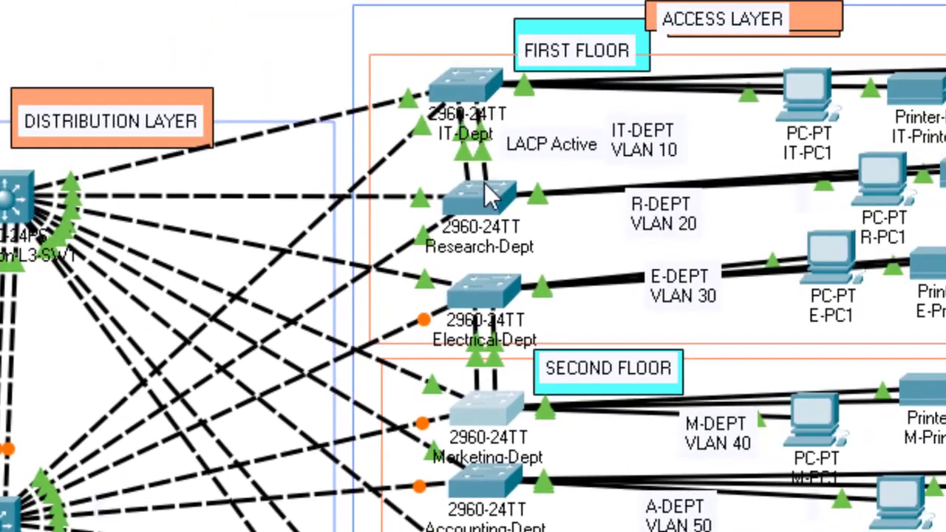
- Open the Research-Dept switch's command line, log in with the console password and enter privileged mode with en
{"action": "left_click", "coordinate": [482, 195]}
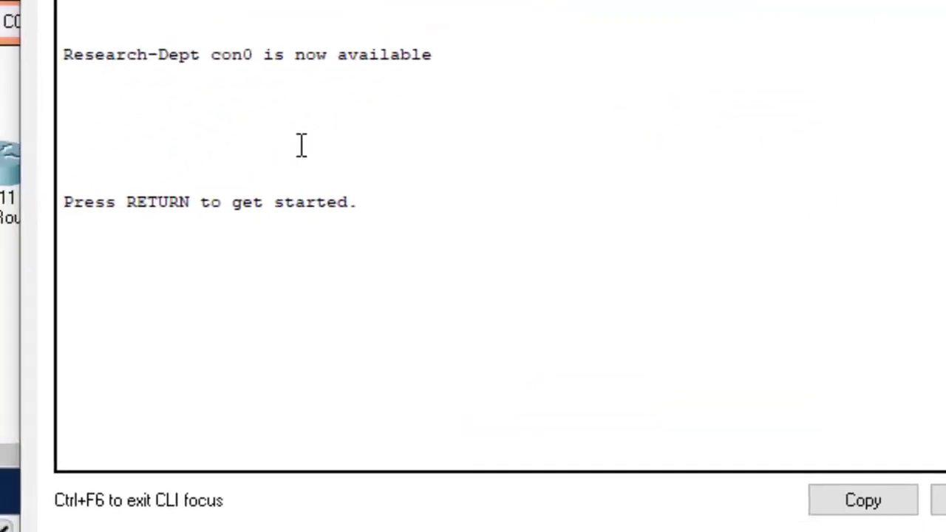
{"action": "key", "text": "Return"}
{"action": "key", "text": "Return"}
{"action": "key", "text": "Return"}
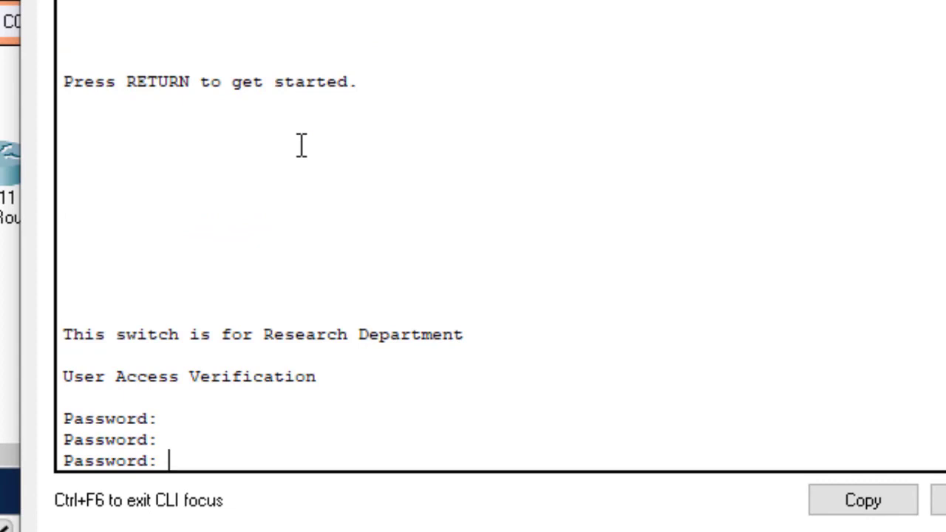
{"action": "key", "text": "Return"}
{"action": "key", "text": "Return"}
{"action": "key", "text": "Return"}
{"action": "type", "text": "en"}
{"action": "key", "text": "Return"}
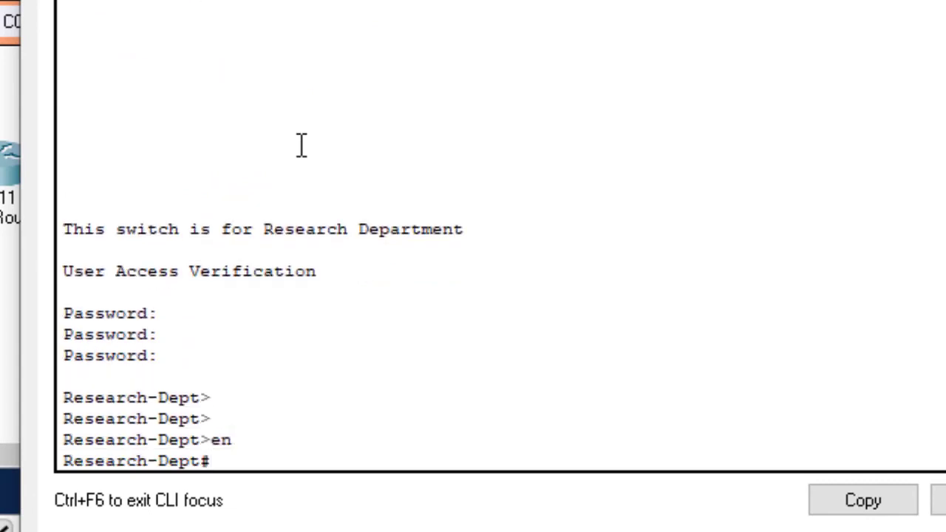
- Run sh etherchannel on Research-Dept and check its channel group, ports and protocol
{"action": "type", "text": "sh ether"}
{"action": "key", "text": "Tab"}
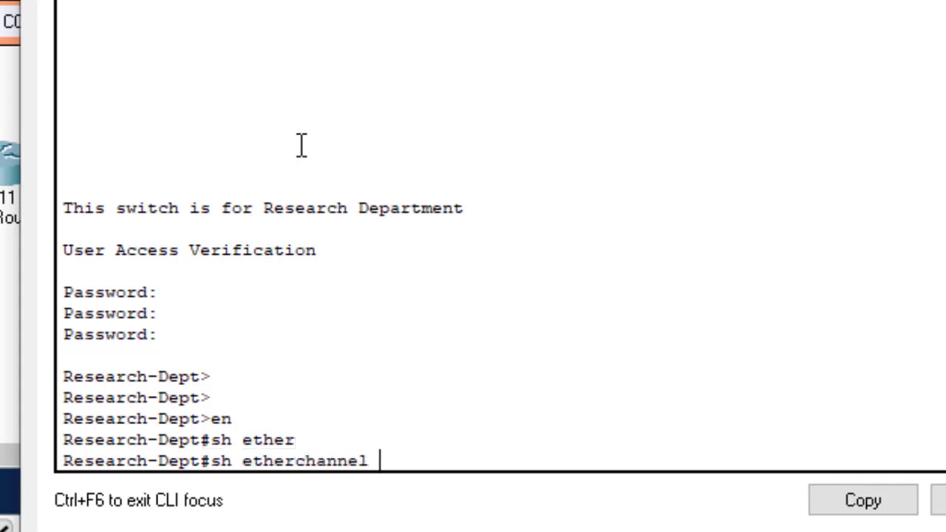
{"action": "key", "text": "Return"}
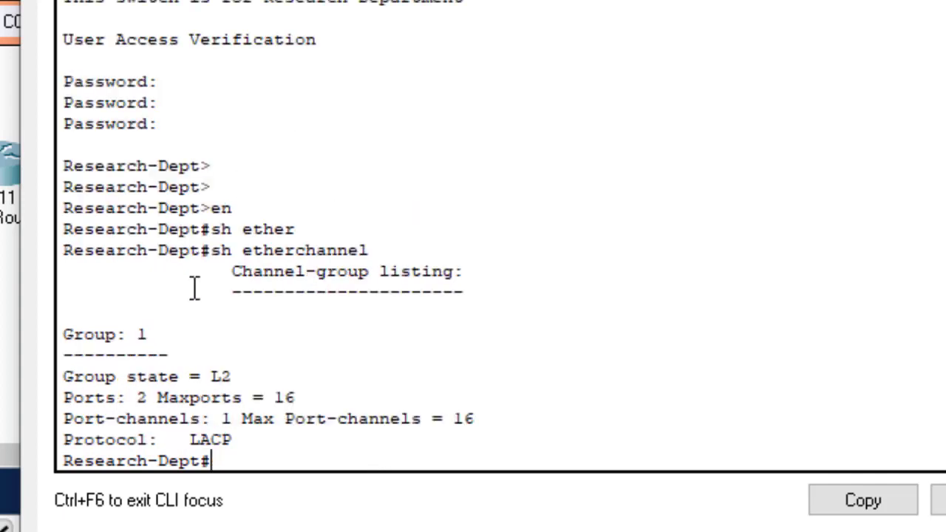
{"action": "double_click", "coordinate": [141, 334]}
{"action": "left_click_drag", "start_coordinate": [153, 399], "coordinate": [127, 400]}
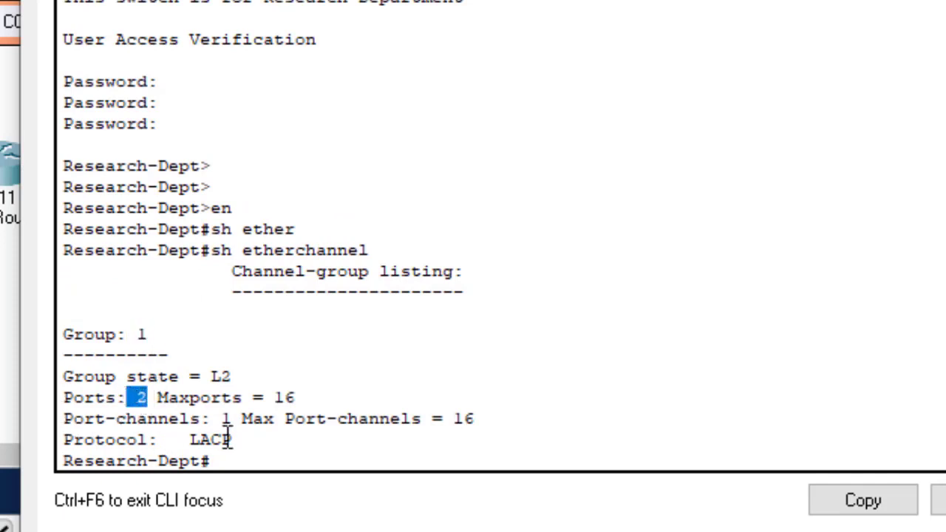
{"action": "left_click_drag", "start_coordinate": [241, 439], "coordinate": [200, 439]}
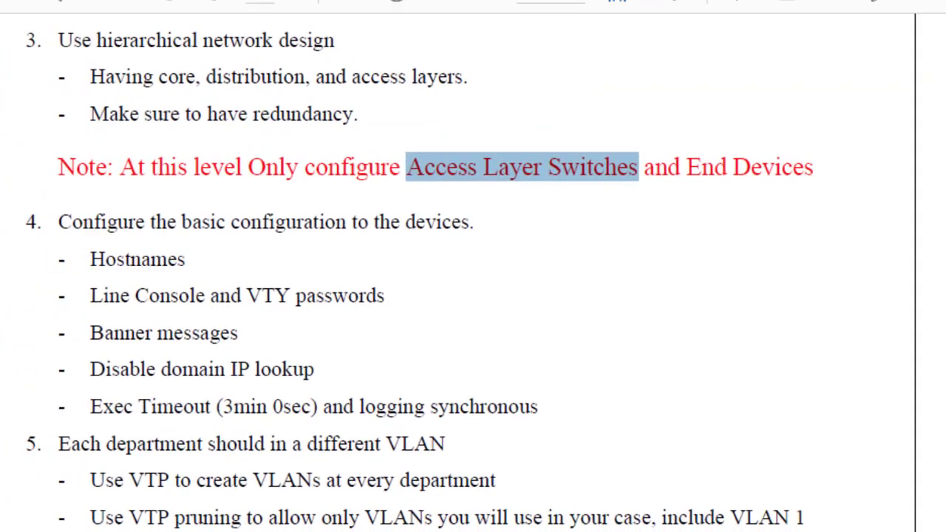
- Switch to the project brief PDF and read the IP address planning requirements, highlighting the 192.168.100.0/24 base address
{"action": "left_click", "coordinate": [922, 341]}
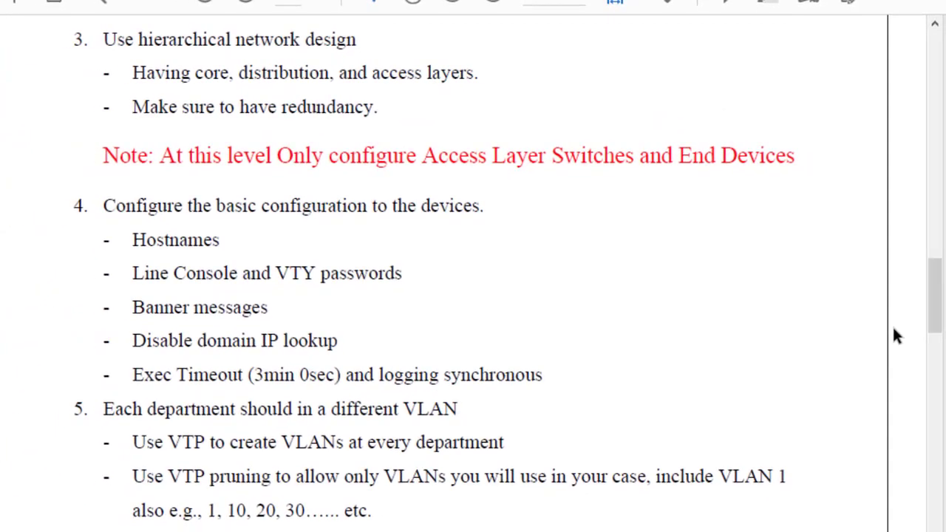
{"action": "left_click_drag", "start_coordinate": [933, 304], "coordinate": [935, 362]}
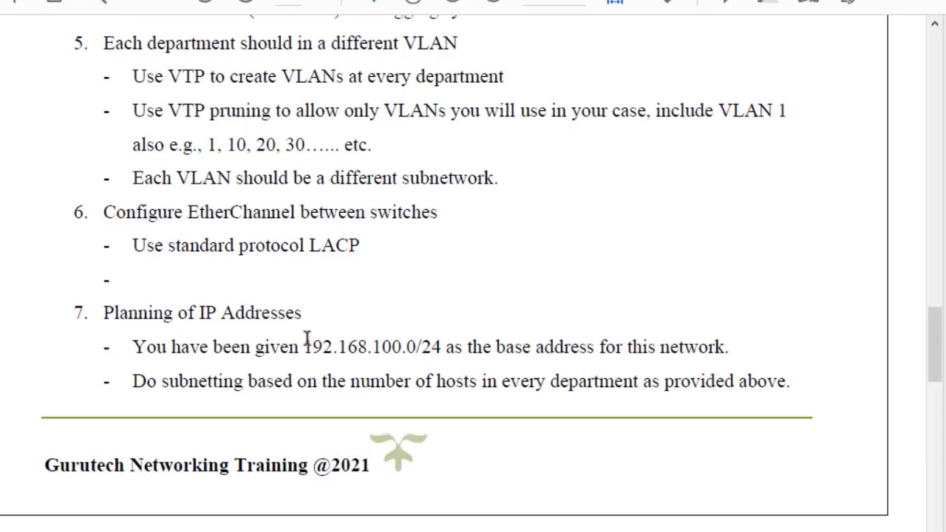
{"action": "left_click_drag", "start_coordinate": [307, 342], "coordinate": [463, 342]}
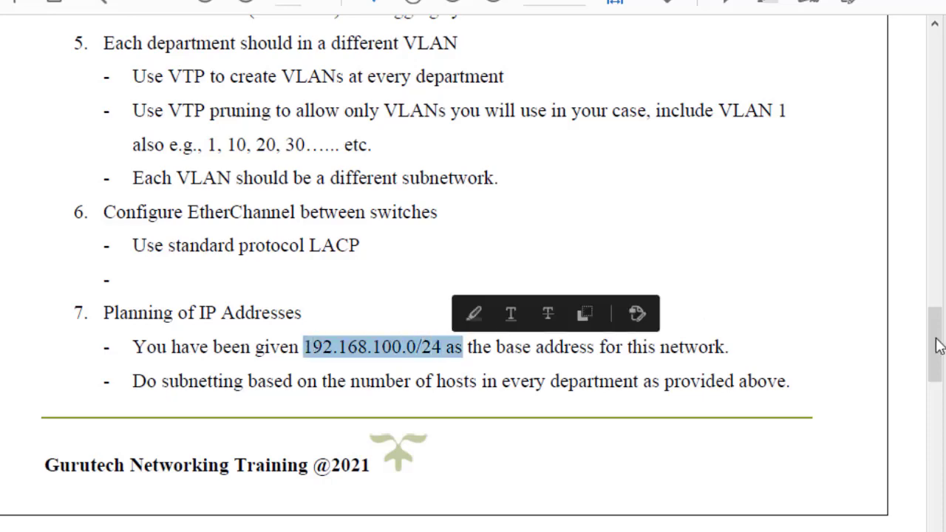
{"action": "scroll", "coordinate": [937, 347], "scroll_direction": "down", "scroll_amount": 3}
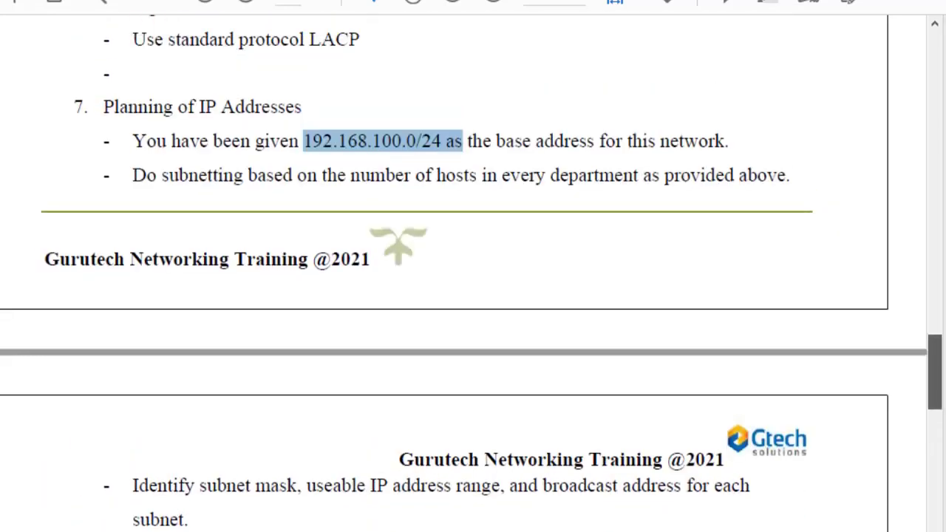
{"action": "scroll", "coordinate": [473, 295], "scroll_direction": "down", "scroll_amount": 3}
{"action": "scroll", "coordinate": [473, 295], "scroll_direction": "up", "scroll_amount": 2}
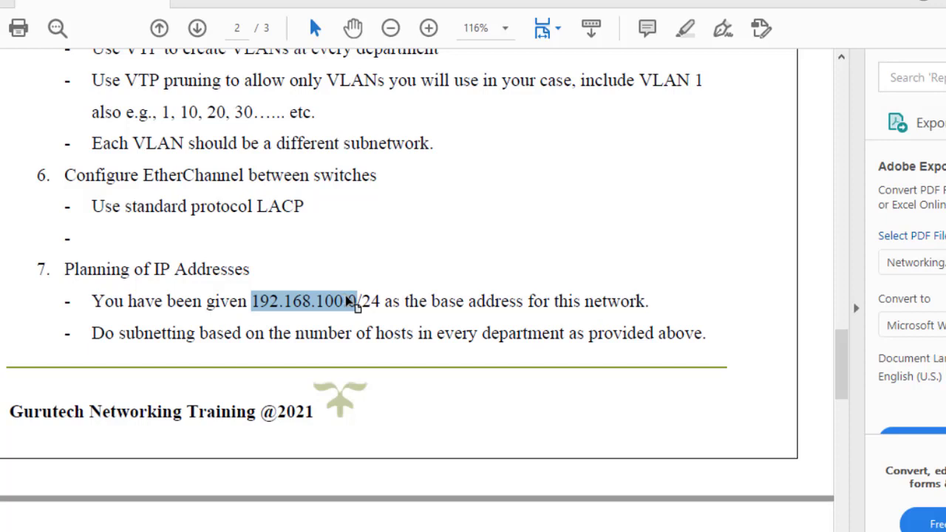
- Return to the first page of the brief and examine the per-floor tables of PCs, printers and servers by department
{"action": "left_click", "coordinate": [736, 360]}
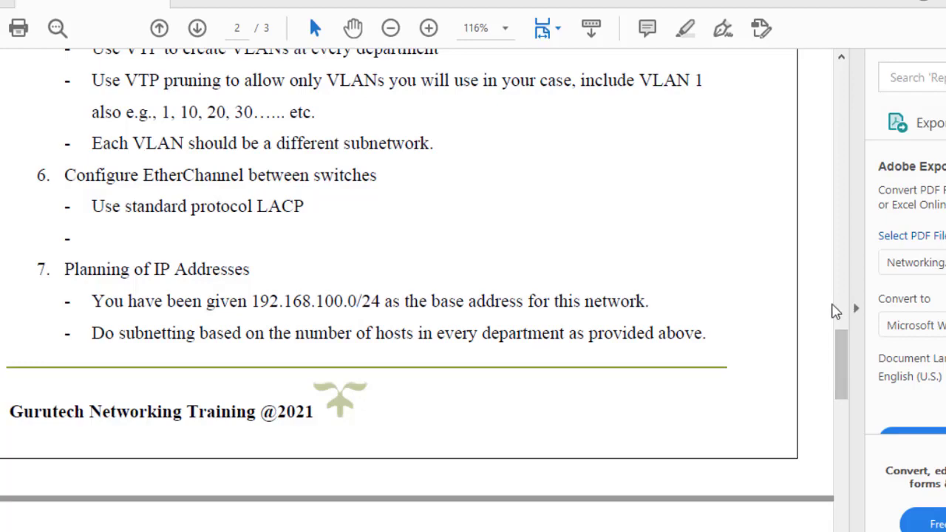
{"action": "scroll", "coordinate": [829, 360], "scroll_direction": "up", "scroll_amount": 1}
{"action": "left_click_drag", "start_coordinate": [829, 360], "coordinate": [819, 148]}
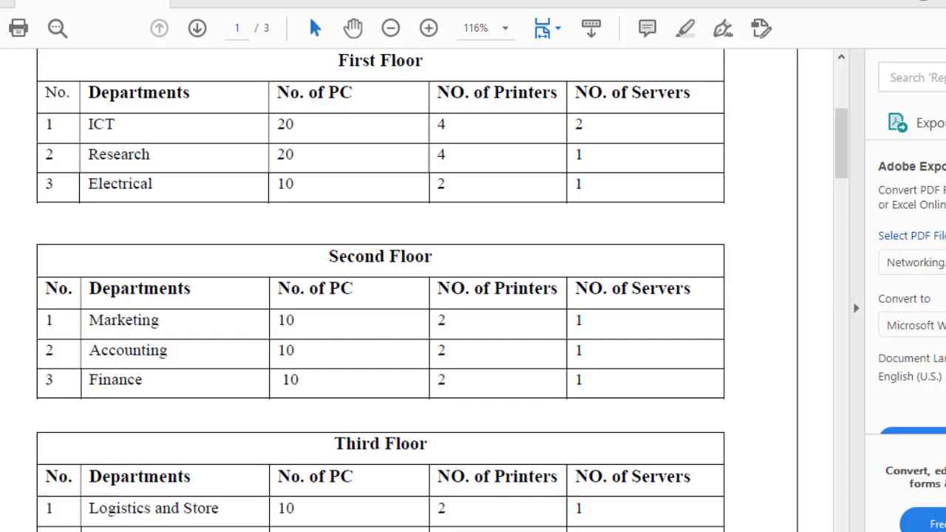
- Launch Advanced Subnet Calculator, move its window over the brief and show the CIDR Calculator
{"action": "key", "text": "super"}
{"action": "type", "text": "sub"}
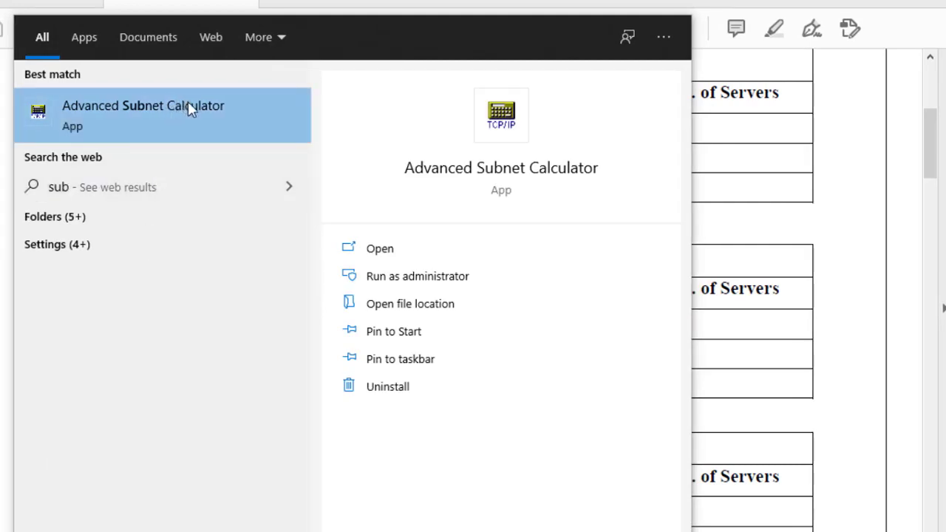
{"action": "left_click", "coordinate": [189, 107]}
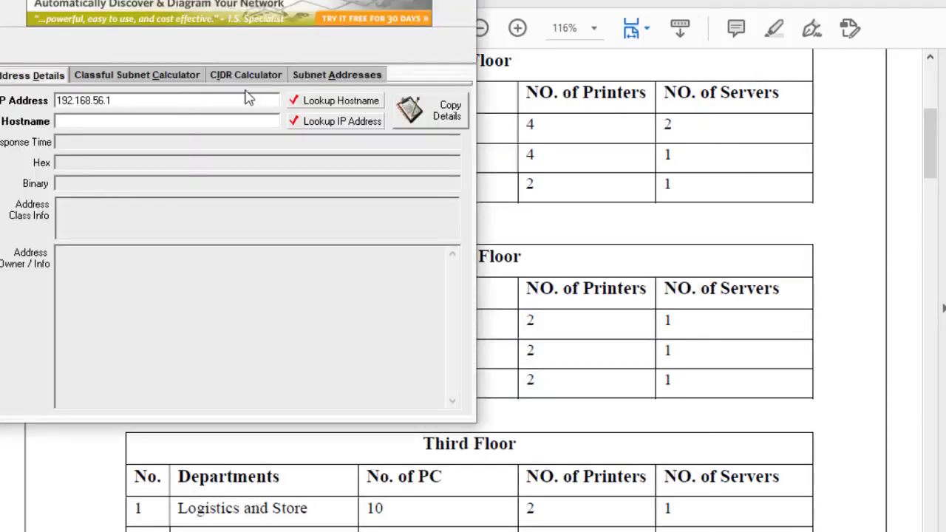
{"action": "left_click_drag", "start_coordinate": [265, 0], "coordinate": [608, 24]}
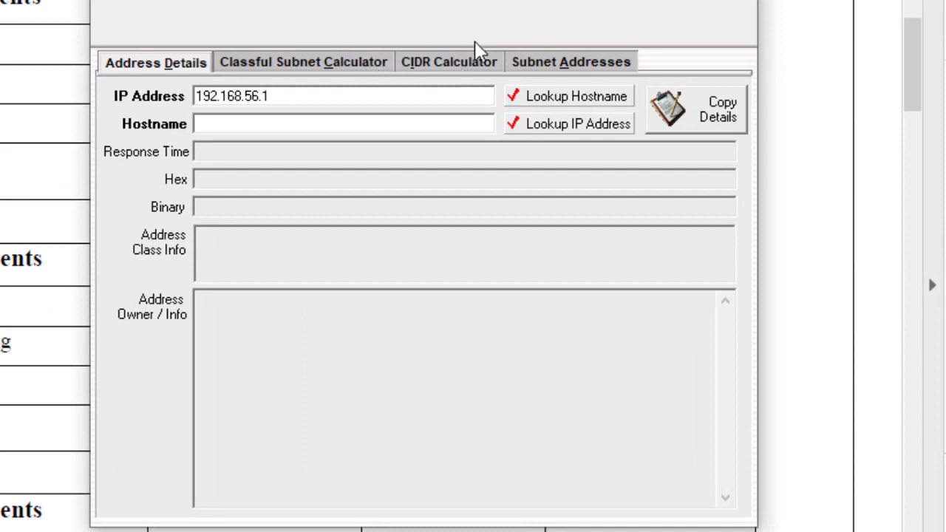
{"action": "left_click", "coordinate": [450, 65]}
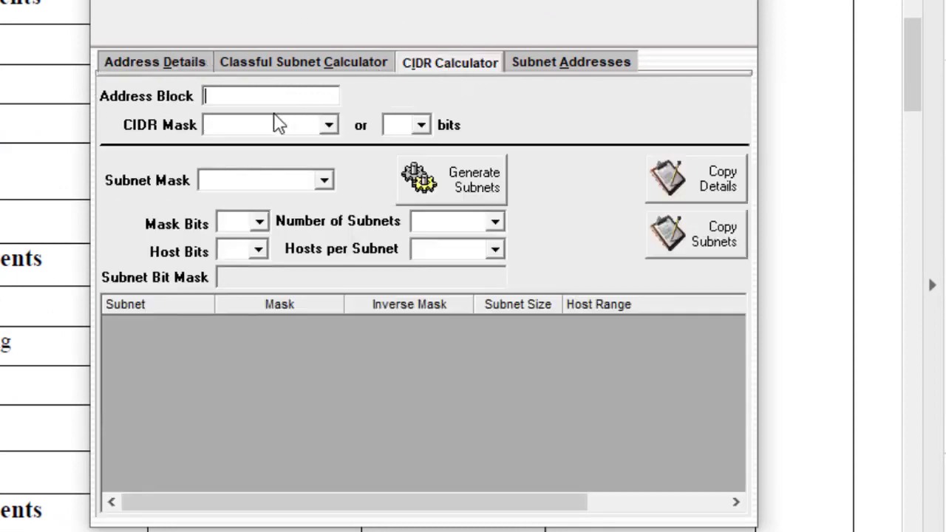
- Enter 192.168.100.0 as the CIDR address block and set its mask to 24 bits
{"action": "type", "text": "192.168.100.0"}
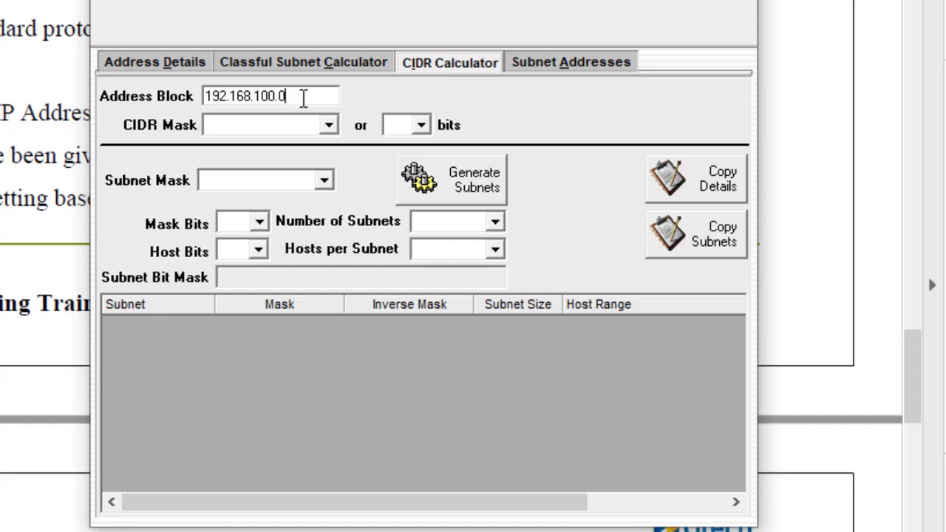
{"action": "left_click", "coordinate": [420, 126]}
{"action": "scroll", "coordinate": [436, 212], "scroll_direction": "down", "scroll_amount": 1}
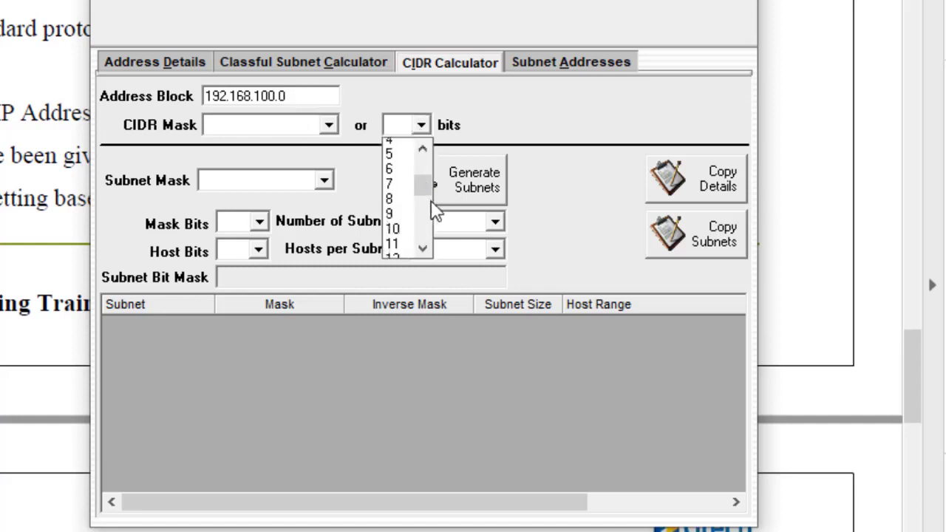
{"action": "scroll", "coordinate": [435, 221], "scroll_direction": "down", "scroll_amount": 1}
{"action": "scroll", "coordinate": [429, 238], "scroll_direction": "down", "scroll_amount": 2}
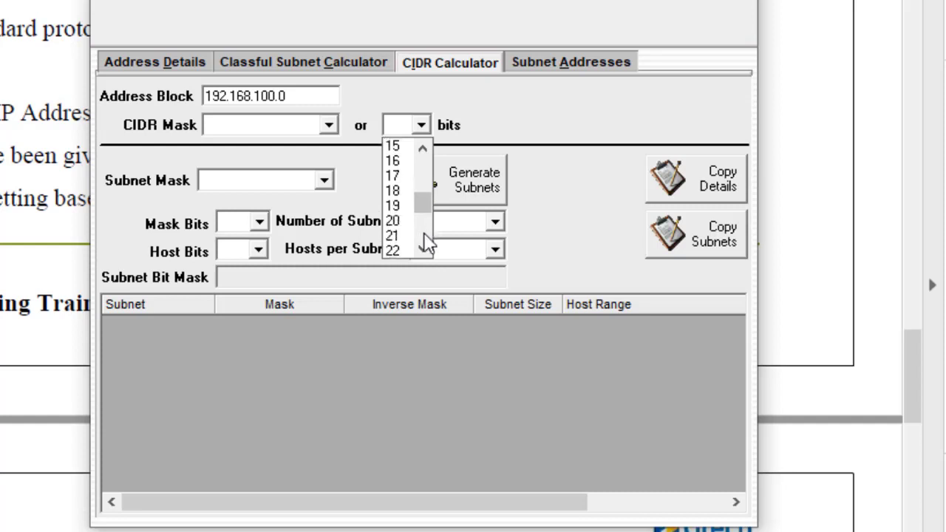
{"action": "scroll", "coordinate": [425, 244], "scroll_direction": "down", "scroll_amount": 2}
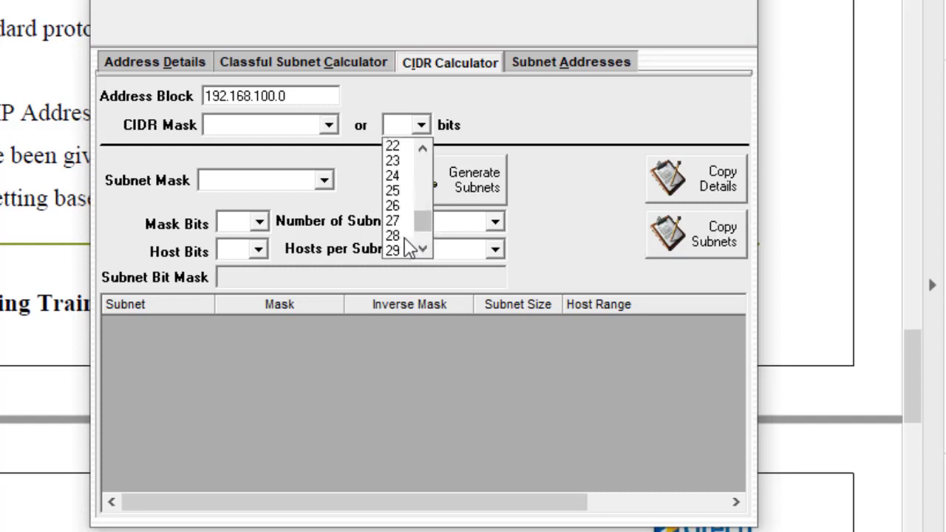
{"action": "left_click", "coordinate": [399, 178]}
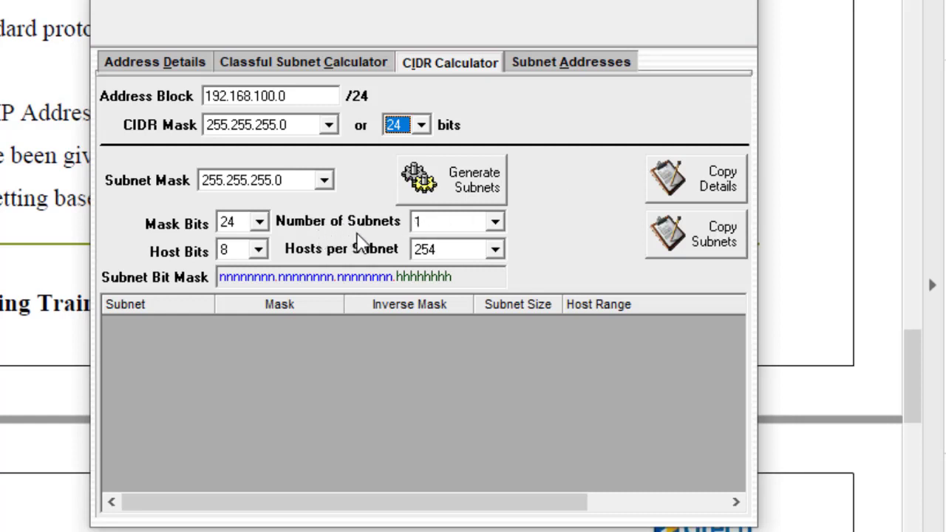
- Set the number of subnets to 8 and generate the subnet list
{"action": "left_click", "coordinate": [449, 223]}
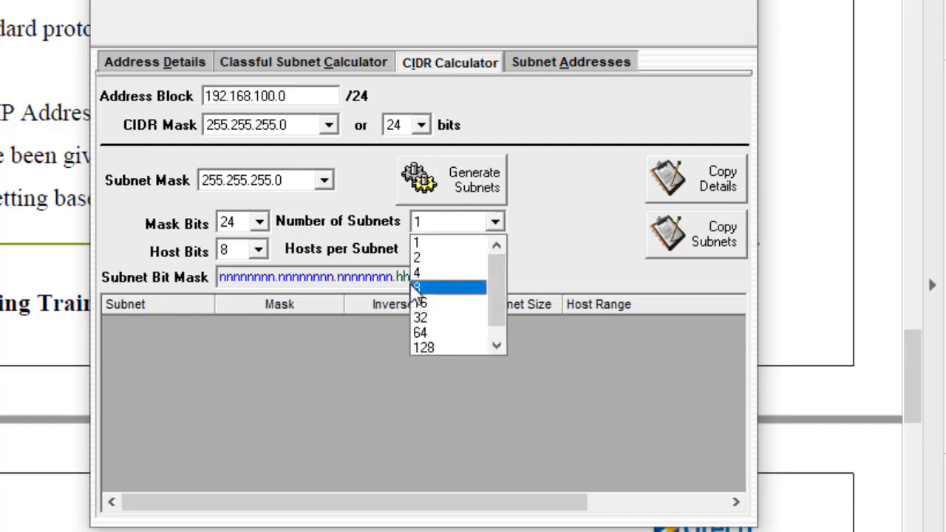
{"action": "left_click", "coordinate": [438, 288]}
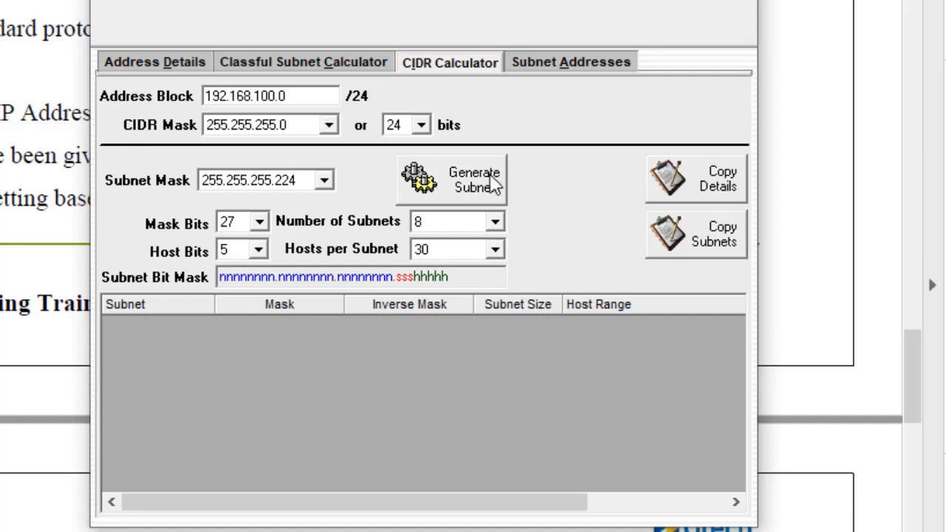
{"action": "left_click", "coordinate": [454, 190]}
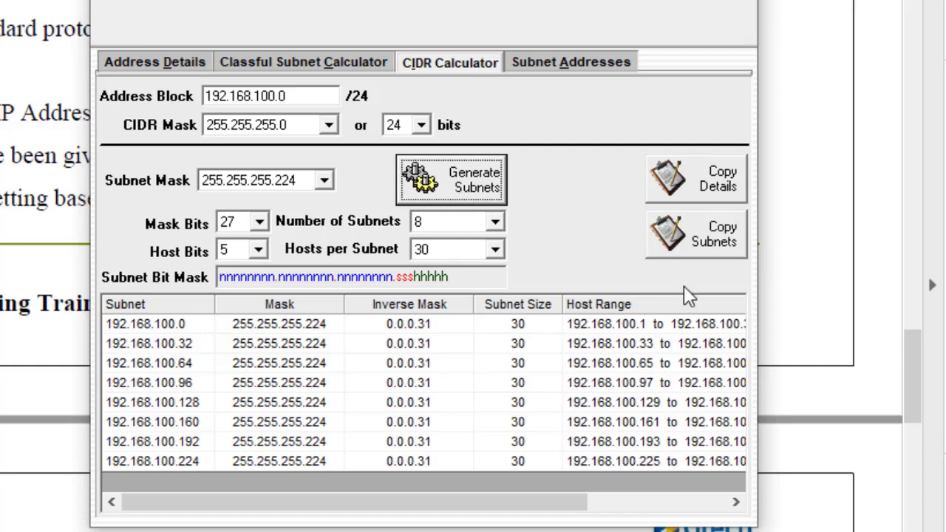
- Copy the first subnet's host range, 192.168.100.1 to 192.168.100.30, from the generated list
{"action": "left_click", "coordinate": [592, 506]}
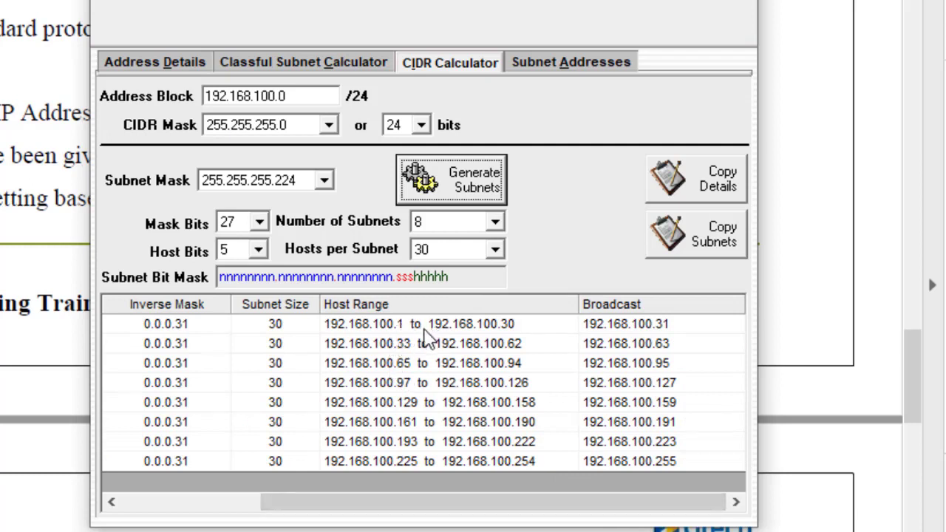
{"action": "left_click", "coordinate": [402, 326]}
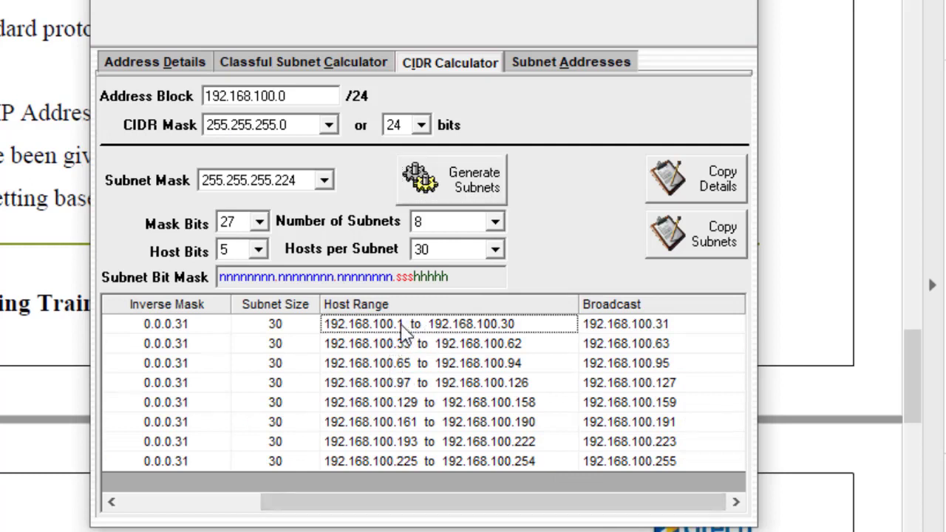
{"action": "right_click", "coordinate": [402, 326]}
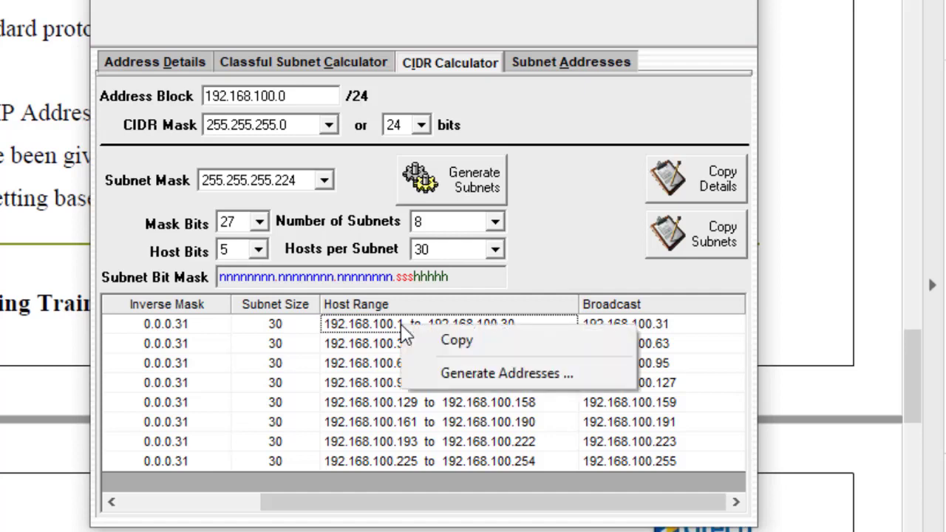
{"action": "left_click", "coordinate": [457, 346]}
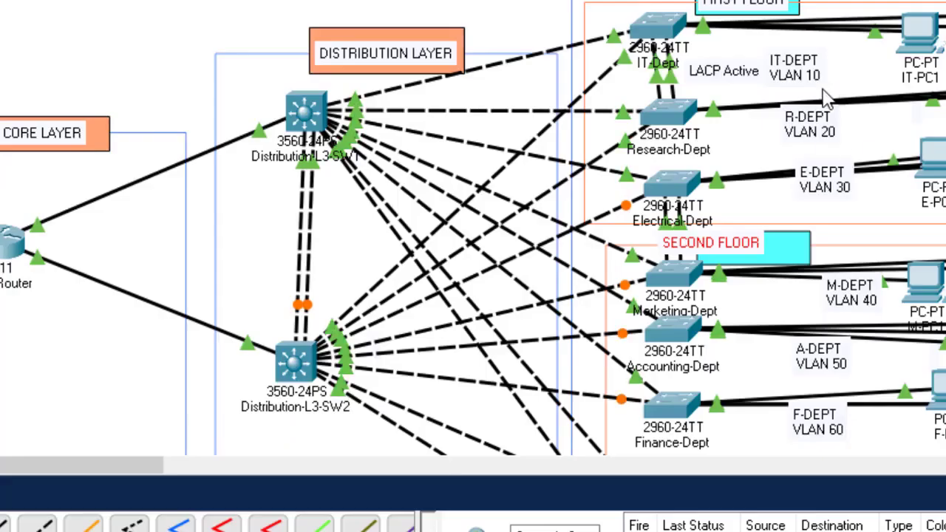
- Switch to Packet Tracer and add 192.168.100.1-192.168.100.30 on a new line of the IT-DEPT VLAN 10 label, replacing "to" with a hyphen
{"action": "double_click", "coordinate": [813, 87]}
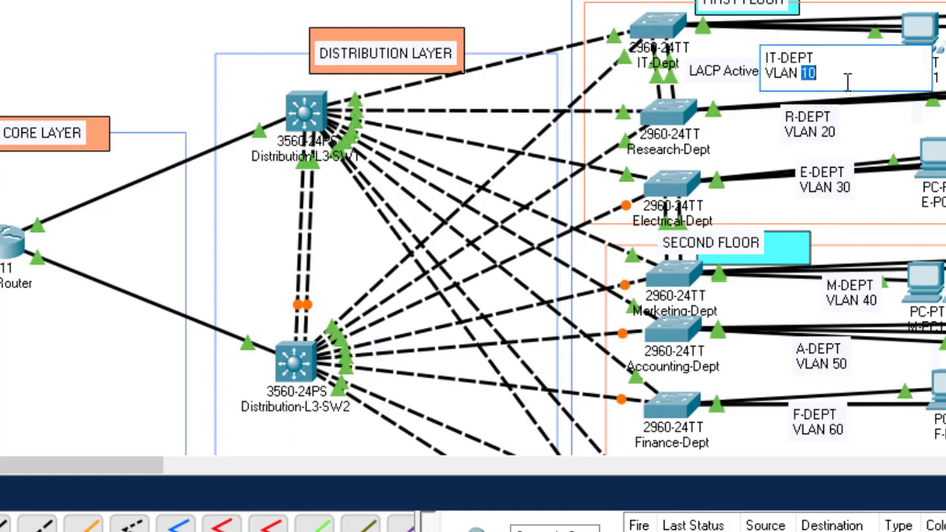
{"action": "left_click", "coordinate": [847, 80]}
{"action": "key", "text": "Return"}
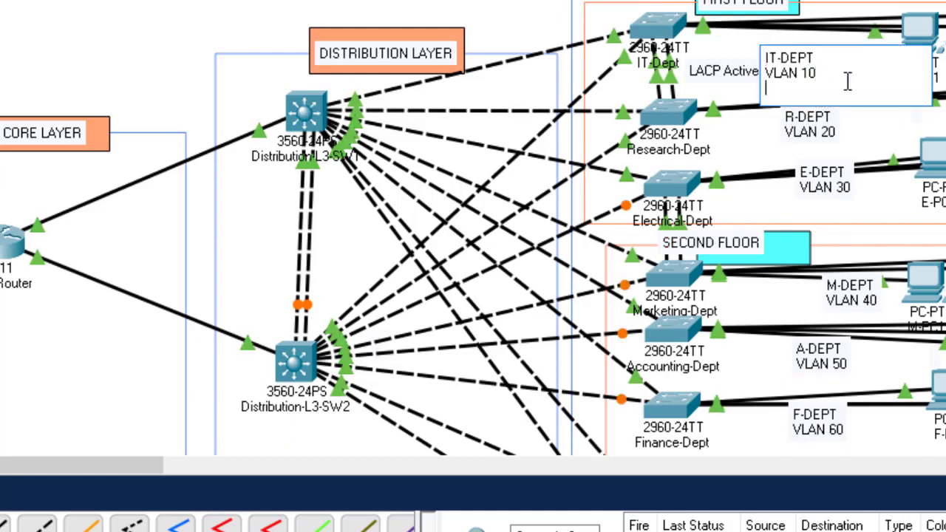
{"action": "key", "text": "ctrl+v"}
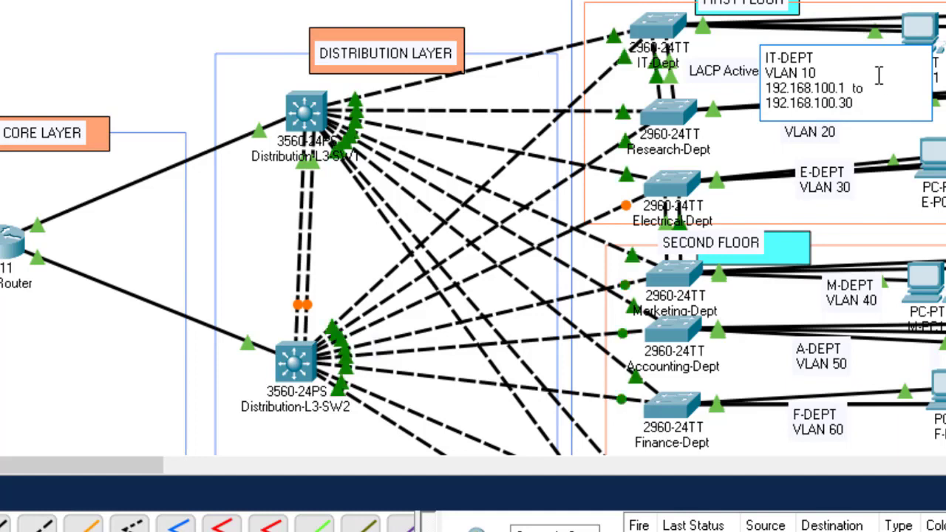
{"action": "key", "text": "BackSpace"}
{"action": "key", "text": "BackSpace"}
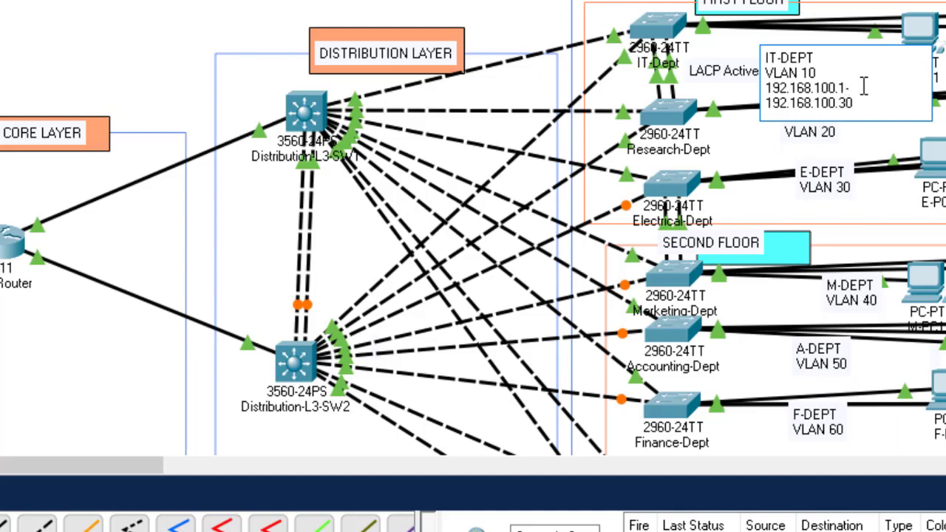
{"action": "key", "text": "Delete"}
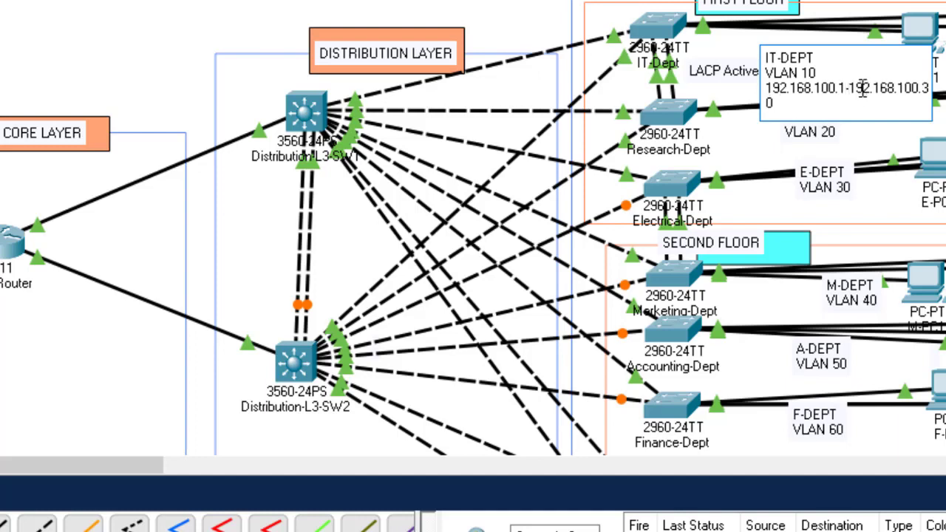
{"action": "left_click", "coordinate": [784, 171]}
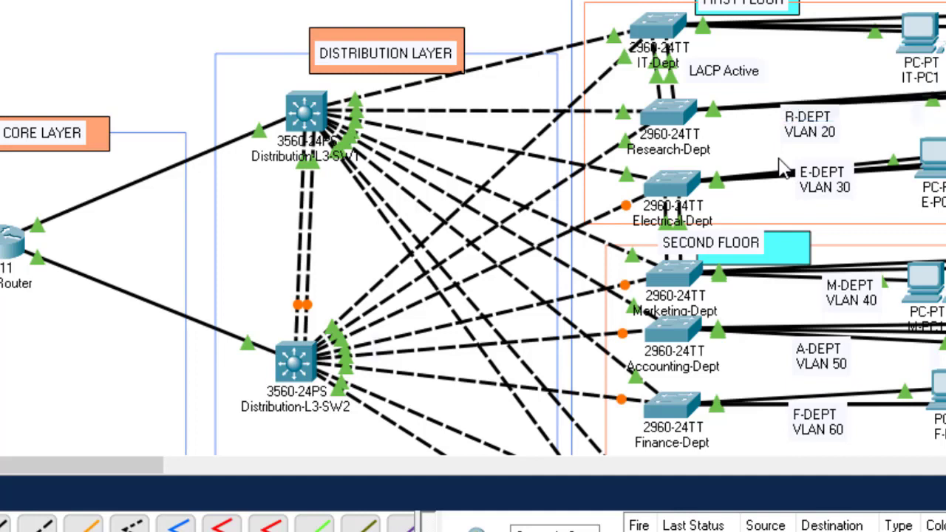
{"action": "left_click", "coordinate": [556, 5]}
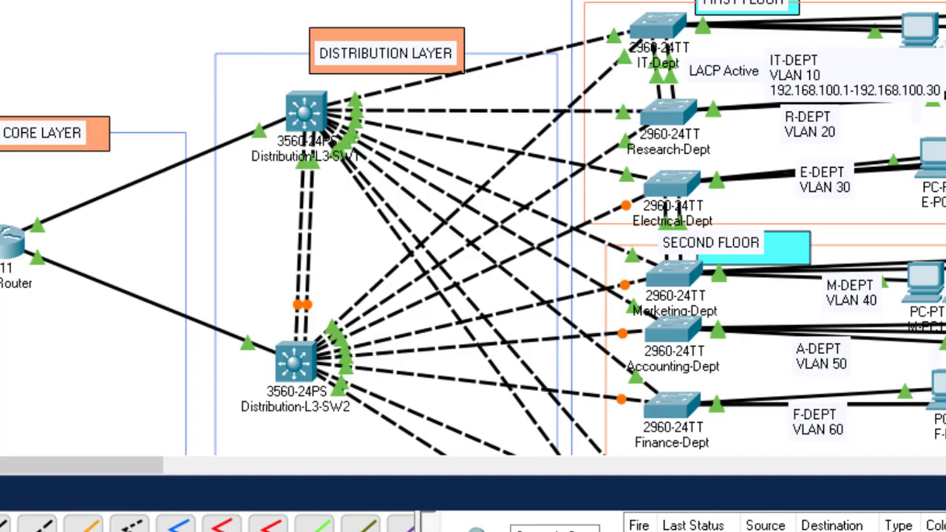
- Show the third-floor labels, then switch to Advanced Subnet Calculator and copy the last host range, 192.168.100.225 to 192.168.100.254
{"action": "scroll", "coordinate": [473, 228], "scroll_direction": "down", "scroll_amount": 6}
{"action": "scroll", "coordinate": [473, 229], "scroll_direction": "up", "scroll_amount": 2}
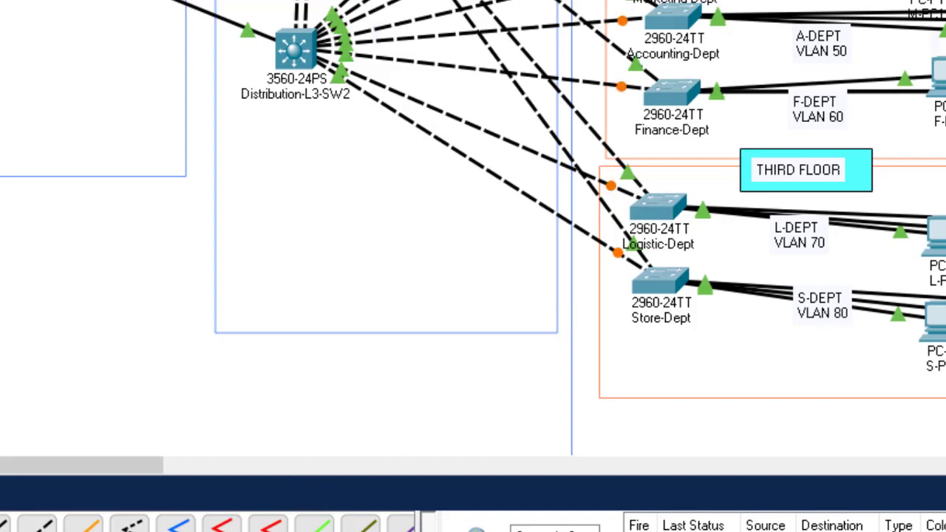
{"action": "key", "text": "alt+Tab"}
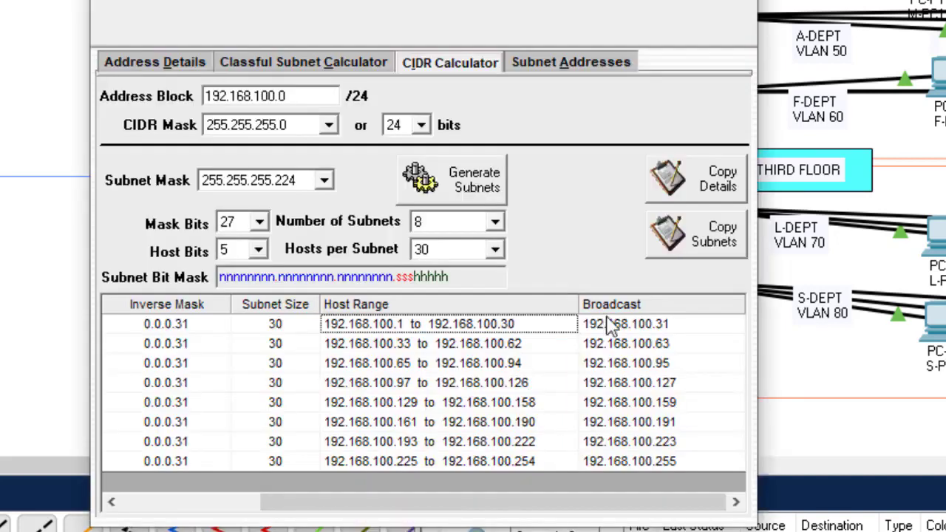
{"action": "left_click", "coordinate": [428, 466]}
{"action": "right_click", "coordinate": [429, 466]}
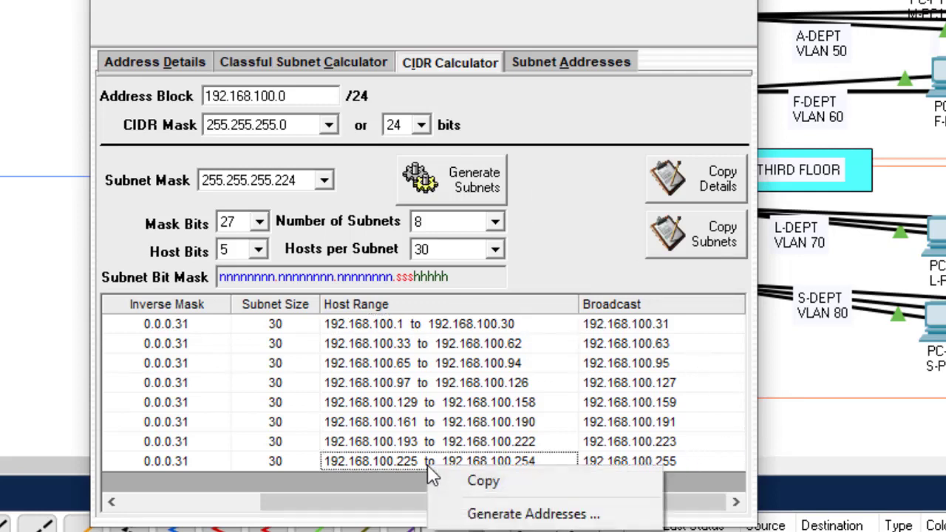
- Back in Packet Tracer, paste 192.168.100.225 to 192.168.100.254 on a new line of the S-DEPT VLAN 80 label
{"action": "double_click", "coordinate": [822, 316]}
{"action": "left_click", "coordinate": [855, 309]}
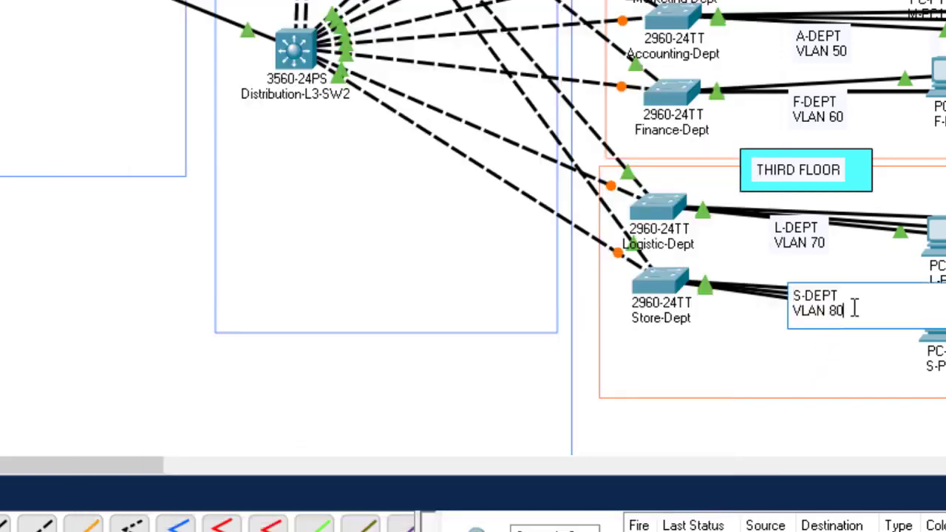
{"action": "key", "text": "Return"}
{"action": "key", "text": "ctrl+v"}
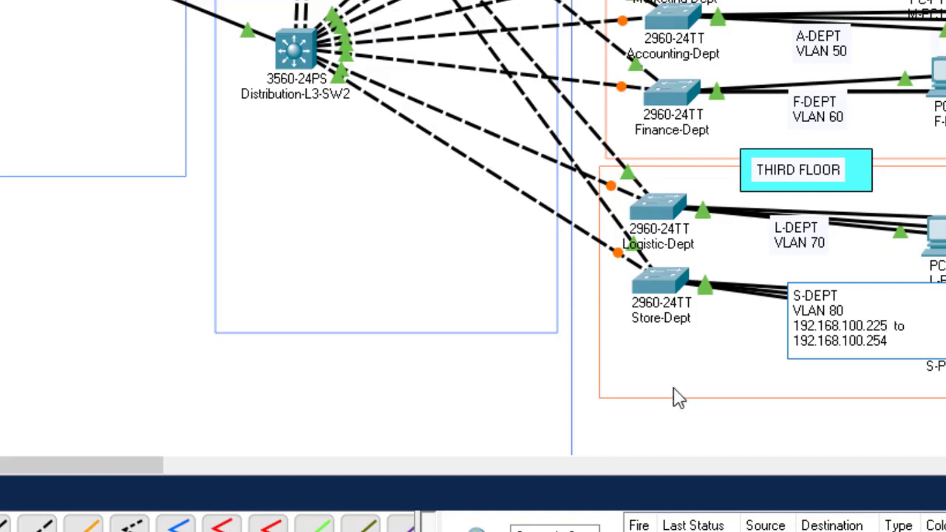
{"action": "left_click", "coordinate": [459, 406]}
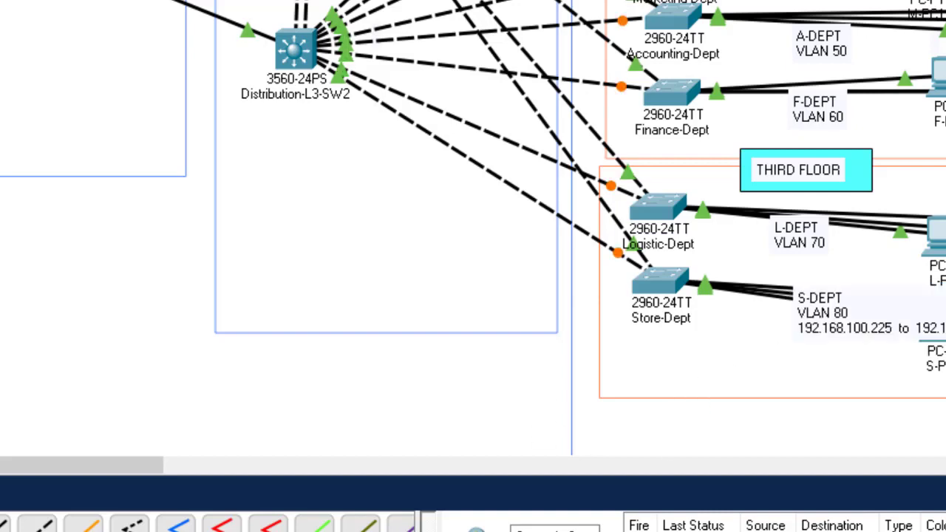
- Return to Advanced Subnet Calculator and copy the fourth subnet's host range, 192.168.100.97 to 192.168.100.126
{"action": "scroll", "coordinate": [473, 229], "scroll_direction": "up", "scroll_amount": 3}
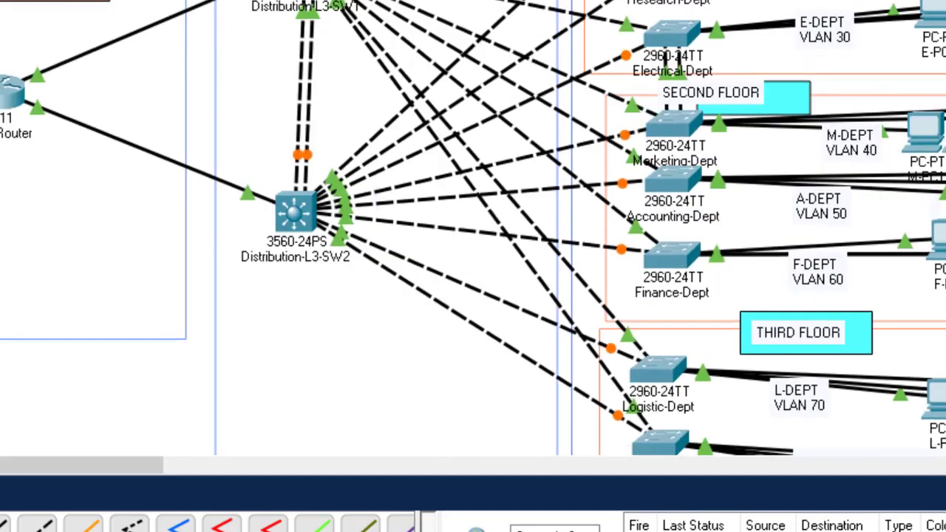
{"action": "scroll", "coordinate": [850, 300], "scroll_direction": "up", "scroll_amount": 3}
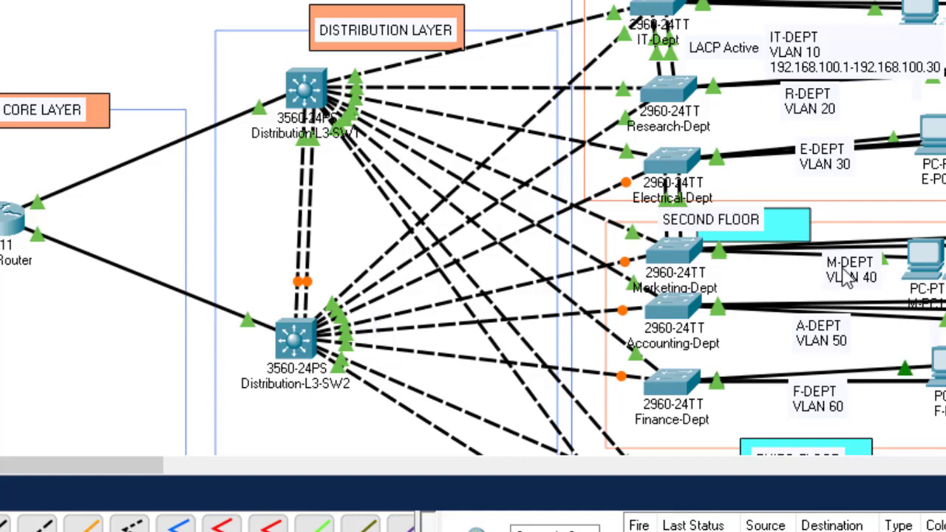
{"action": "key", "text": "alt+Tab"}
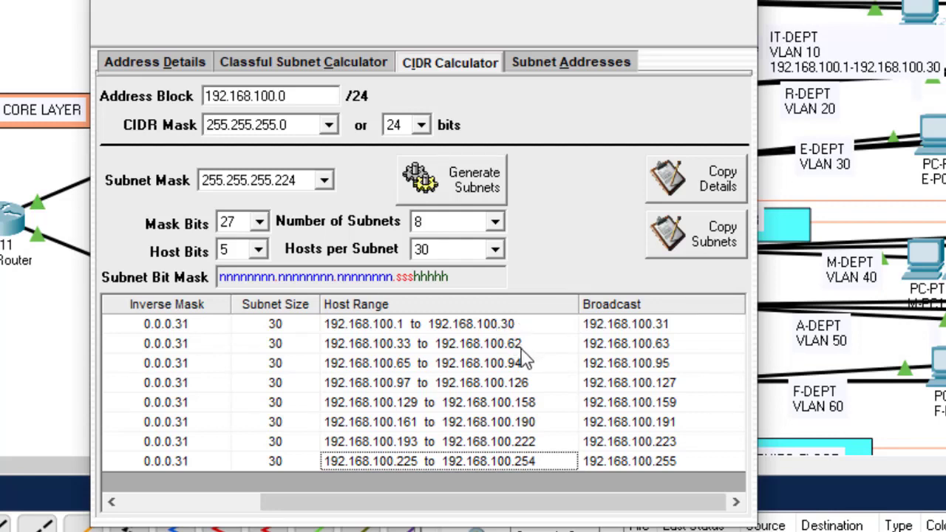
{"action": "right_click", "coordinate": [497, 383]}
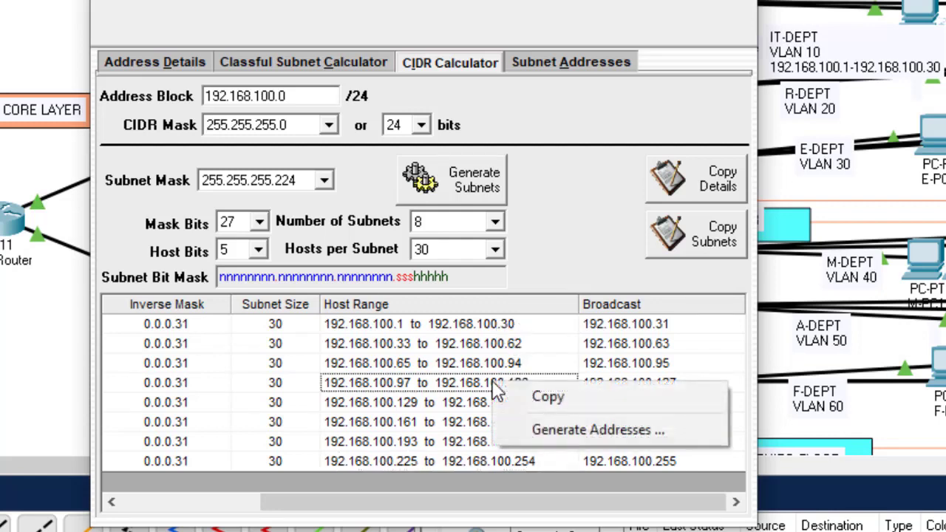
{"action": "left_click", "coordinate": [557, 400]}
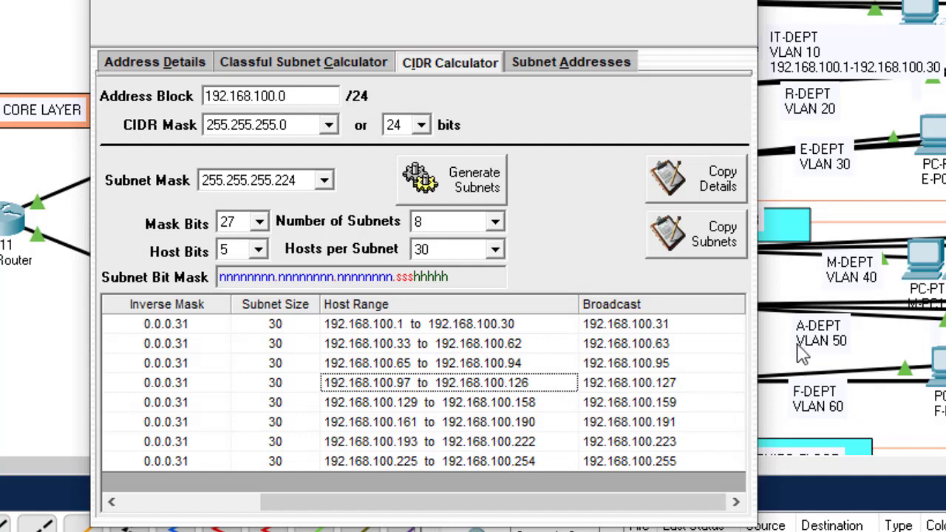
- In Packet Tracer, paste 192.168.100.97 to 192.168.100.126 under VLAN 40 in the M-DEPT label and move the label closer to the Marketing-Dept switch
{"action": "left_click", "coordinate": [838, 281]}
{"action": "double_click", "coordinate": [837, 275]}
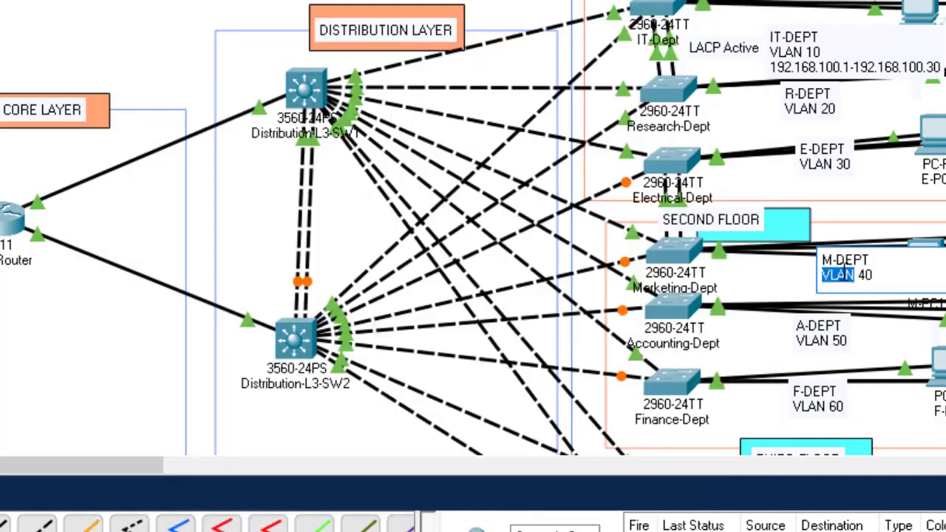
{"action": "left_click", "coordinate": [881, 285]}
{"action": "key", "text": "Return"}
{"action": "key", "text": "ctrl+v"}
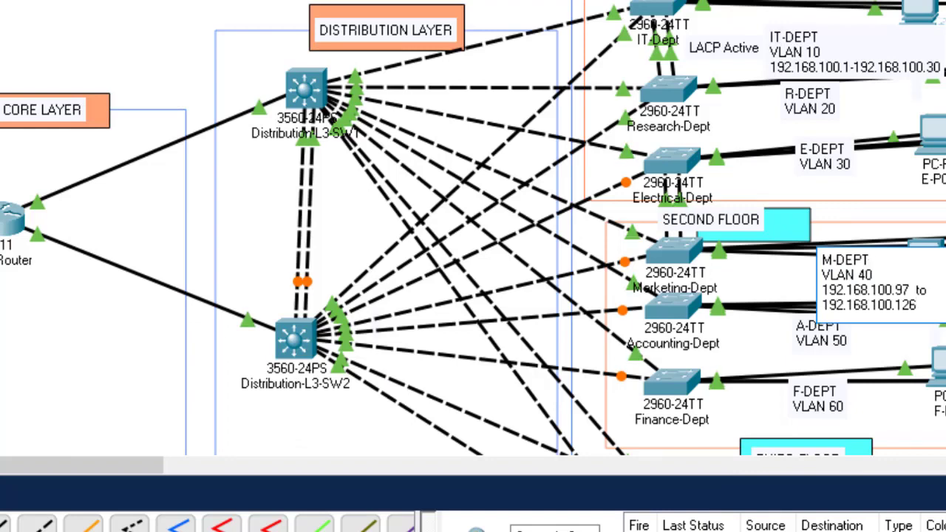
{"action": "left_click", "coordinate": [116, 34]}
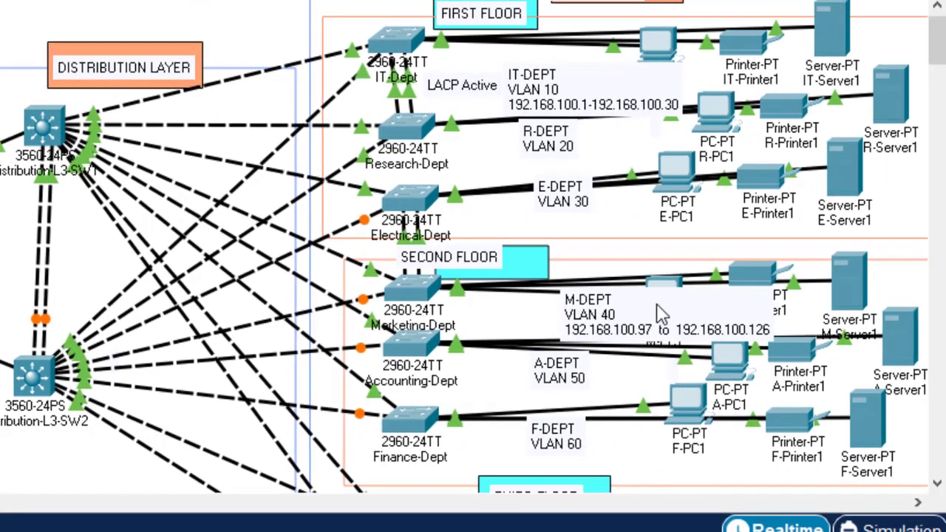
{"action": "left_click_drag", "start_coordinate": [661, 314], "coordinate": [573, 313]}
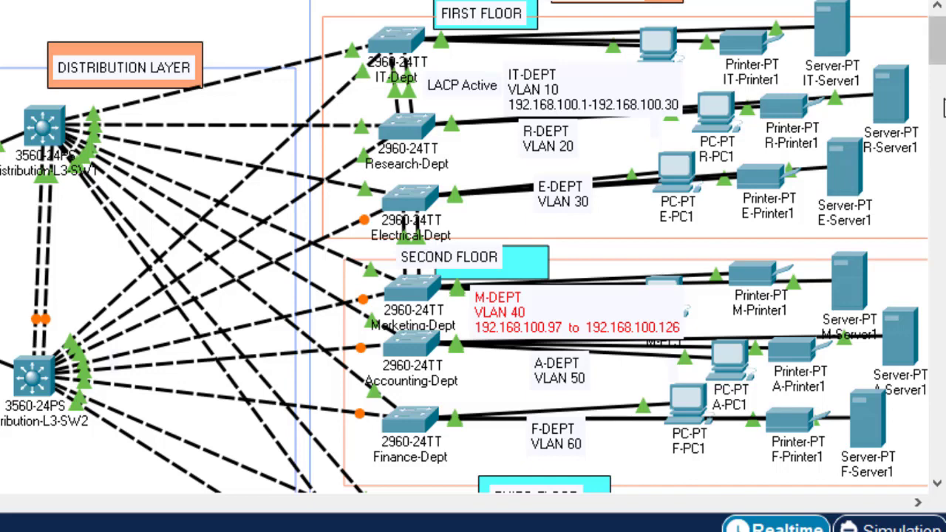
{"action": "left_click_drag", "start_coordinate": [939, 54], "coordinate": [942, 63]}
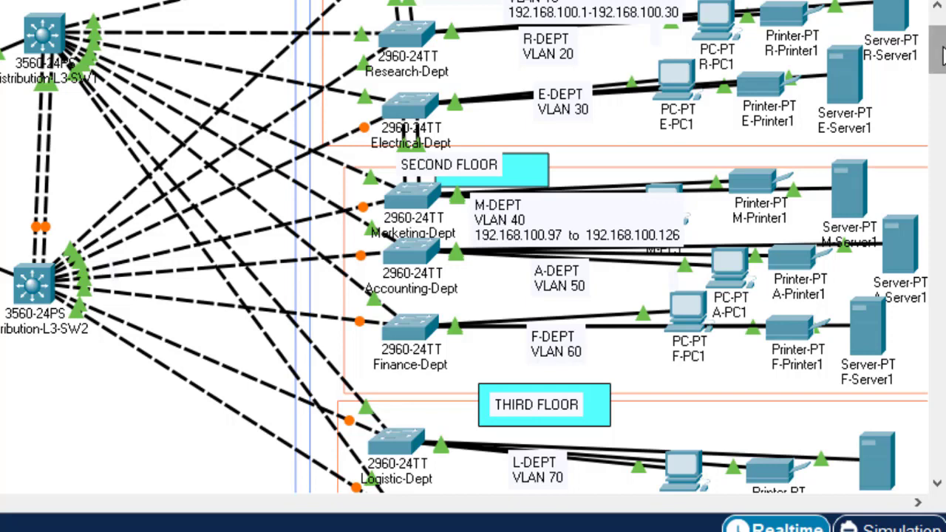
{"action": "scroll", "coordinate": [940, 51], "scroll_direction": "up", "scroll_amount": 1}
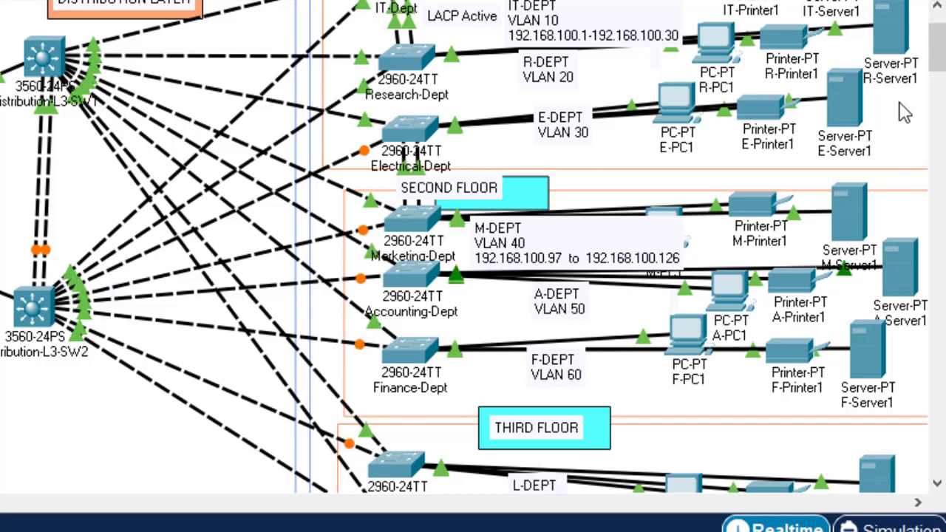
{"action": "left_click", "coordinate": [591, 531]}
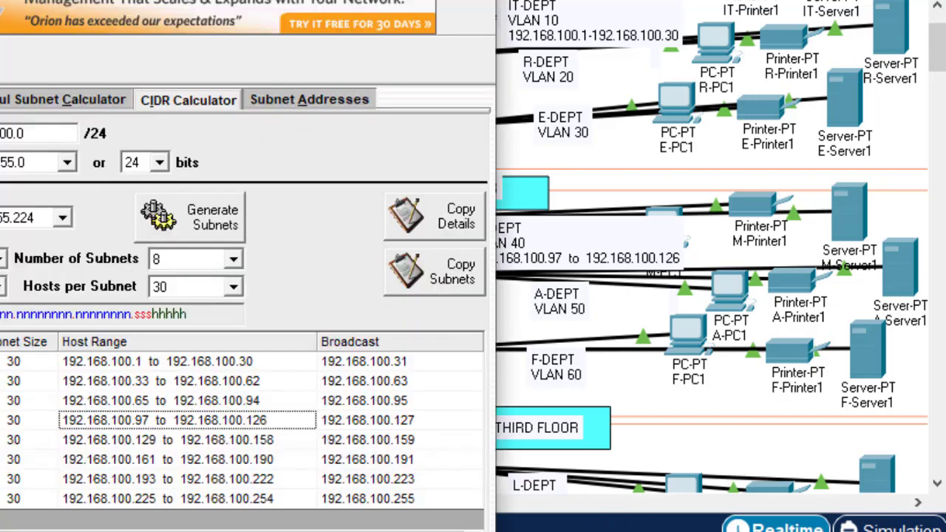
{"action": "key", "text": "alt+Tab"}
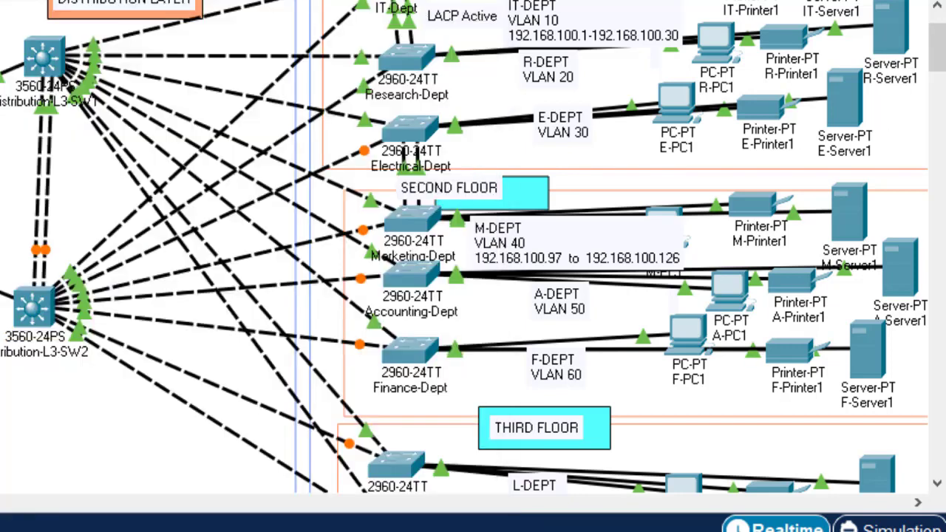
- Open the IT department PC's IP configuration and assign it static IPv4 address 192.168.100.2 with subnet mask 255.255.255.0
{"action": "scroll", "coordinate": [569, 171], "scroll_direction": "up", "scroll_amount": 3}
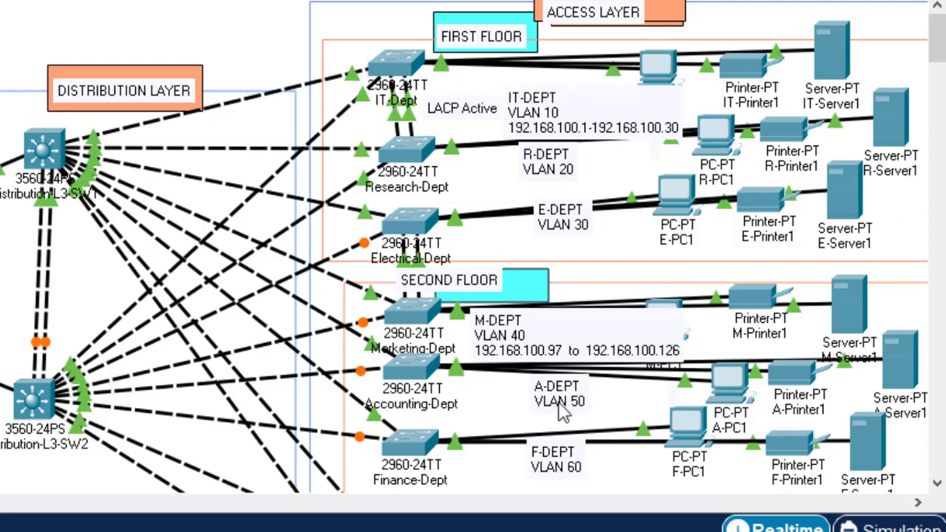
{"action": "mouse_move", "coordinate": [647, 391]}
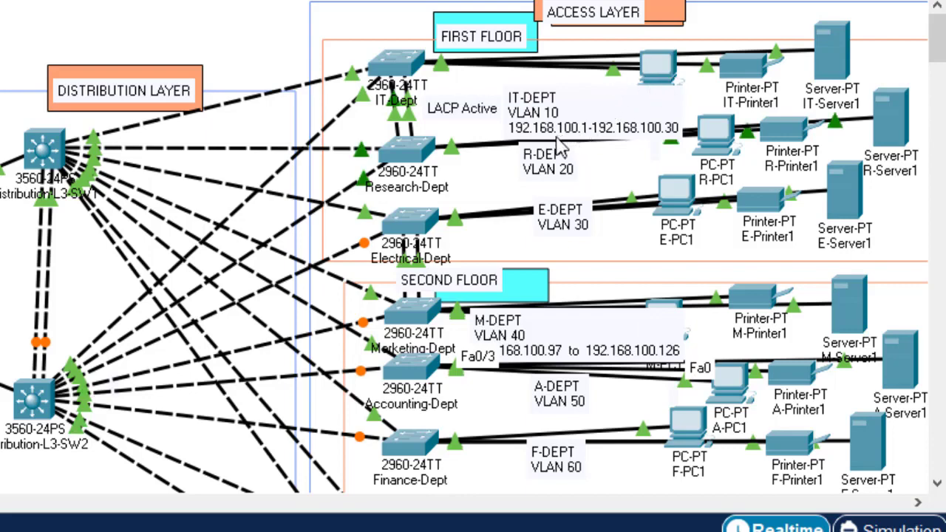
{"action": "left_click", "coordinate": [656, 56]}
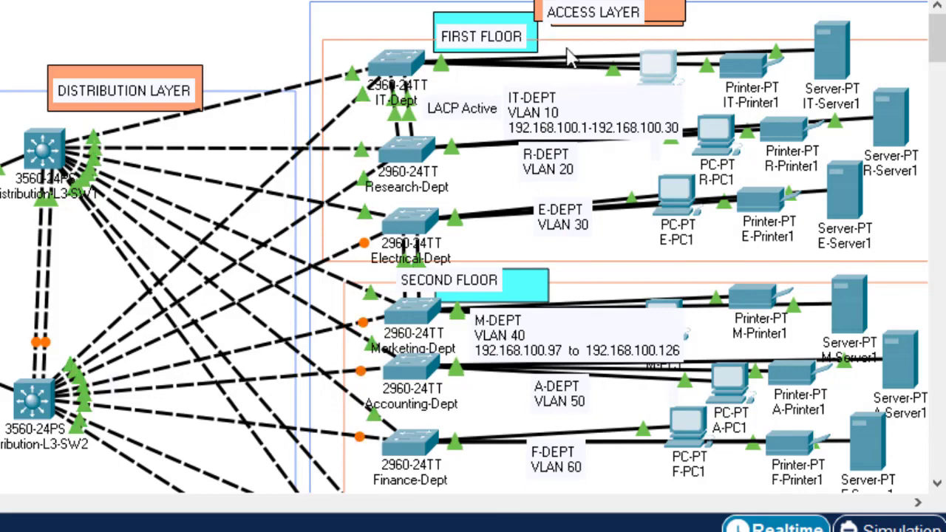
{"action": "left_click", "coordinate": [653, 74]}
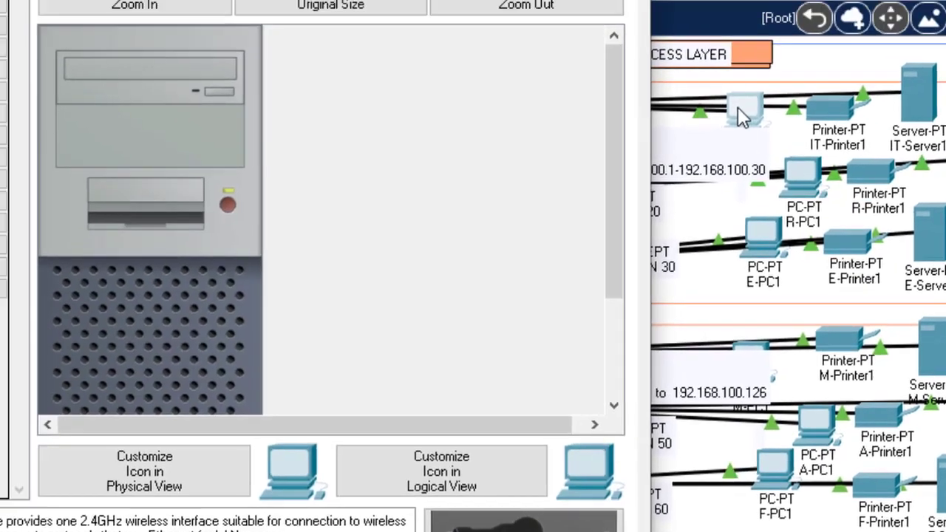
{"action": "left_click", "coordinate": [169, 14]}
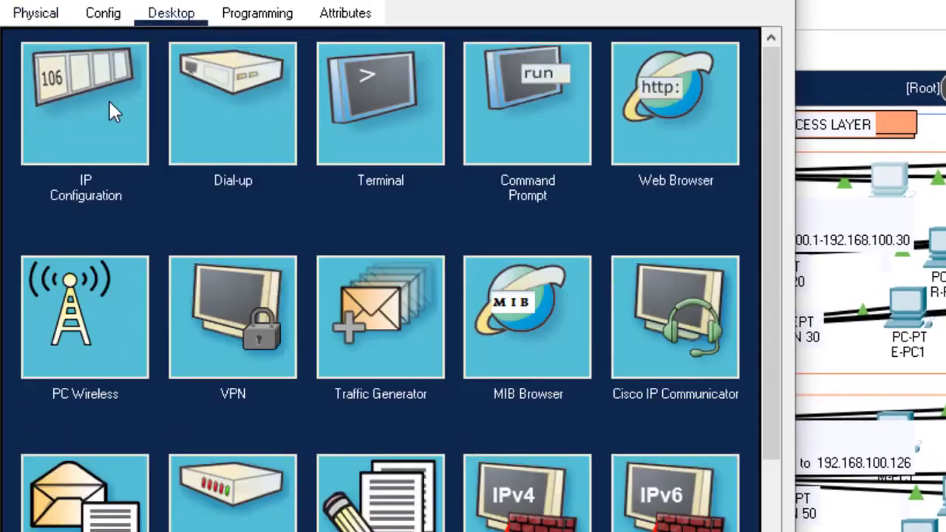
{"action": "left_click", "coordinate": [109, 108]}
{"action": "left_click", "coordinate": [306, 175]}
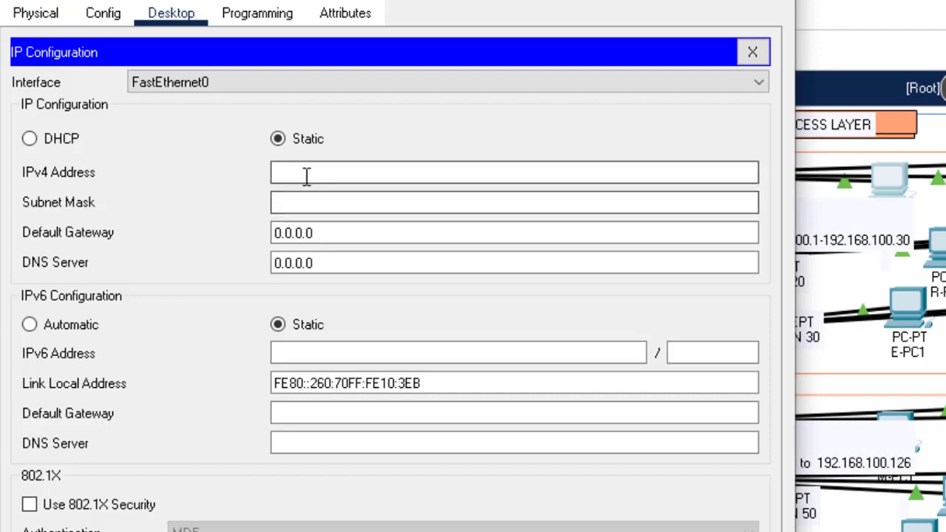
{"action": "key", "text": "ctrl+v"}
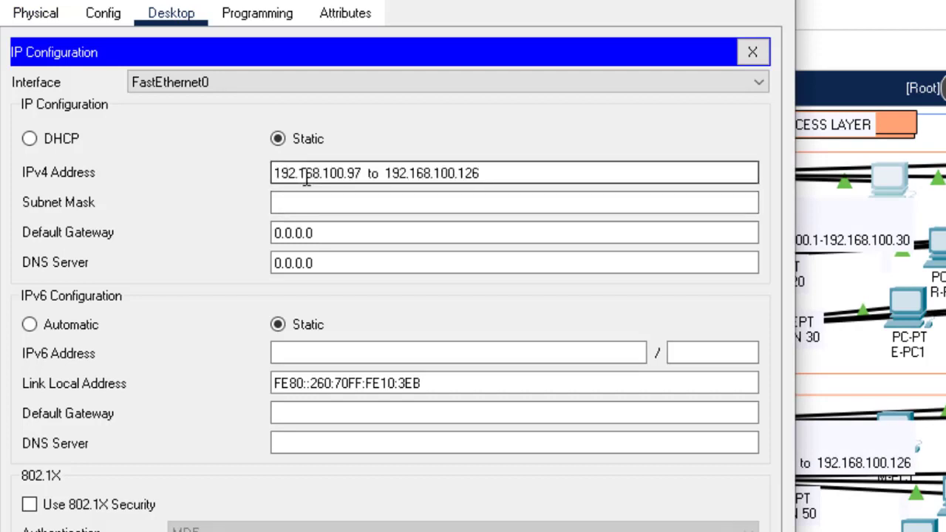
{"action": "key", "text": "BackSpace"}
{"action": "key", "text": "BackSpace"}
{"action": "key", "text": "BackSpace"}
{"action": "key", "text": "BackSpace"}
{"action": "key", "text": "BackSpace"}
{"action": "key", "text": "BackSpace"}
{"action": "key", "text": "BackSpace"}
{"action": "key", "text": "BackSpace"}
{"action": "key", "text": "BackSpace"}
{"action": "key", "text": "BackSpace"}
{"action": "key", "text": "BackSpace"}
{"action": "key", "text": "BackSpace"}
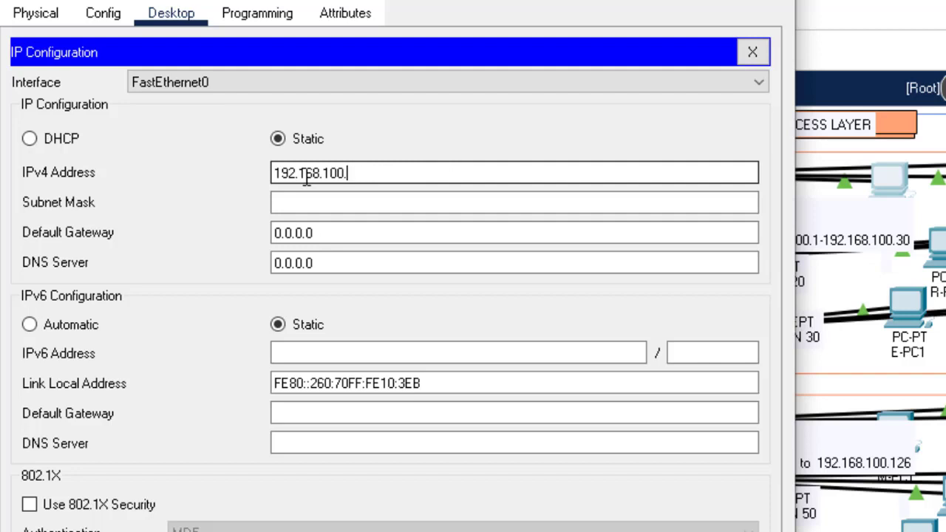
{"action": "left_click", "coordinate": [311, 201]}
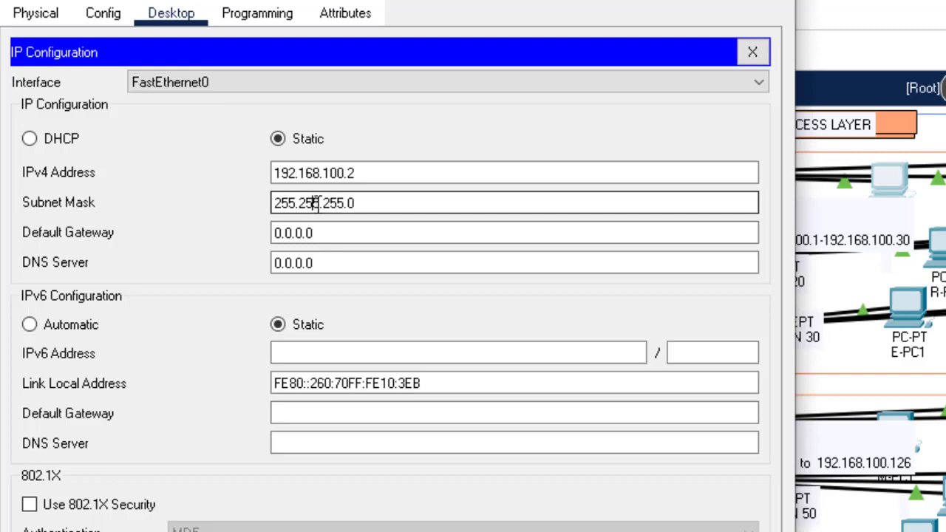
- Set the IT department PC's default gateway to 192.168.100.1 and close the device window
{"action": "left_click", "coordinate": [330, 233]}
{"action": "key", "text": "ctrl+a"}
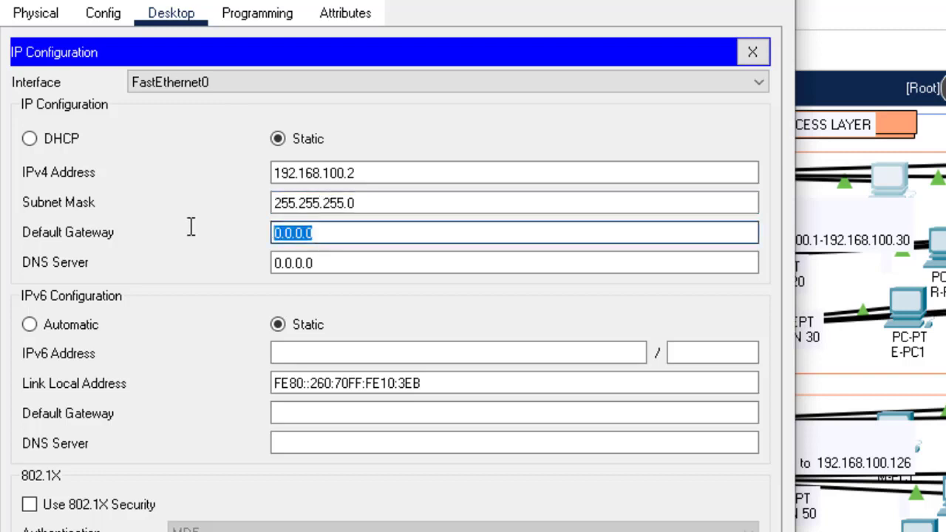
{"action": "key", "text": "ctrl+v"}
{"action": "key", "text": "BackSpace"}
{"action": "key", "text": "BackSpace"}
{"action": "key", "text": "BackSpace"}
{"action": "key", "text": "BackSpace"}
{"action": "key", "text": "BackSpace"}
{"action": "key", "text": "BackSpace"}
{"action": "key", "text": "BackSpace"}
{"action": "key", "text": "BackSpace"}
{"action": "key", "text": "BackSpace"}
{"action": "key", "text": "BackSpace"}
{"action": "key", "text": "BackSpace"}
{"action": "key", "text": "BackSpace"}
{"action": "key", "text": "BackSpace"}
{"action": "key", "text": "BackSpace"}
{"action": "key", "text": "BackSpace"}
{"action": "key", "text": "BackSpace"}
{"action": "key", "text": "BackSpace"}
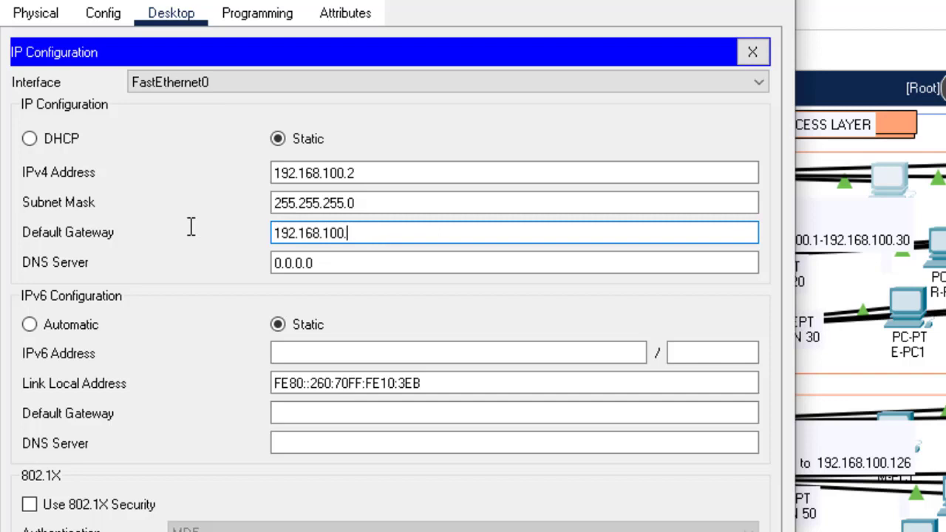
{"action": "type", "text": "1"}
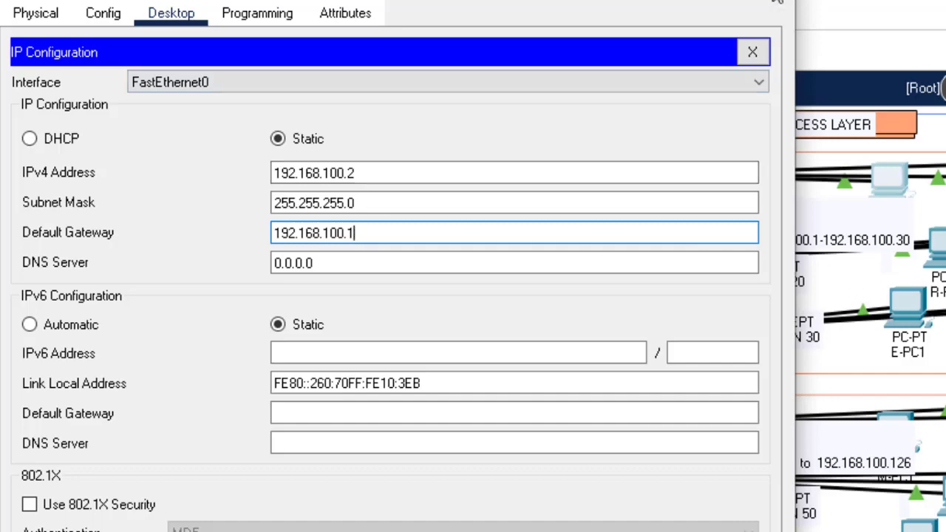
{"action": "left_click", "coordinate": [782, 2]}
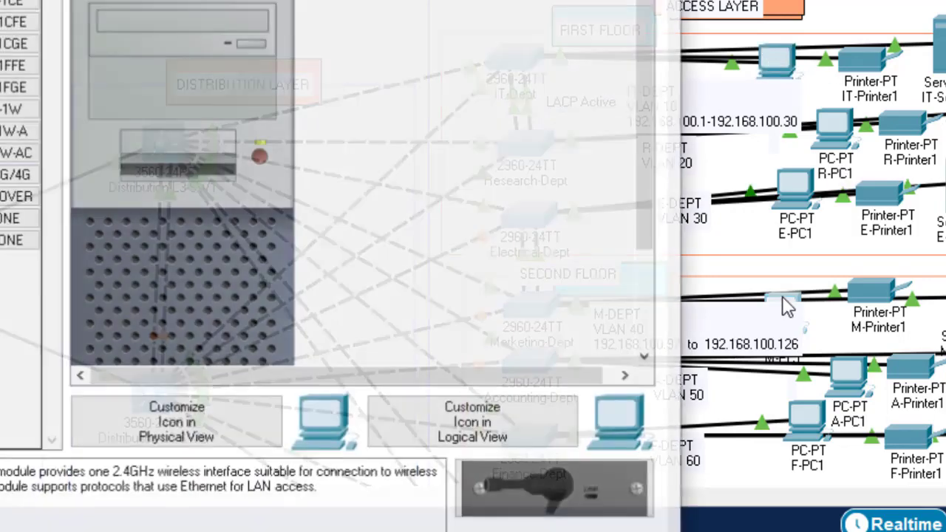
- Open the IP configuration of the Marketing department's PC, M-PC1
{"action": "left_click", "coordinate": [782, 304]}
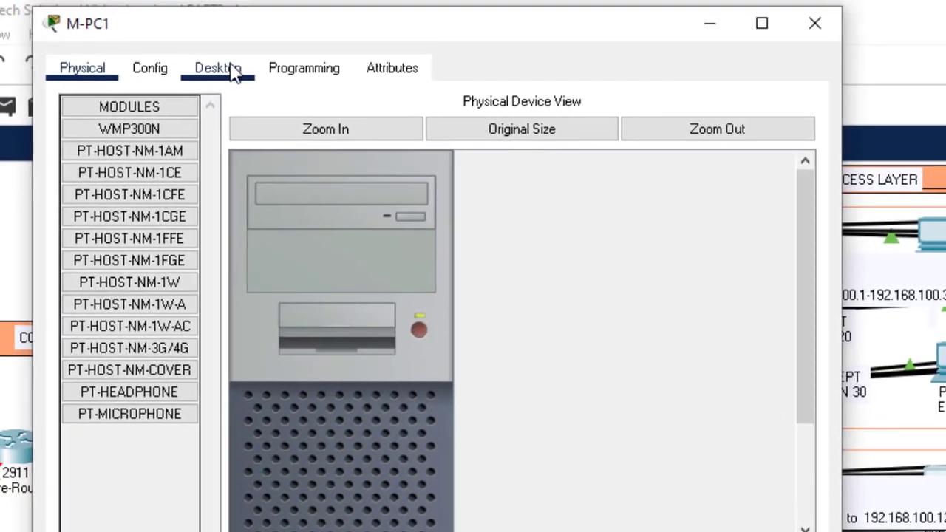
{"action": "left_click", "coordinate": [220, 71]}
{"action": "left_click", "coordinate": [101, 168]}
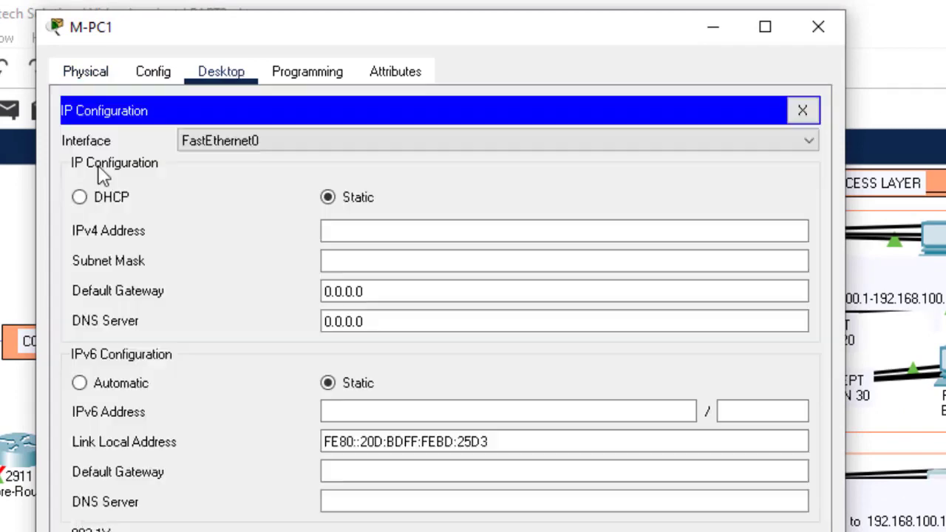
{"action": "left_click", "coordinate": [365, 225]}
{"action": "key", "text": "ctrl+v"}
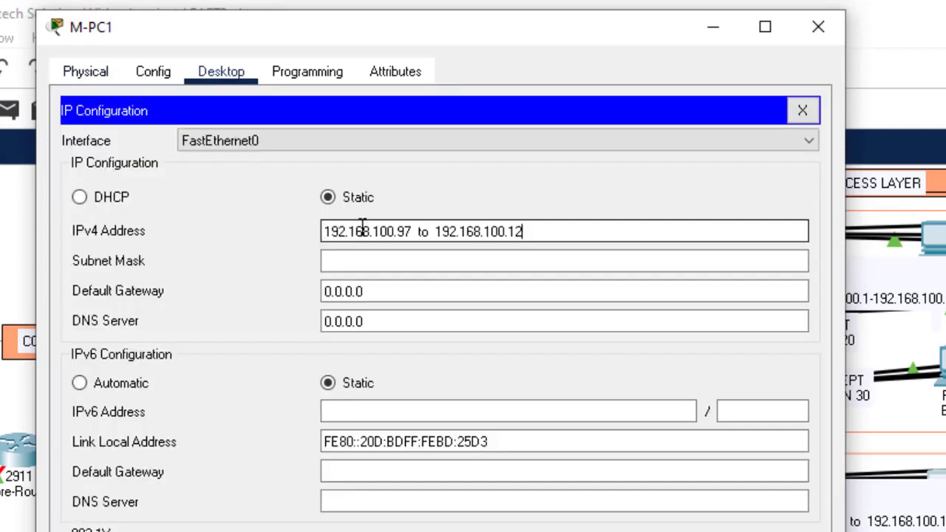
{"action": "key", "text": "BackSpace"}
{"action": "key", "text": "BackSpace"}
{"action": "key", "text": "BackSpace"}
{"action": "key", "text": "BackSpace"}
{"action": "key", "text": "BackSpace"}
{"action": "key", "text": "BackSpace"}
{"action": "key", "text": "BackSpace"}
{"action": "key", "text": "BackSpace"}
{"action": "key", "text": "BackSpace"}
{"action": "key", "text": "BackSpace"}
{"action": "key", "text": "BackSpace"}
{"action": "key", "text": "BackSpace"}
{"action": "key", "text": "BackSpace"}
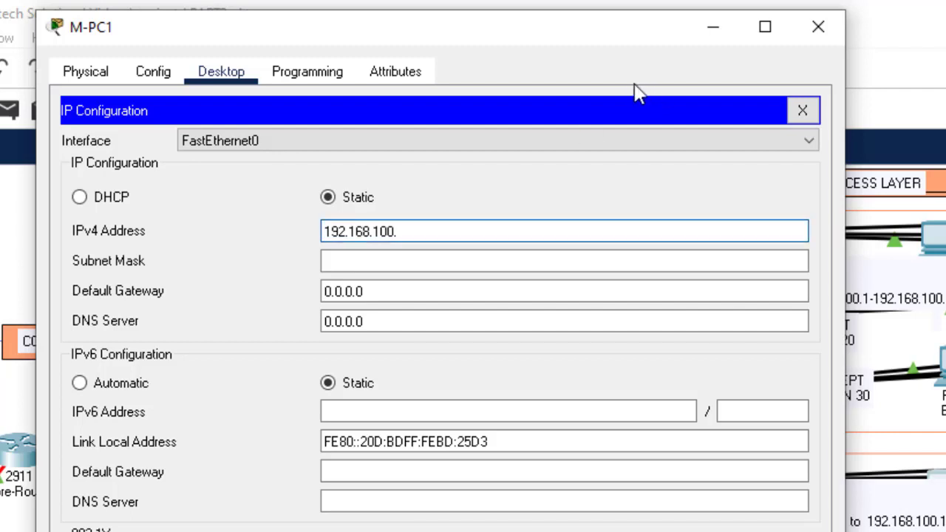
{"action": "key", "text": "Tab"}
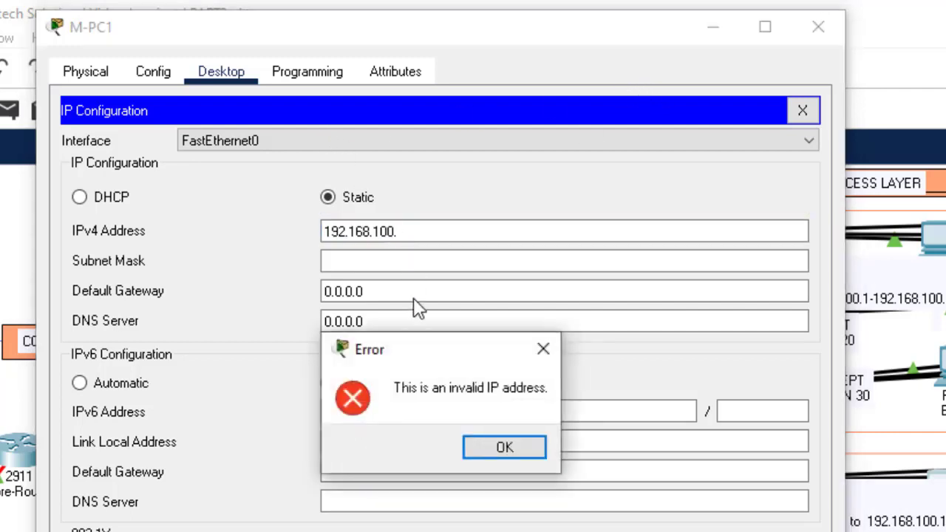
{"action": "left_click", "coordinate": [504, 445]}
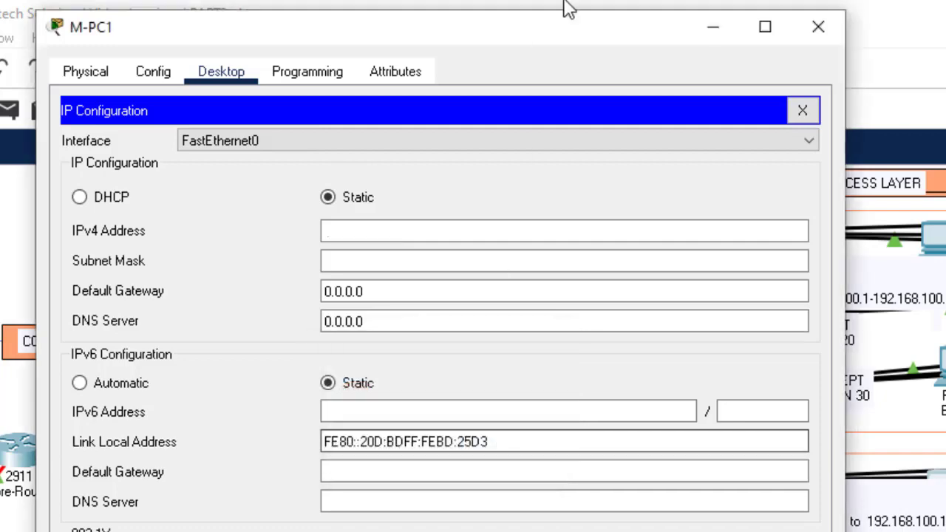
- Assign M-PC1 the static IPv4 address 192.168.100.98 with subnet mask 255.255.255.0
{"action": "left_click_drag", "start_coordinate": [575, 37], "coordinate": [474, 46]}
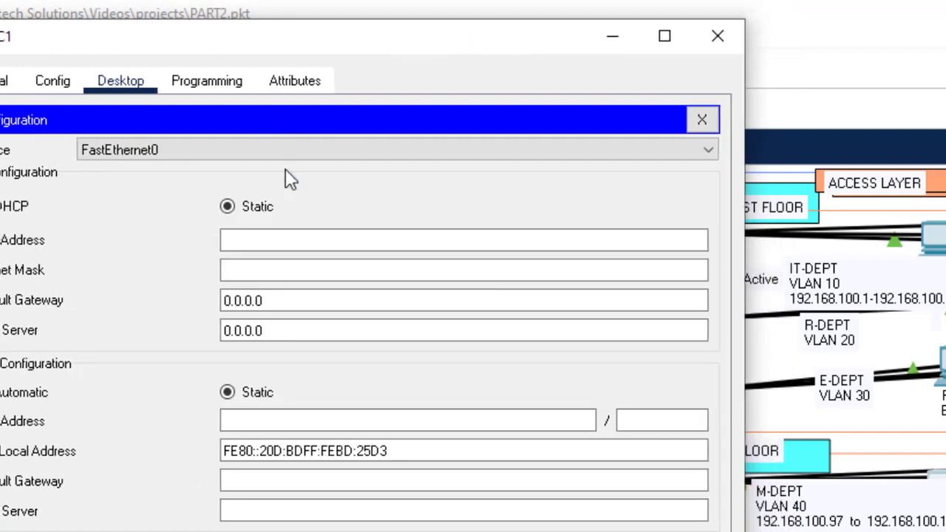
{"action": "left_click", "coordinate": [250, 247]}
{"action": "type", "text": "192.168.100.97  to  192.168.100.126"}
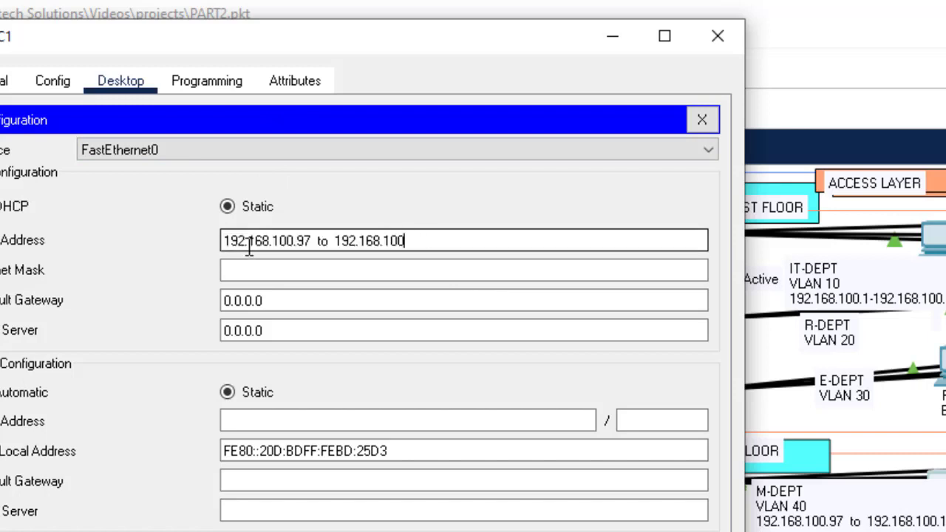
{"action": "key", "text": "BackSpace"}
{"action": "key", "text": "BackSpace"}
{"action": "key", "text": "BackSpace"}
{"action": "key", "text": "BackSpace"}
{"action": "key", "text": "BackSpace"}
{"action": "key", "text": "BackSpace"}
{"action": "key", "text": "BackSpace"}
{"action": "key", "text": "BackSpace"}
{"action": "key", "text": "BackSpace"}
{"action": "key", "text": "BackSpace"}
{"action": "key", "text": "BackSpace"}
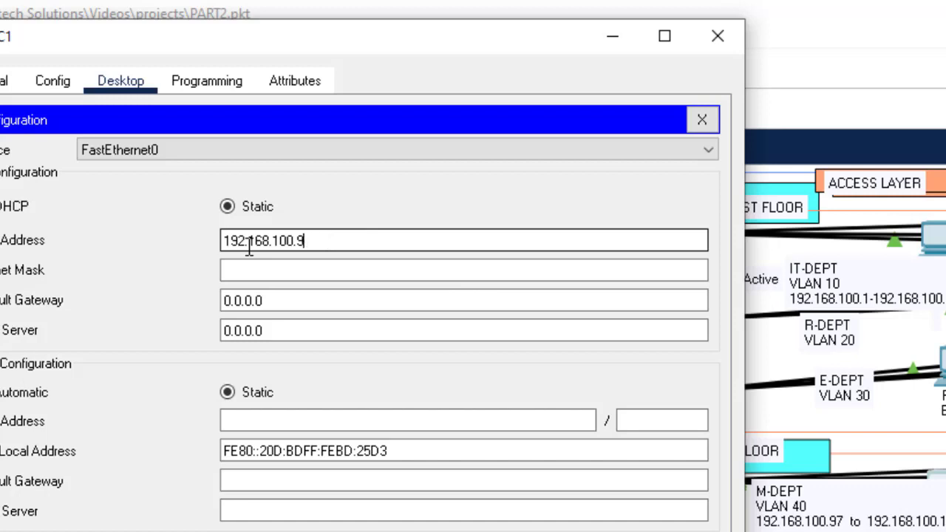
{"action": "left_click", "coordinate": [234, 262]}
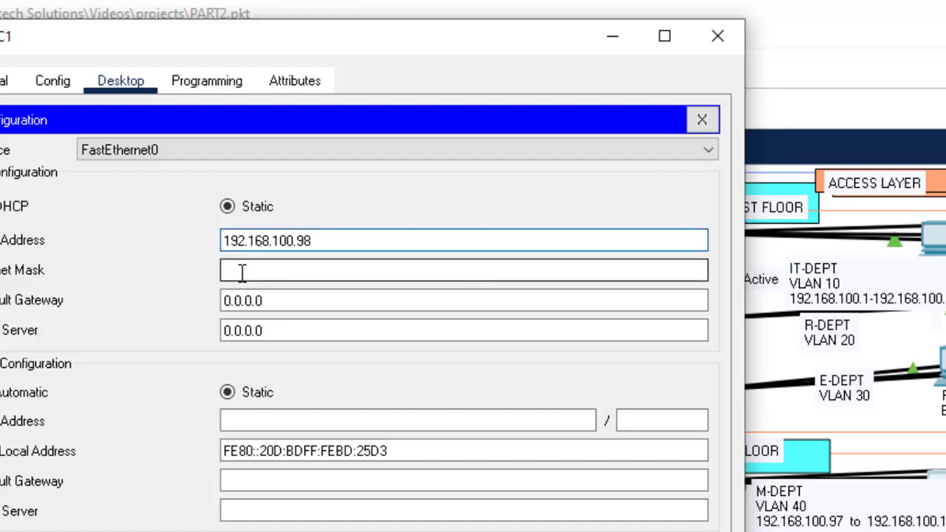
- Set M-PC1's IPv4 default gateway to 192.168.100.1 and close its device window
{"action": "left_click", "coordinate": [265, 300]}
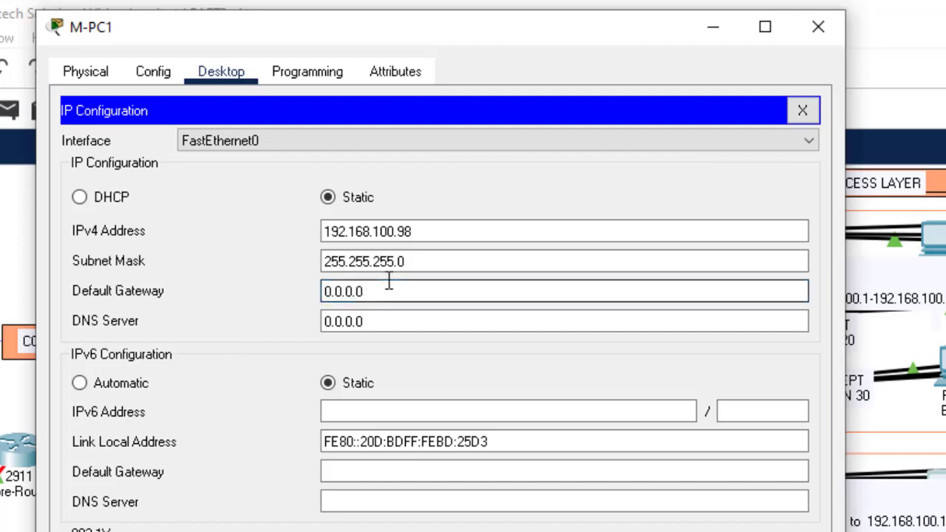
{"action": "type", "text": "192.168.100.97 to 192.168.100.126"}
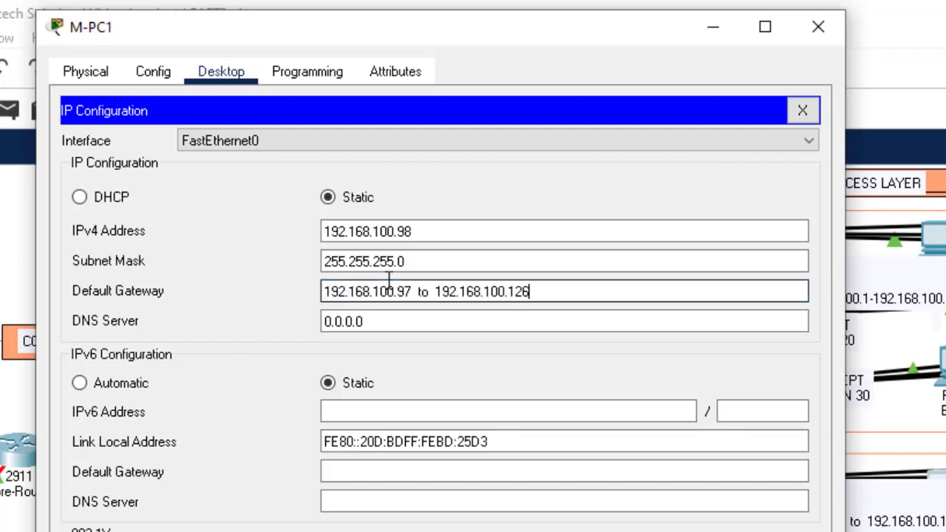
{"action": "key", "text": "BackSpace"}
{"action": "key", "text": "BackSpace"}
{"action": "key", "text": "BackSpace"}
{"action": "key", "text": "BackSpace"}
{"action": "key", "text": "BackSpace"}
{"action": "key", "text": "BackSpace"}
{"action": "key", "text": "BackSpace"}
{"action": "key", "text": "BackSpace"}
{"action": "key", "text": "BackSpace"}
{"action": "key", "text": "BackSpace"}
{"action": "key", "text": "BackSpace"}
{"action": "key", "text": "BackSpace"}
{"action": "key", "text": "BackSpace"}
{"action": "key", "text": "BackSpace"}
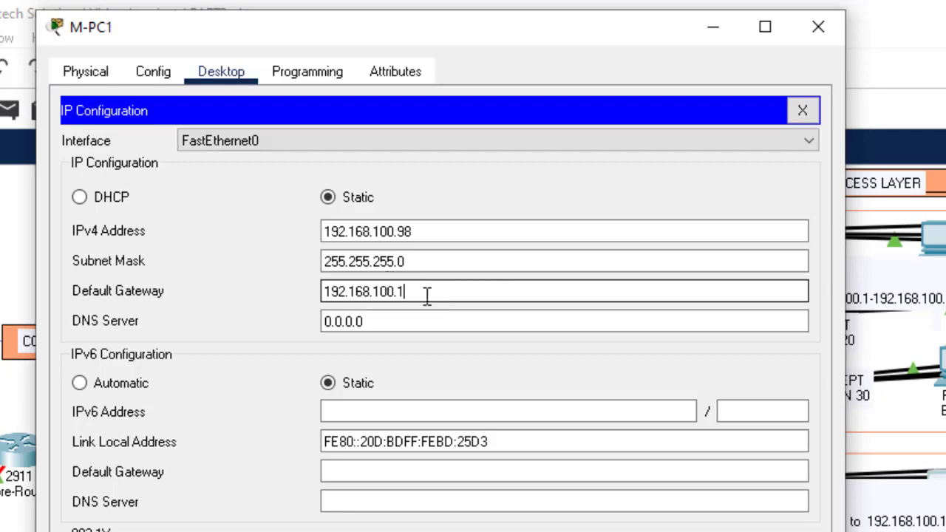
{"action": "left_click", "coordinate": [835, 34]}
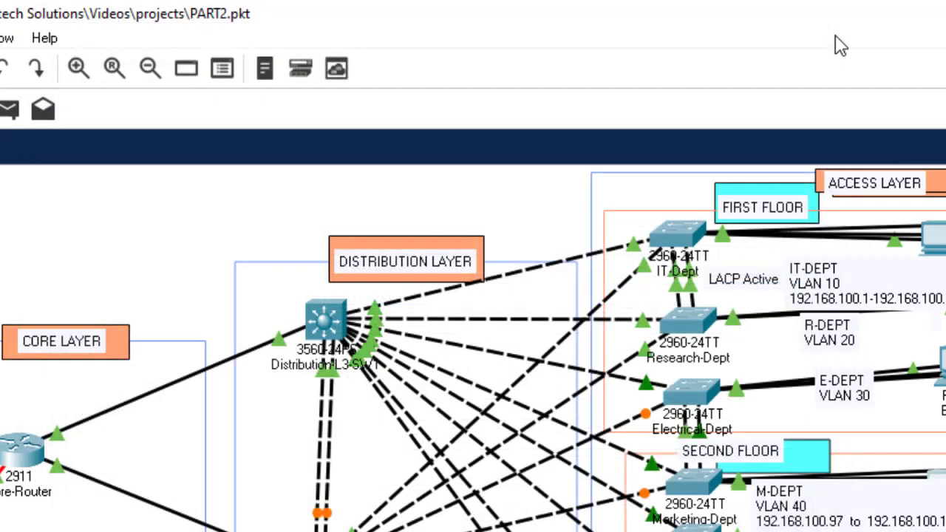
- Open the IP configuration of the Store department's PC, S-PC1
{"action": "scroll", "coordinate": [473, 348], "scroll_direction": "down", "scroll_amount": 6}
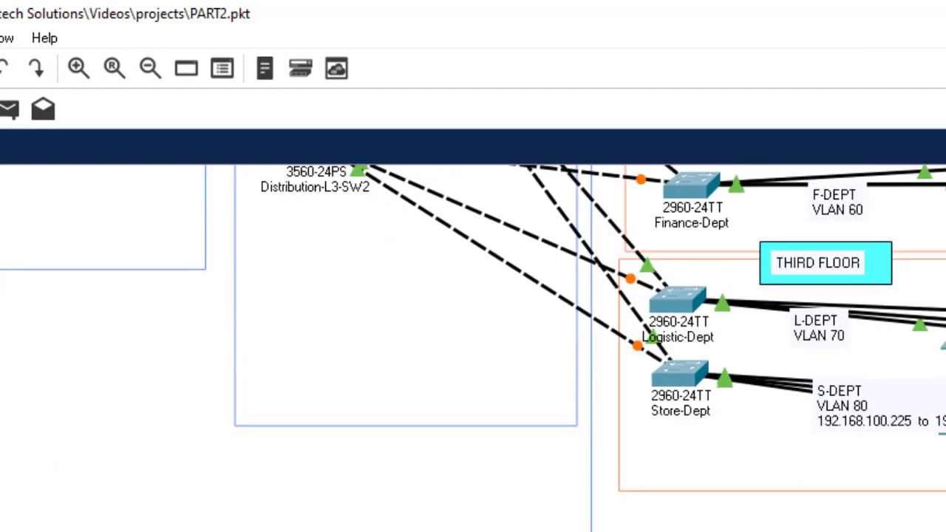
{"action": "scroll", "coordinate": [473, 348], "scroll_direction": "up", "scroll_amount": 3}
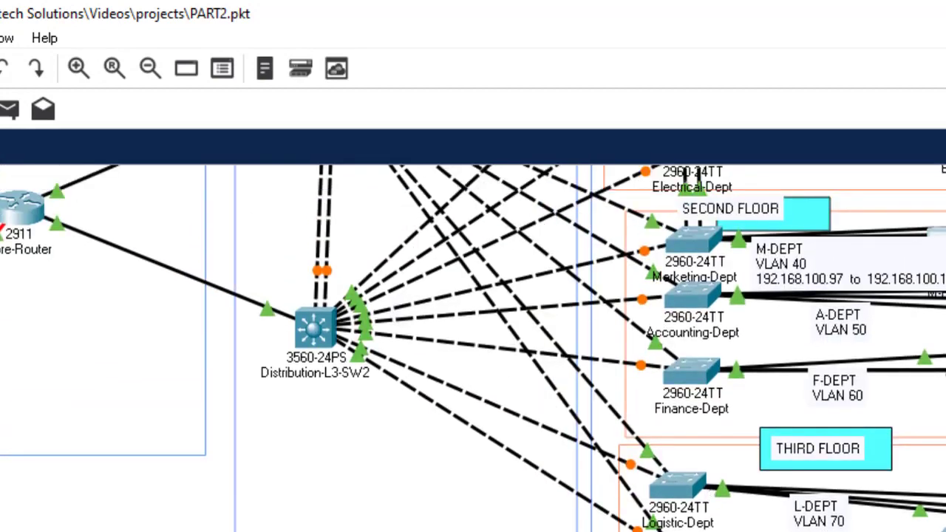
{"action": "left_click", "coordinate": [831, 528]}
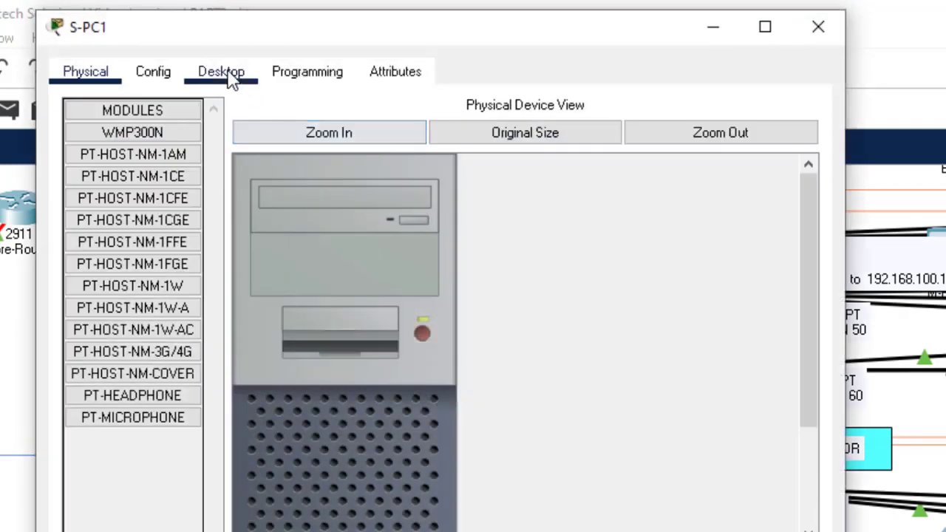
{"action": "left_click", "coordinate": [221, 72]}
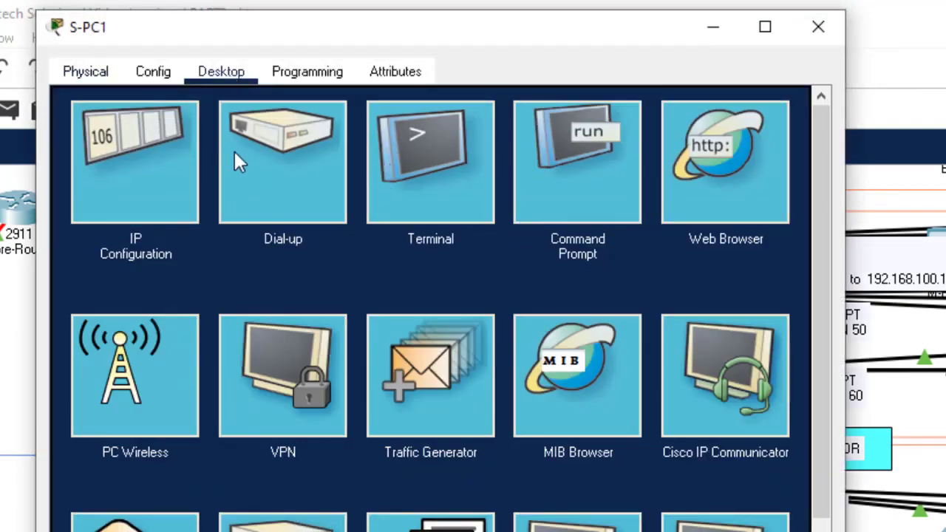
{"action": "left_click", "coordinate": [138, 170]}
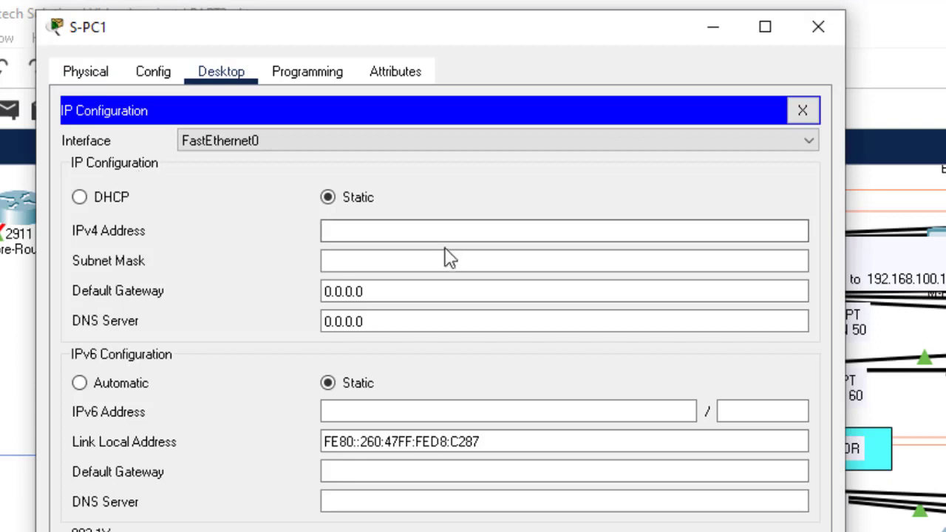
{"action": "left_click", "coordinate": [406, 237]}
{"action": "type", "text": "192.168.100.97 to 192.168.100.126"}
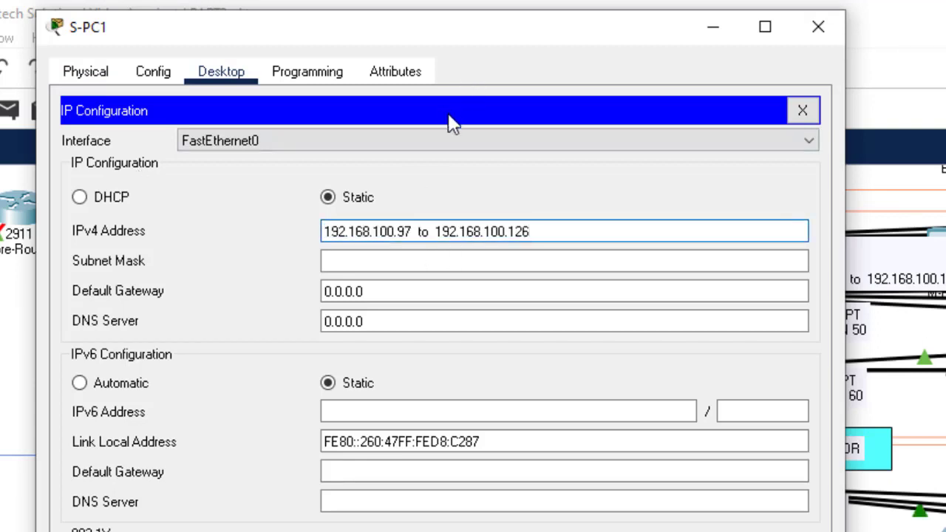
{"action": "key", "text": "Return"}
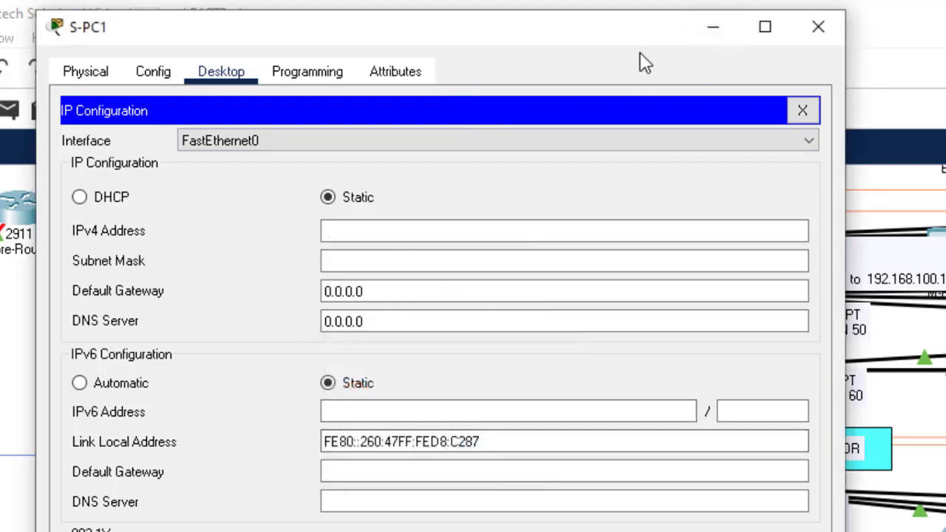
- Assign S-PC1 the static IPv4 address 192.168.100.226 with subnet mask 255.255.255.0
{"action": "left_click_drag", "start_coordinate": [633, 43], "coordinate": [530, 66]}
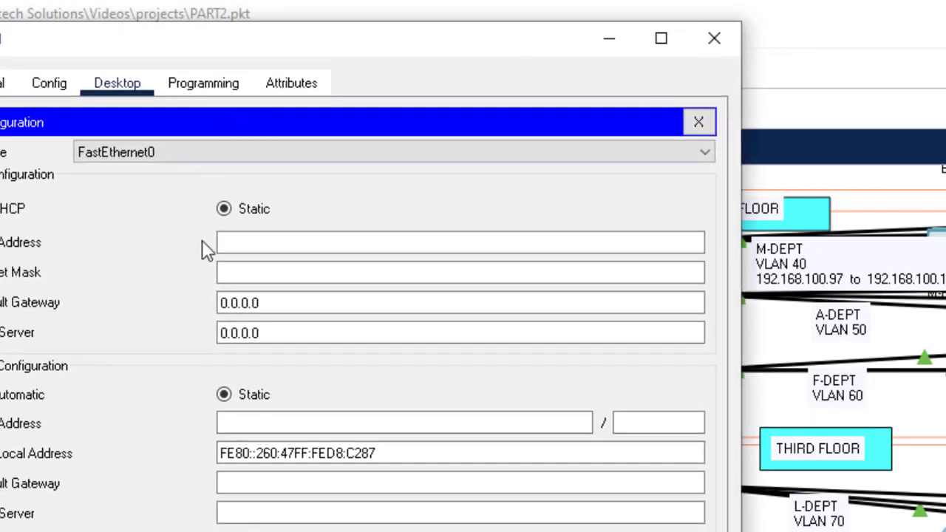
{"action": "left_click", "coordinate": [260, 251]}
{"action": "type", "text": "192.168.100.97 to 192.168.100.126"}
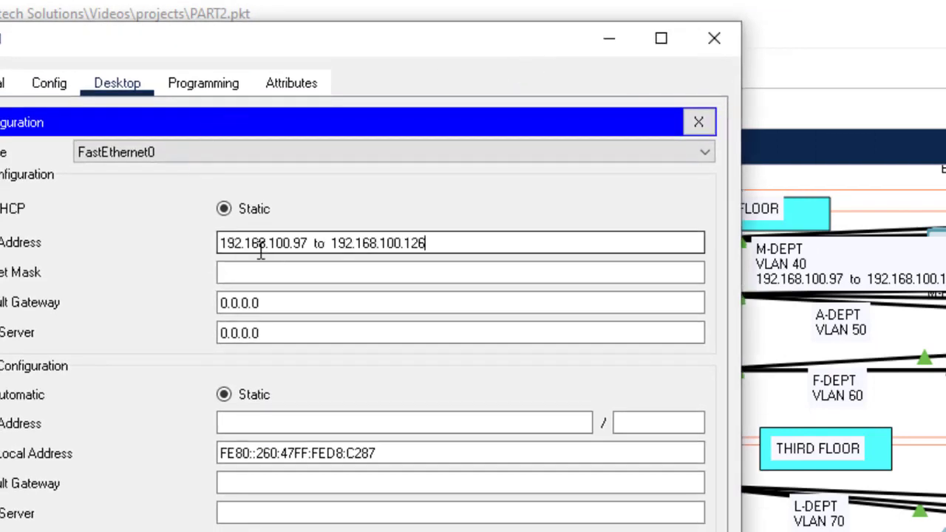
{"action": "key", "text": "BackSpace"}
{"action": "key", "text": "BackSpace"}
{"action": "key", "text": "BackSpace"}
{"action": "key", "text": "BackSpace"}
{"action": "key", "text": "BackSpace"}
{"action": "key", "text": "BackSpace"}
{"action": "key", "text": "BackSpace"}
{"action": "key", "text": "BackSpace"}
{"action": "key", "text": "BackSpace"}
{"action": "key", "text": "BackSpace"}
{"action": "key", "text": "BackSpace"}
{"action": "key", "text": "BackSpace"}
{"action": "key", "text": "BackSpace"}
{"action": "key", "text": "BackSpace"}
{"action": "key", "text": "BackSpace"}
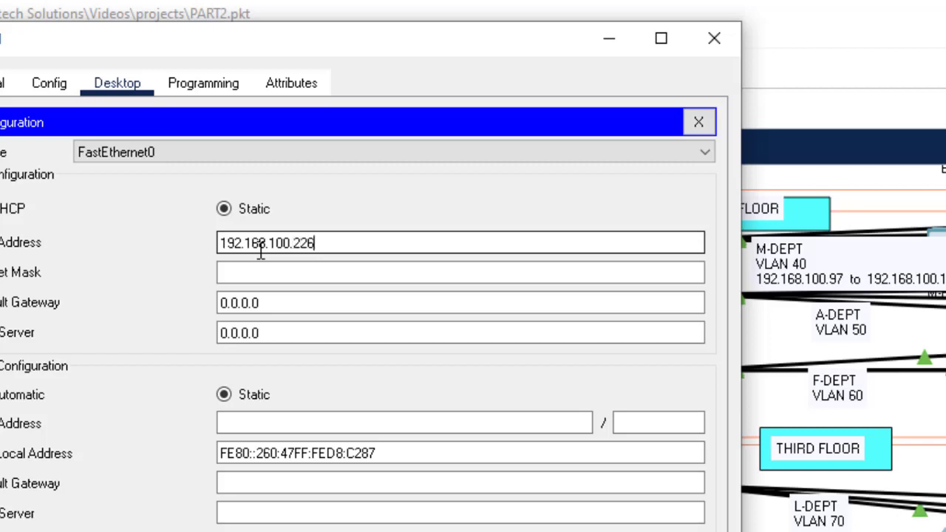
{"action": "left_click", "coordinate": [250, 281]}
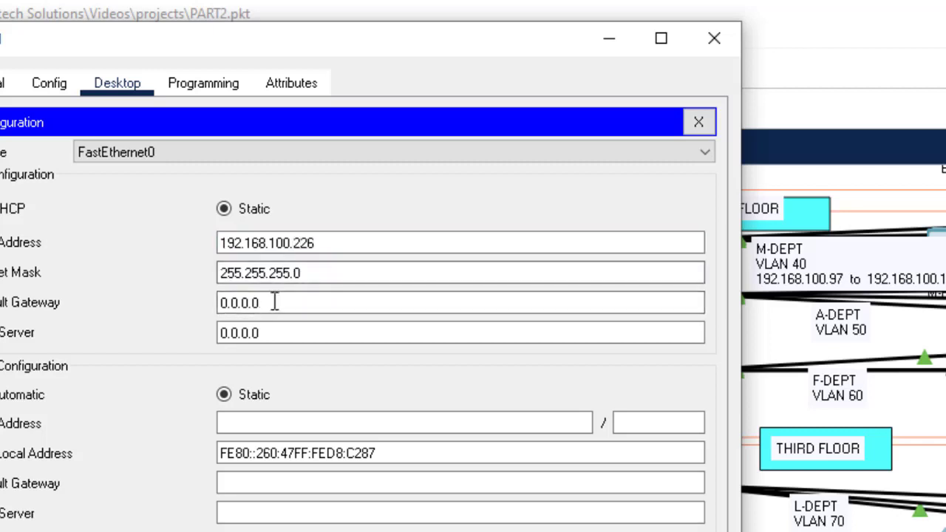
- Set S-PC1's IPv4 default gateway to 192.168.100.1 and close its device window
{"action": "left_click", "coordinate": [275, 302]}
{"action": "left_click_drag", "start_coordinate": [275, 302], "coordinate": [220, 305]}
{"action": "type", "text": "192.168.100.97 to 192.168.100.126"}
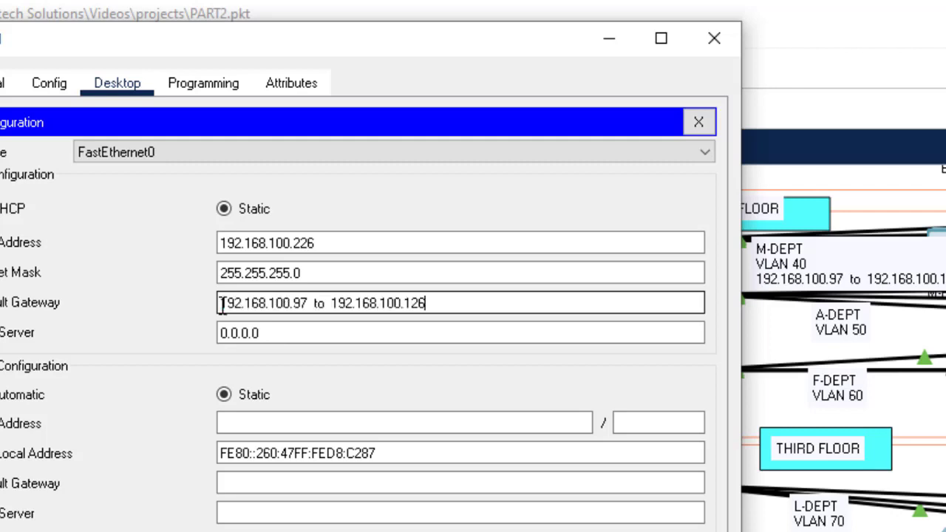
{"action": "key", "text": "BackSpace"}
{"action": "key", "text": "BackSpace"}
{"action": "key", "text": "BackSpace"}
{"action": "key", "text": "BackSpace"}
{"action": "key", "text": "BackSpace"}
{"action": "key", "text": "BackSpace"}
{"action": "key", "text": "BackSpace"}
{"action": "key", "text": "BackSpace"}
{"action": "key", "text": "BackSpace"}
{"action": "key", "text": "BackSpace"}
{"action": "key", "text": "BackSpace"}
{"action": "key", "text": "BackSpace"}
{"action": "key", "text": "BackSpace"}
{"action": "key", "text": "BackSpace"}
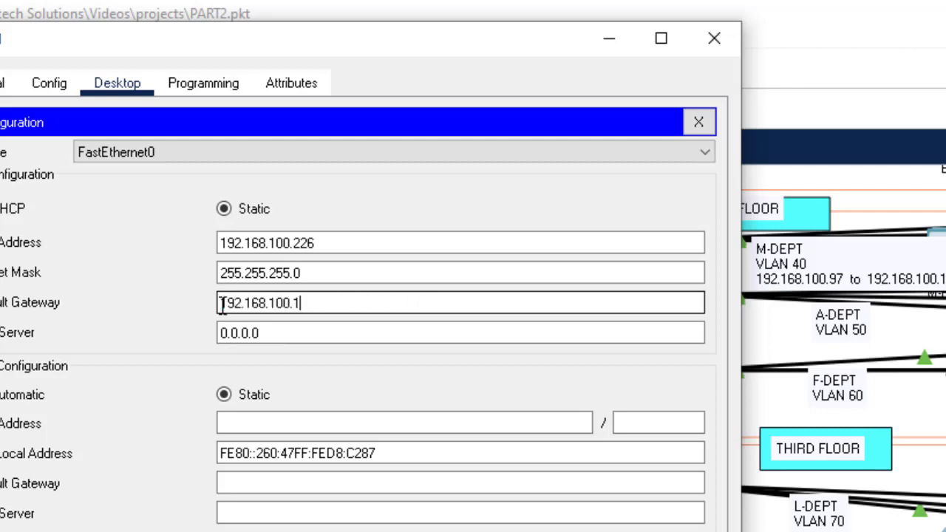
{"action": "left_click", "coordinate": [725, 41]}
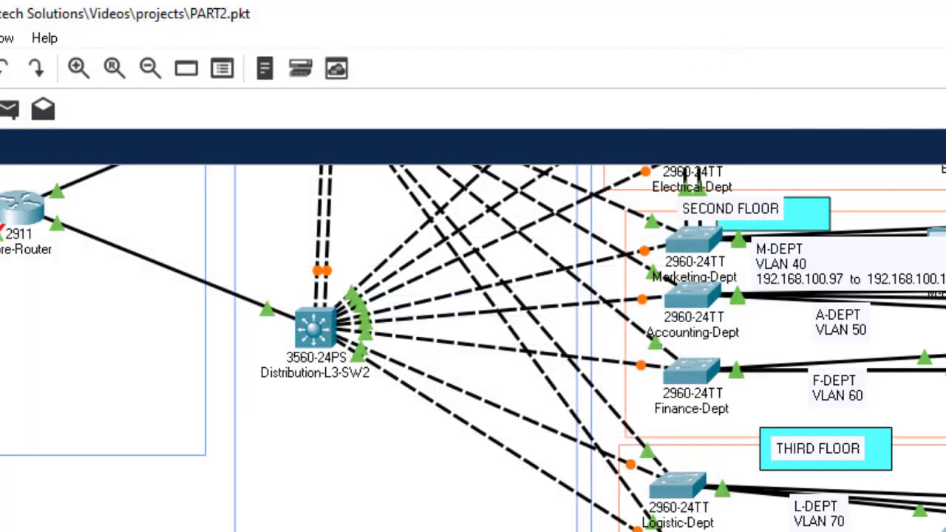
- Switch to the project requirements PDF and read on to the tasks on page 3
{"action": "key", "text": "alt+Tab"}
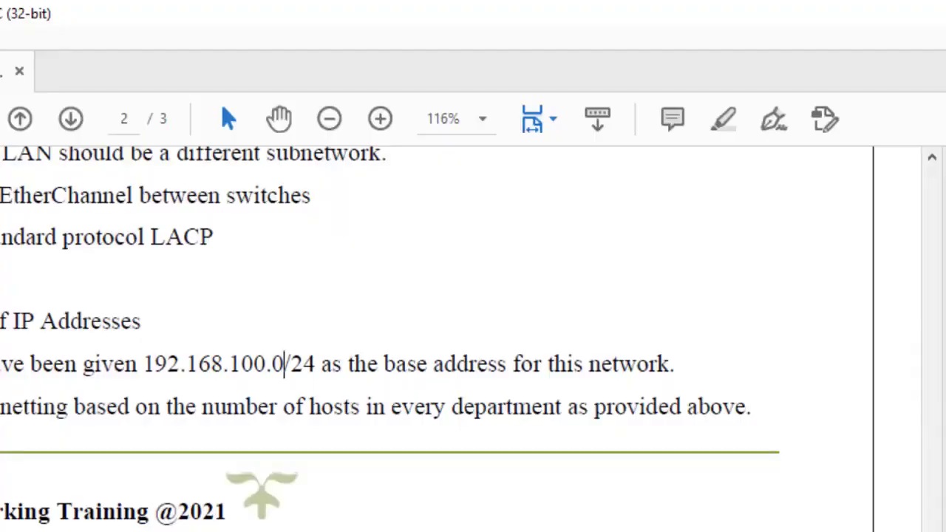
{"action": "scroll", "coordinate": [285, 364], "scroll_direction": "down", "scroll_amount": 6}
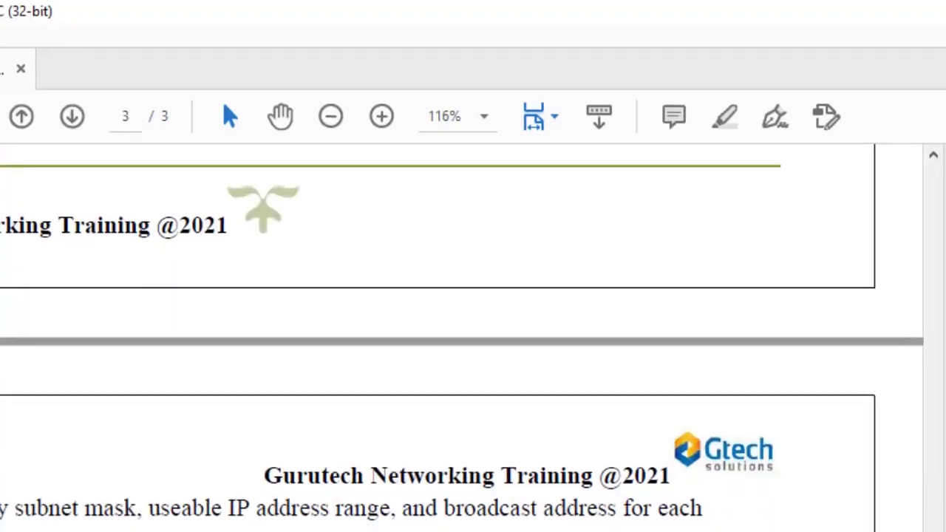
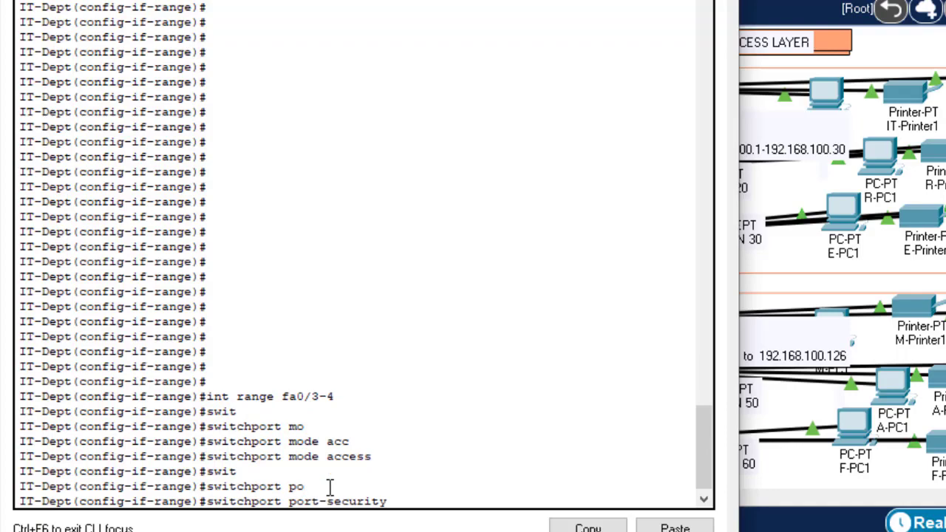
- Enable port security on the IT-Dept switch's fa0/3-4 ports, and switch to configuring the interface range fa0/3-5
{"action": "key", "text": "Return"}
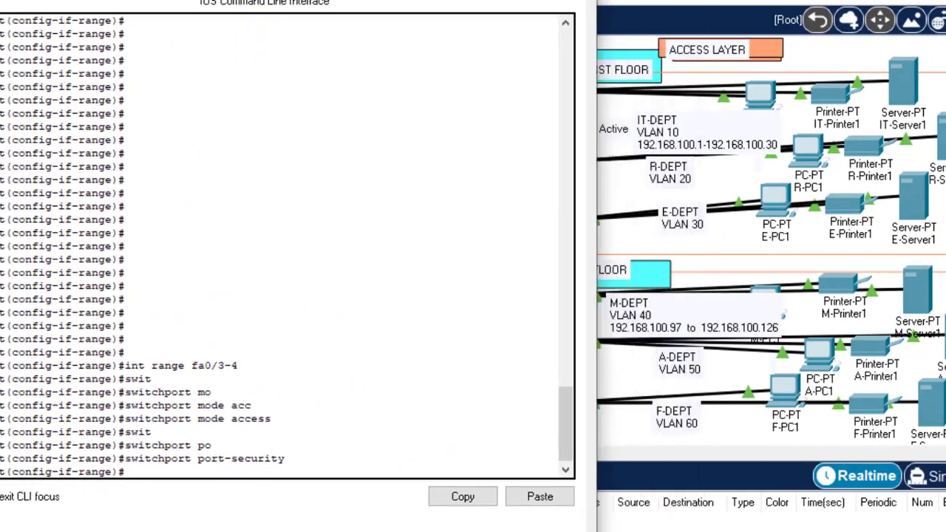
{"action": "left_click_drag", "start_coordinate": [296, 1], "coordinate": [200, 0]}
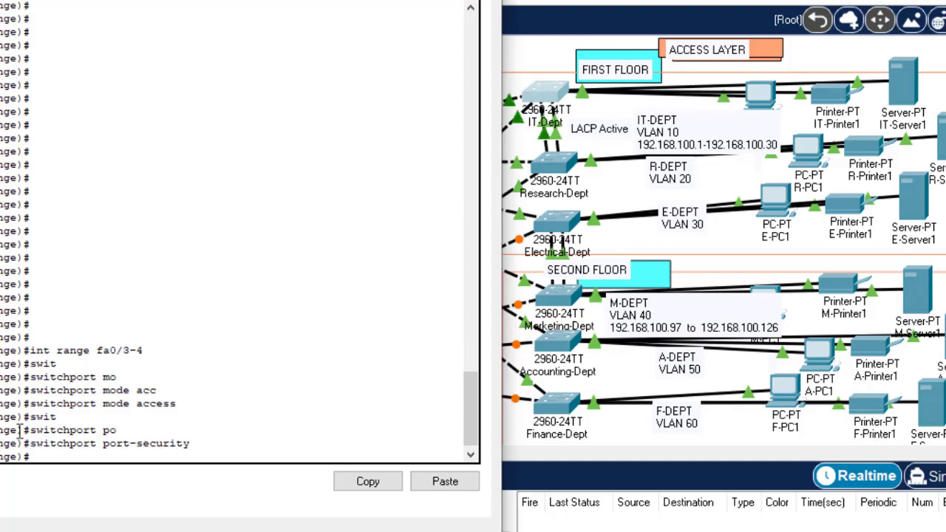
{"action": "key", "text": "Up"}
{"action": "key", "text": "Up"}
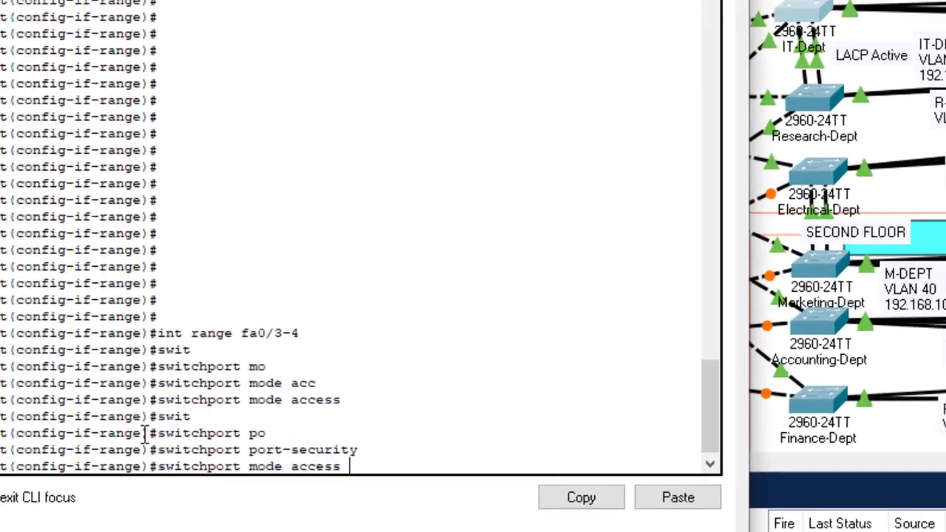
{"action": "key", "text": "Up"}
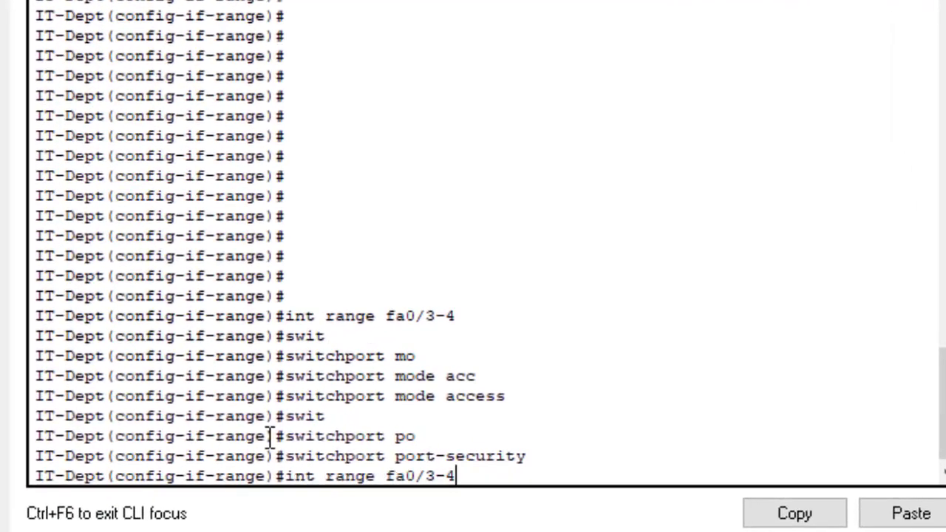
{"action": "key", "text": "BackSpace"}
{"action": "type", "text": "5"}
{"action": "key", "text": "Return"}
- Set the IT-Dept switch's fa0/3-5 ports to access mode and enable port security on them
{"action": "key", "text": "Up"}
{"action": "key", "text": "Up"}
{"action": "key", "text": "Up"}
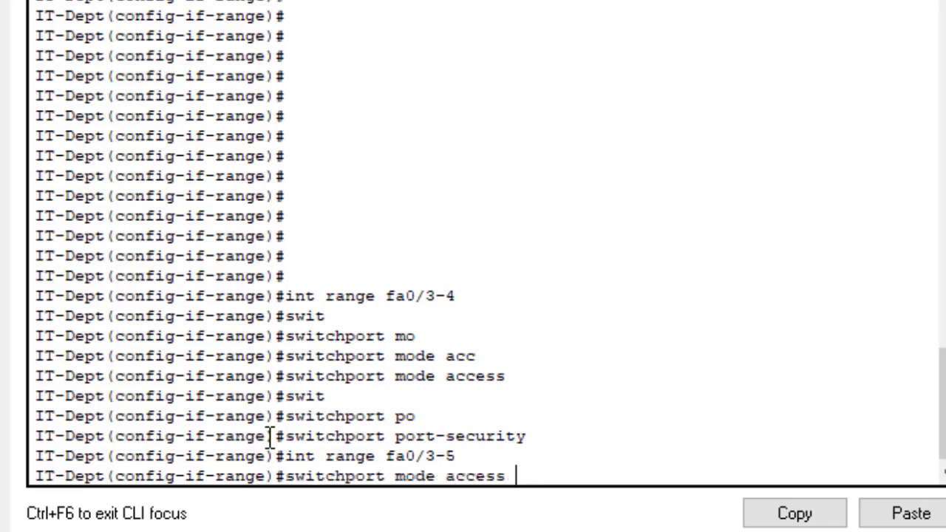
{"action": "key", "text": "Return"}
{"action": "key", "text": "Up"}
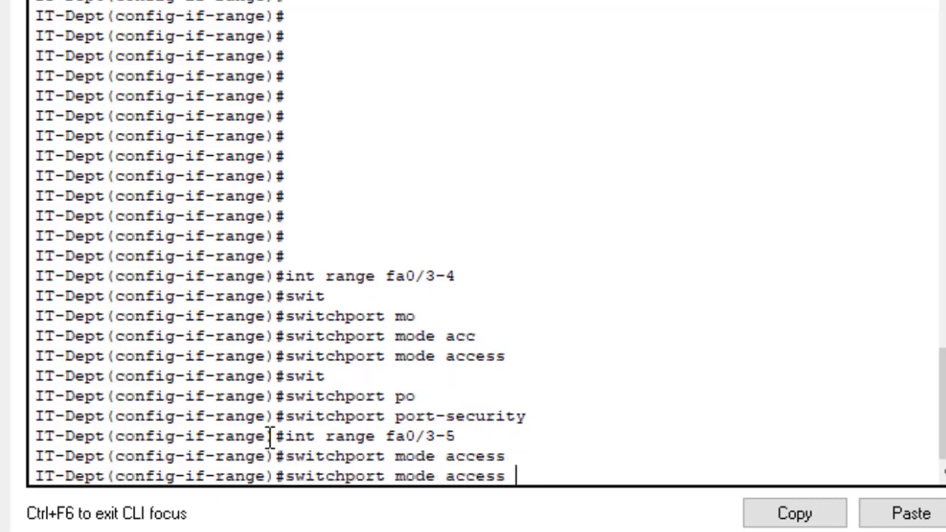
{"action": "key", "text": "Up"}
{"action": "key", "text": "Up"}
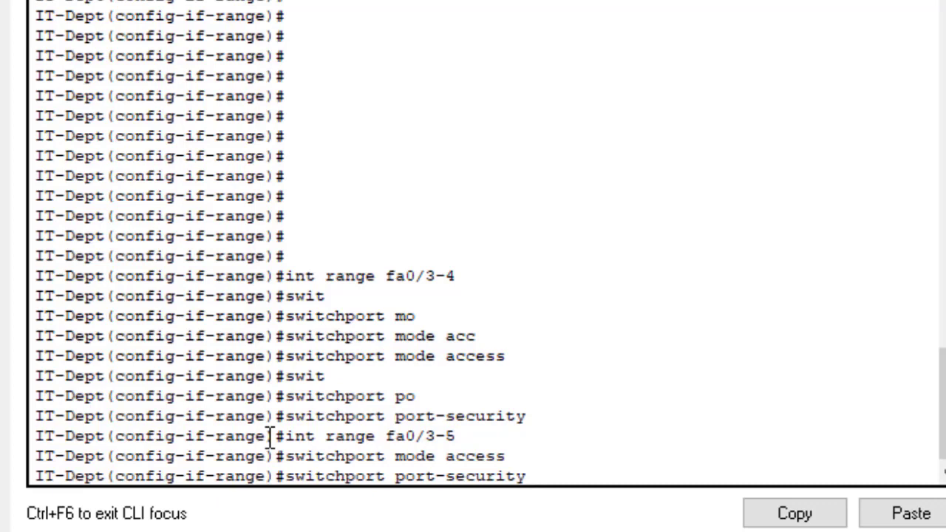
{"action": "key", "text": "Return"}
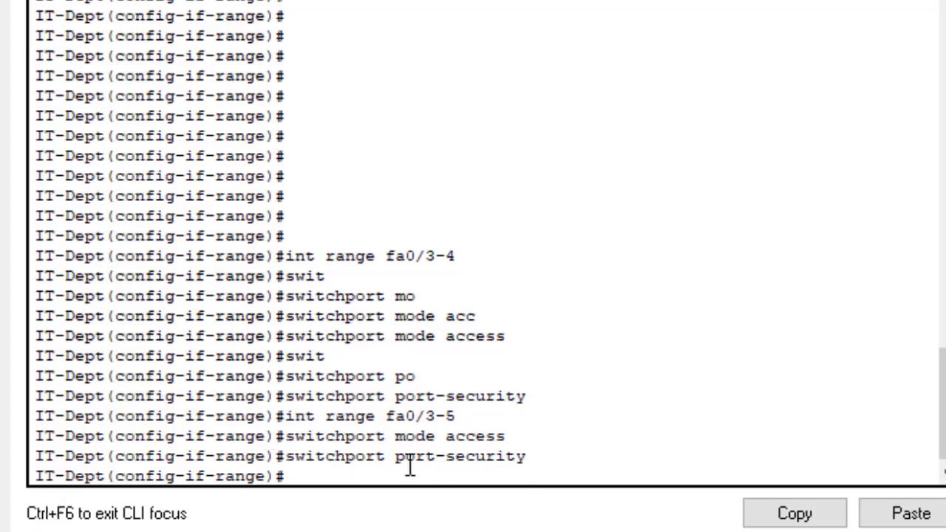
{"action": "left_click_drag", "start_coordinate": [291, 415], "coordinate": [385, 418]}
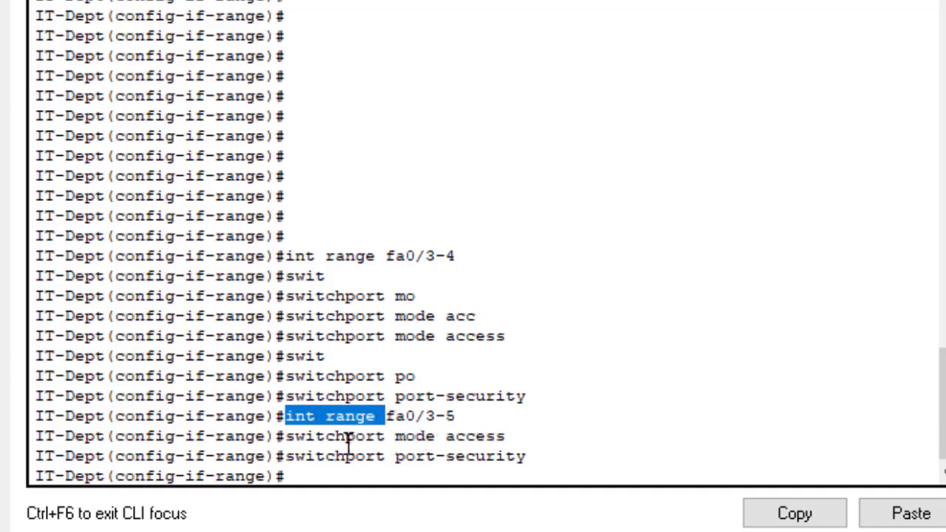
{"action": "left_click_drag", "start_coordinate": [515, 436], "coordinate": [447, 436]}
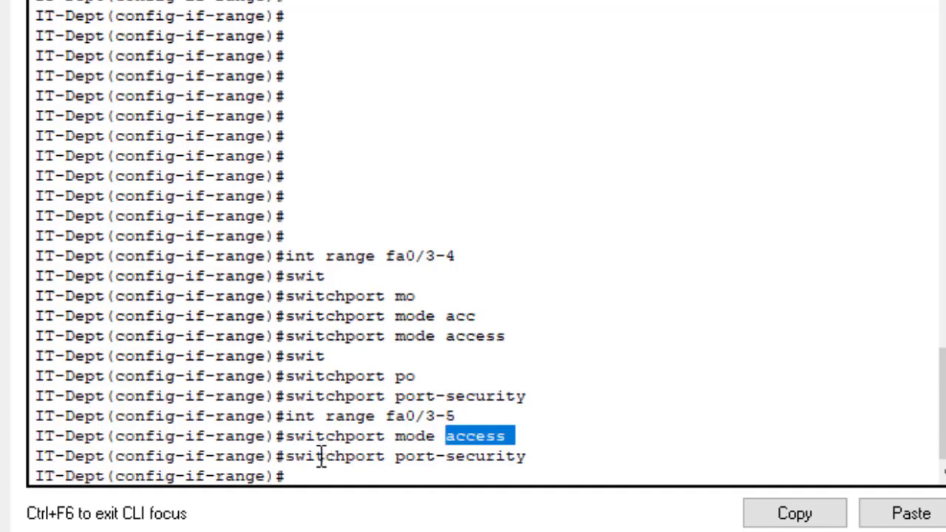
{"action": "left_click", "coordinate": [380, 458]}
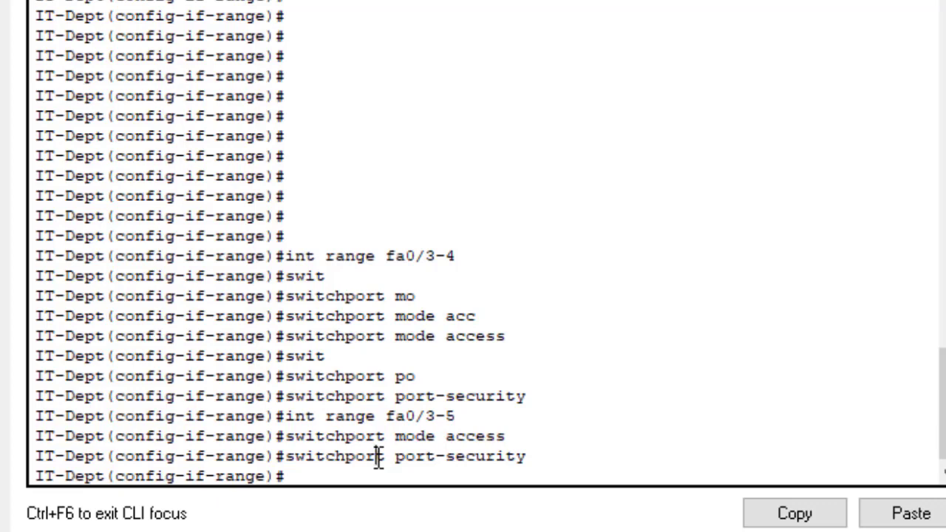
- Limit port security on the IT-Dept switch's fa0/3-5 ports to a maximum of 1 MAC address
{"action": "key", "text": "Up"}
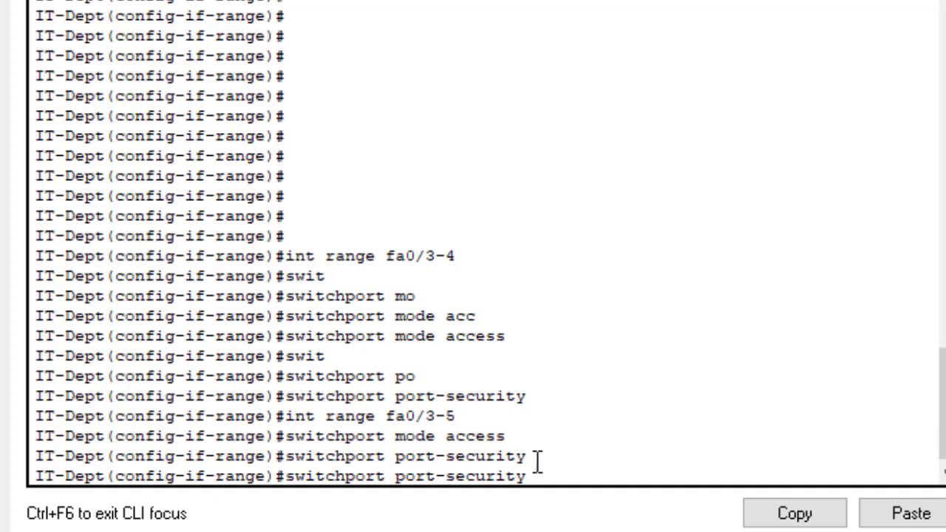
{"action": "type", "text": "max"}
{"action": "key", "text": "Tab"}
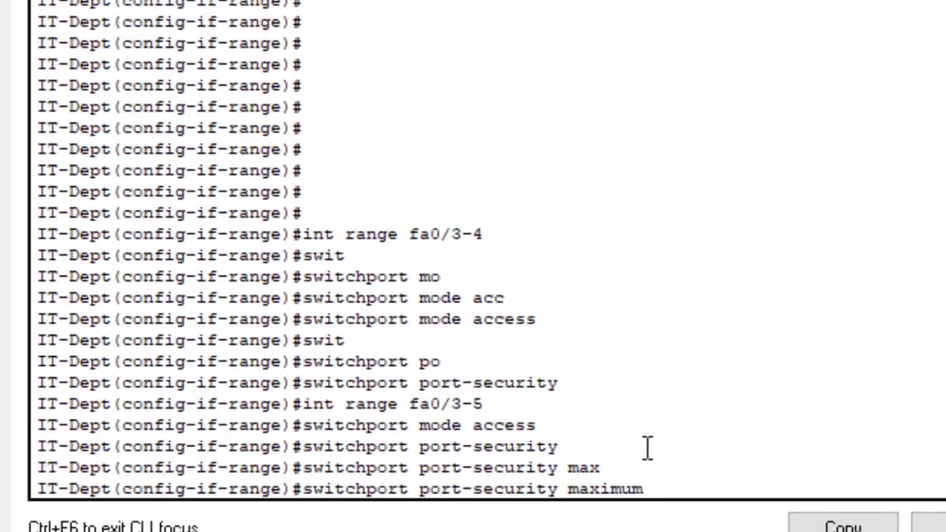
{"action": "key", "text": "Return"}
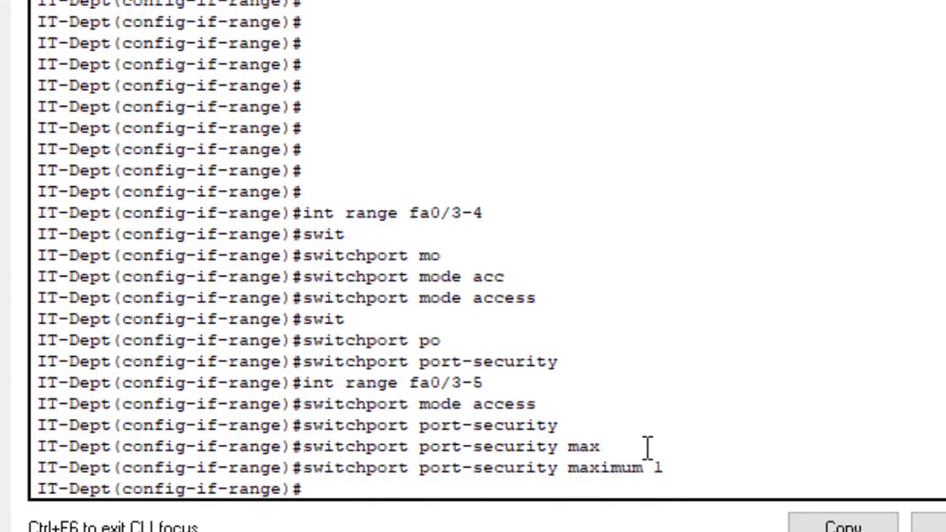
- Enable sticky MAC address learning for port security on the IT-Dept switch's fa0/3-5 ports
{"action": "key", "text": "Up"}
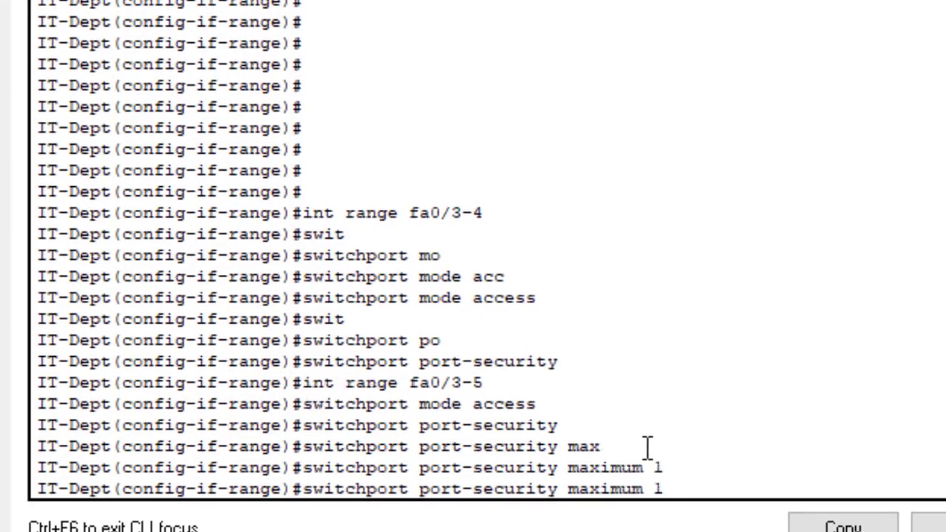
{"action": "key", "text": "BackSpace"}
{"action": "key", "text": "BackSpace"}
{"action": "key", "text": "BackSpace"}
{"action": "key", "text": "BackSpace"}
{"action": "key", "text": "BackSpace"}
{"action": "key", "text": "BackSpace"}
{"action": "key", "text": "BackSpace"}
{"action": "key", "text": "BackSpace"}
{"action": "key", "text": "BackSpace"}
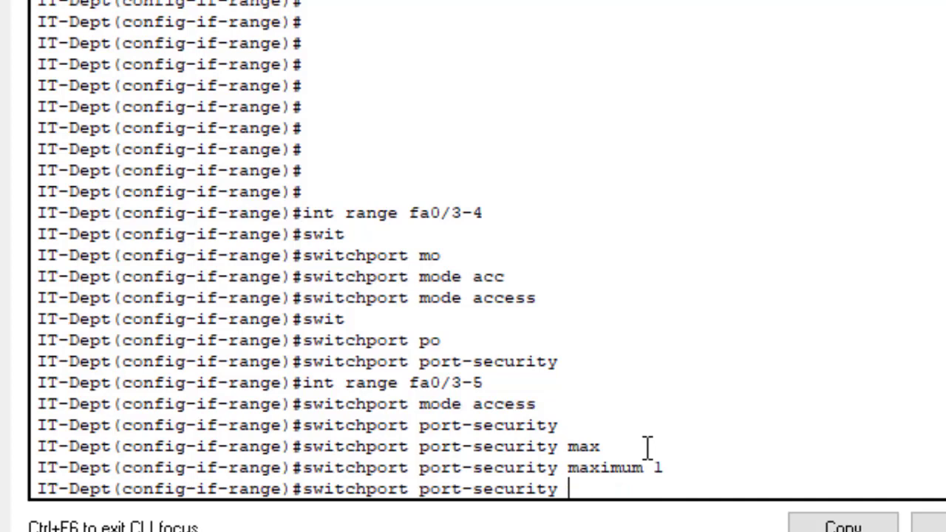
{"action": "type", "text": "mac"}
{"action": "key", "text": "Tab"}
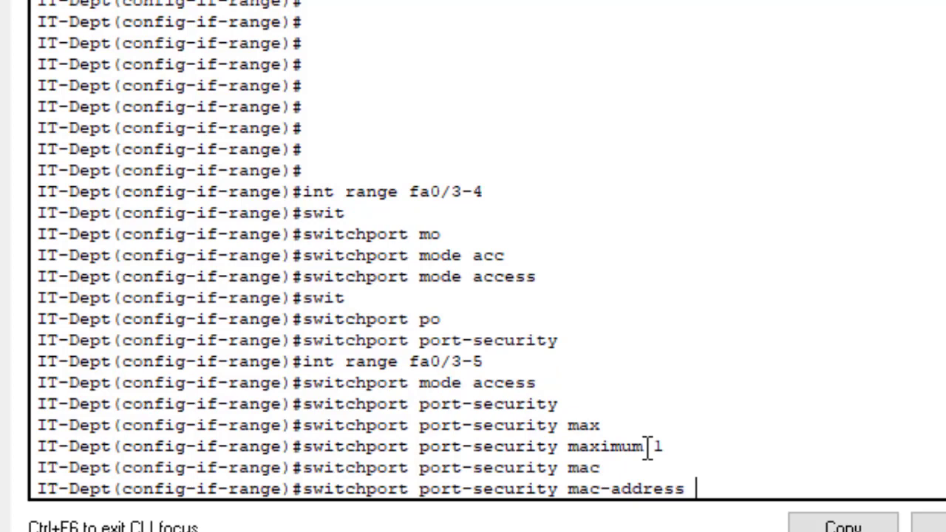
{"action": "type", "text": "st"}
{"action": "key", "text": "Tab"}
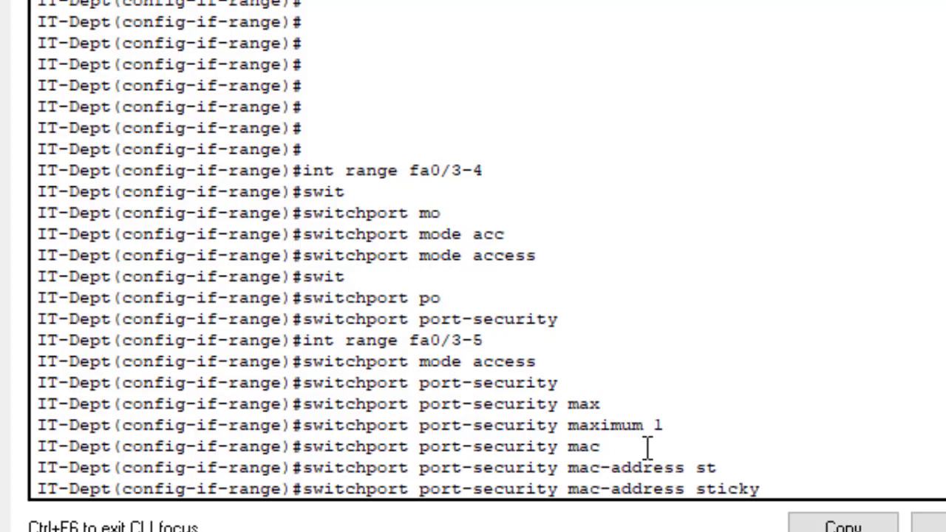
{"action": "key", "text": "Return"}
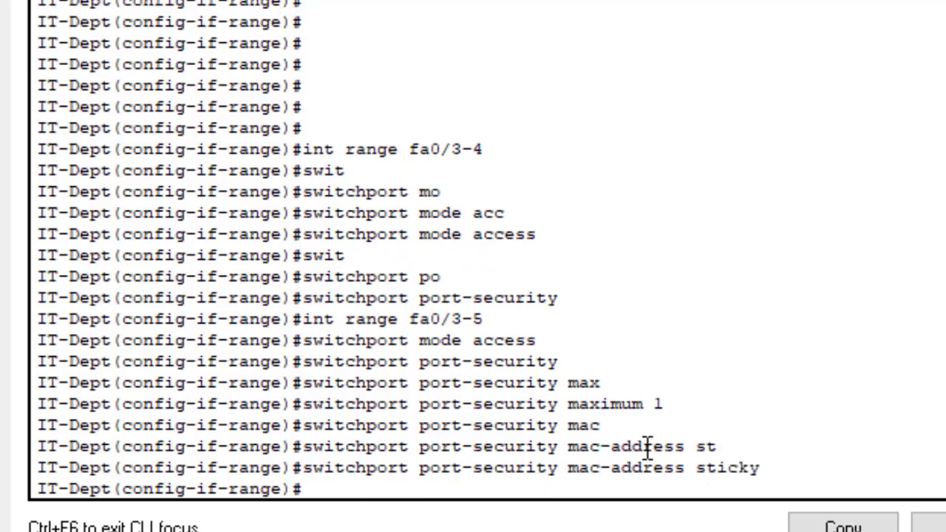
- Set the port-security violation mode to shutdown on the IT-Dept switch's fa0/3-5 ports
{"action": "key", "text": "Up"}
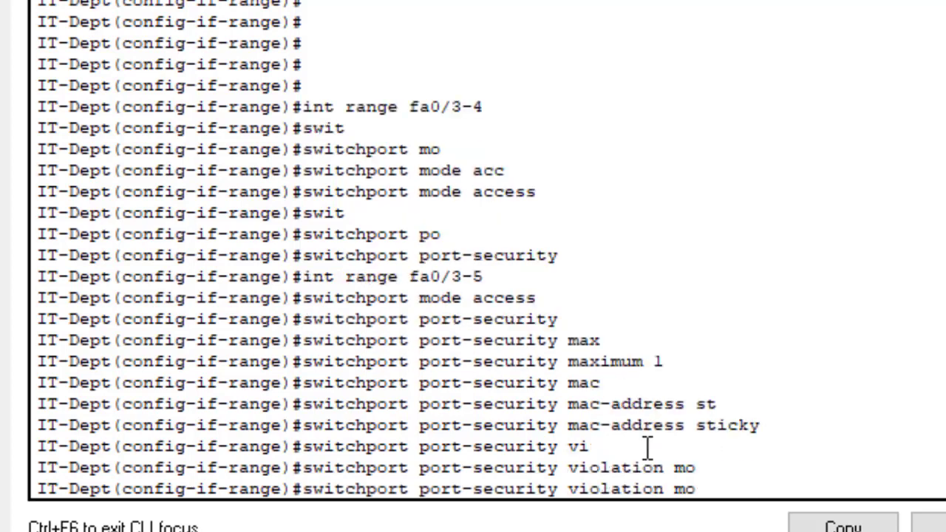
{"action": "key", "text": "BackSpace"}
{"action": "key", "text": "BackSpace"}
{"action": "type", "text": "sh"}
{"action": "key", "text": "Tab"}
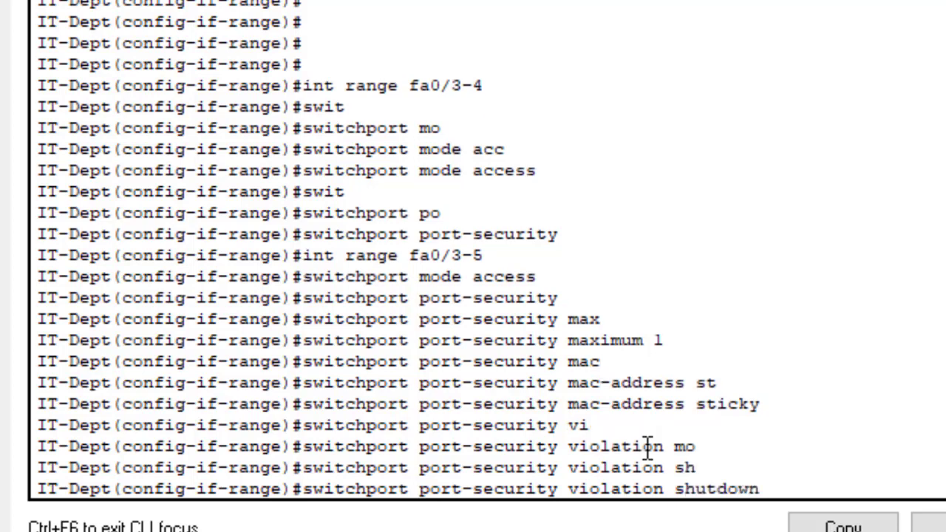
{"action": "key", "text": "Return"}
{"action": "key", "text": "Return"}
{"action": "key", "text": "Return"}
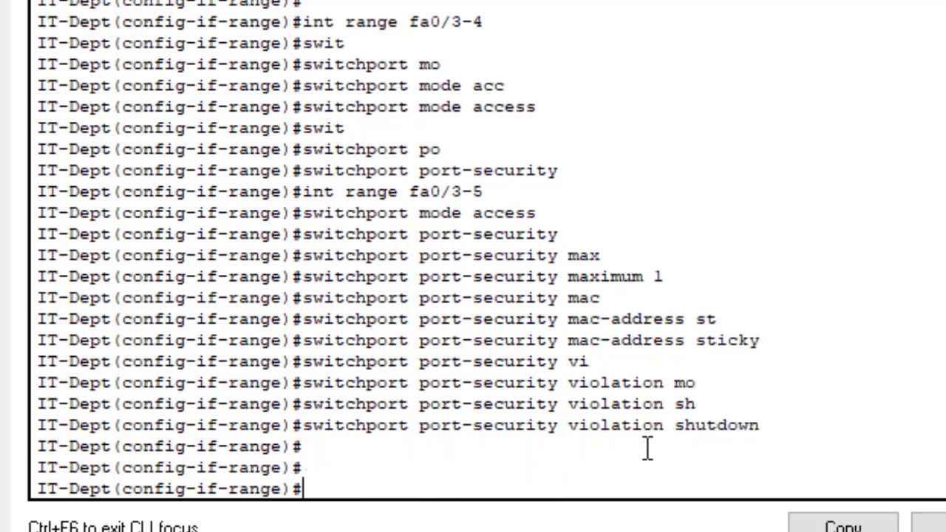
- Save the IT-Dept switch's running configuration with do wr
{"action": "type", "text": "so wr"}
{"action": "key", "text": "Return"}
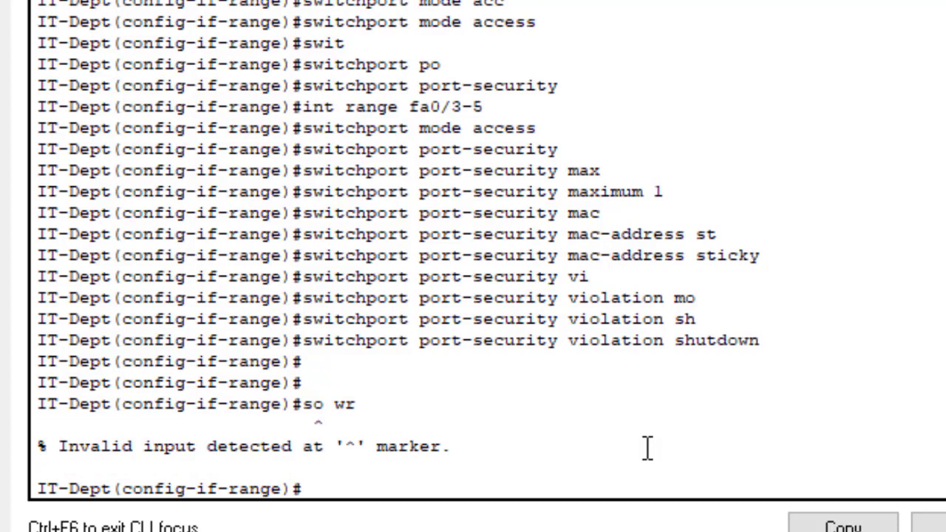
{"action": "key", "text": "Up"}
{"action": "key", "text": "Left"}
{"action": "key", "text": "Left"}
{"action": "key", "text": "Left"}
{"action": "key", "text": "BackSpace"}
{"action": "type", "text": "d"}
{"action": "key", "text": "Return"}
{"action": "key", "text": "Return"}
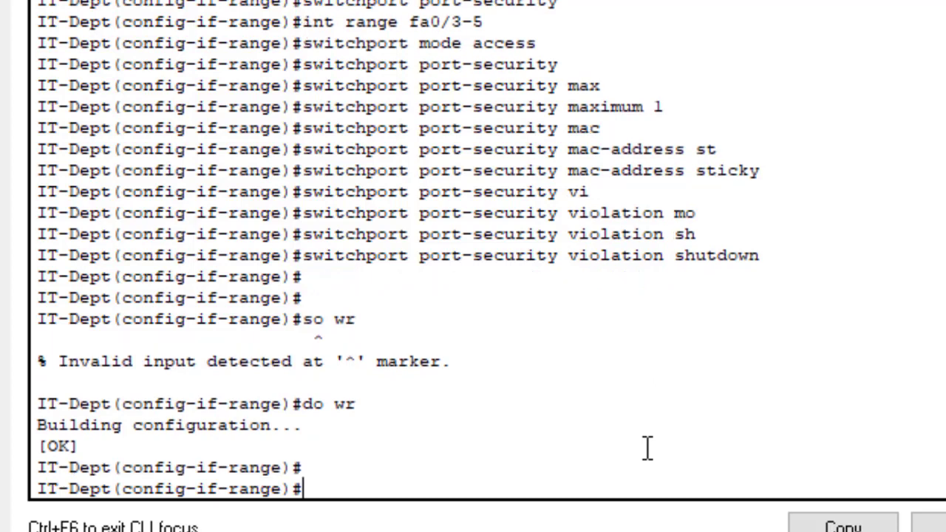
- Display the IT-Dept switch's port-security summary and check the entries for Fa0/3 to Fa0/5
{"action": "key", "text": "Return"}
{"action": "key", "text": "Return"}
{"action": "type", "text": "do s"}
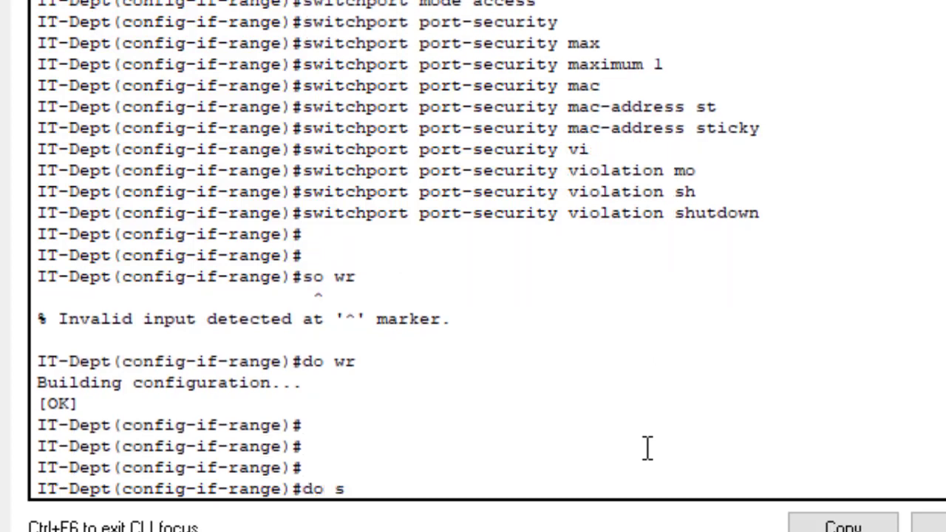
{"action": "type", "text": "h port-"}
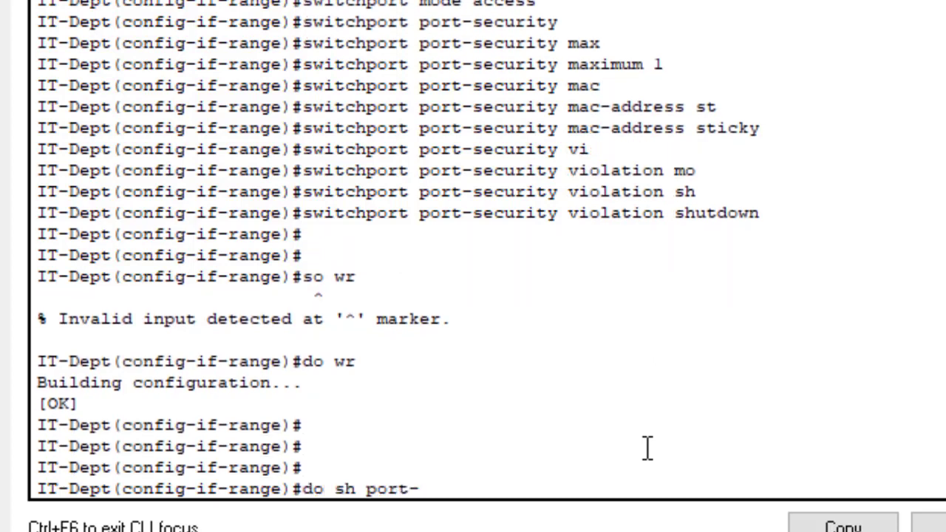
{"action": "type", "text": "securi"}
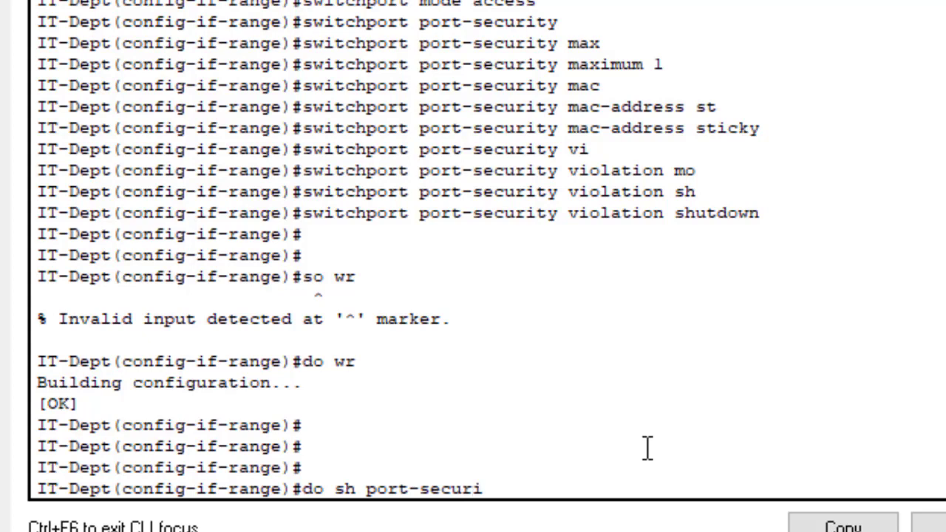
{"action": "type", "text": "ty"}
{"action": "key", "text": "Return"}
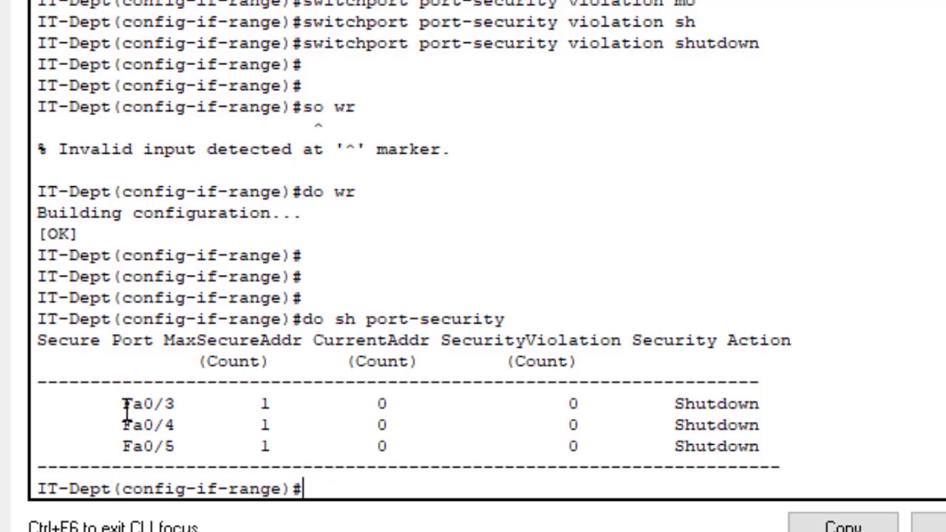
{"action": "left_click_drag", "start_coordinate": [123, 405], "coordinate": [190, 448]}
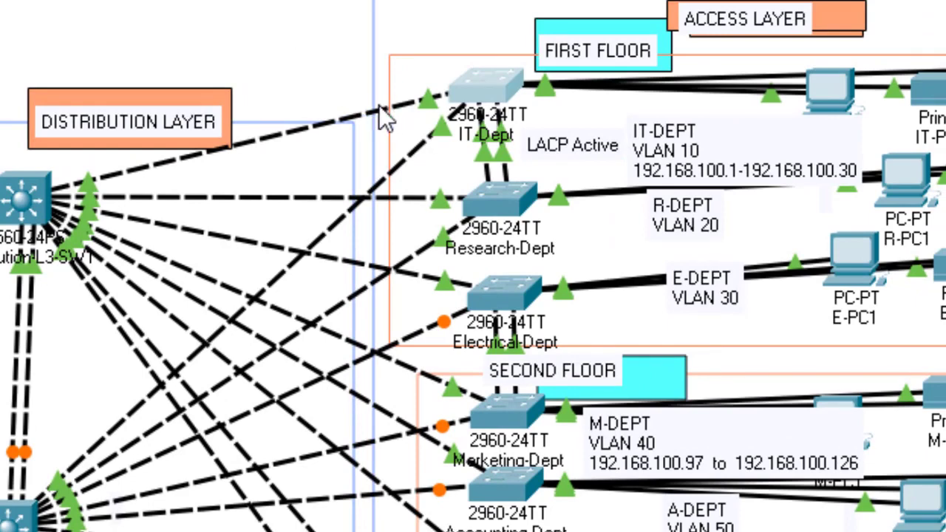
- Open the Research-Dept switch's command line, log in with the console password and enter privileged EXEC mode
{"action": "left_click", "coordinate": [505, 198]}
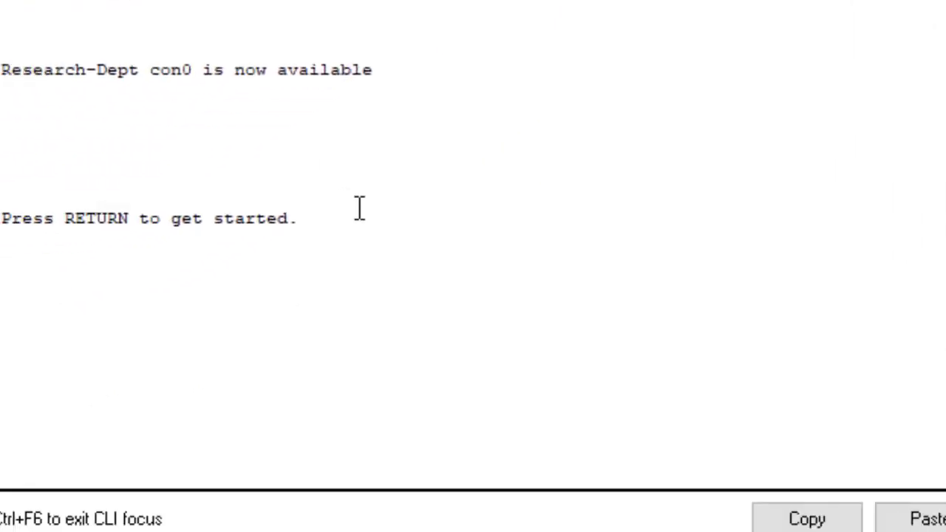
{"action": "key", "text": "Return"}
{"action": "key", "text": "Return"}
{"action": "key", "text": "Return"}
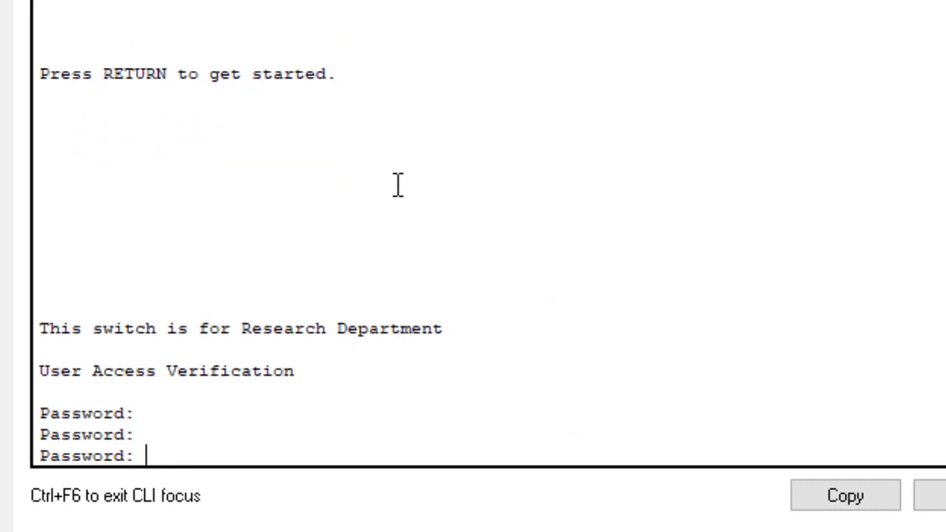
{"action": "key", "text": "Return"}
{"action": "key", "text": "Return"}
{"action": "key", "text": "Return"}
{"action": "type", "text": "en"}
{"action": "key", "text": "Return"}
- Enter global configuration mode on the Research-Dept switch and select the interface range fa0/3-5
{"action": "type", "text": "co"}
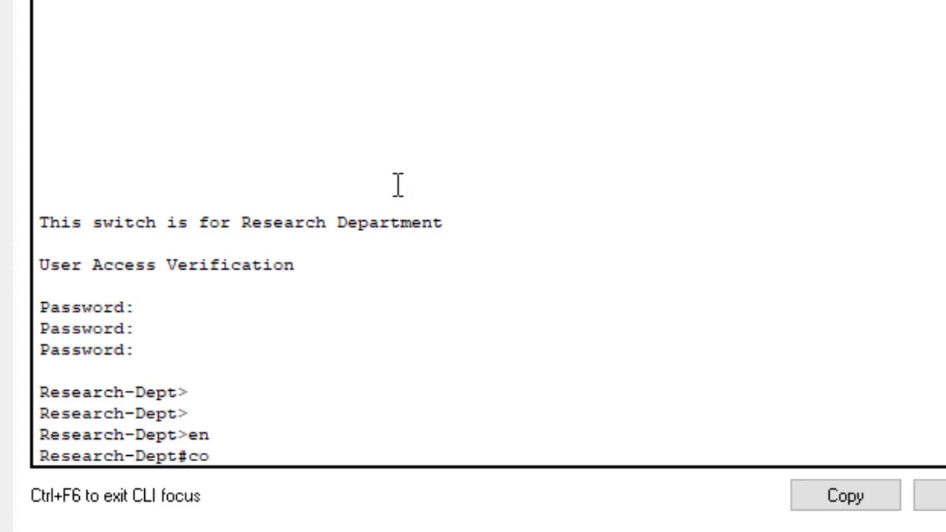
{"action": "type", "text": "nfig t"}
{"action": "key", "text": "Return"}
{"action": "key", "text": "Return"}
{"action": "key", "text": "Return"}
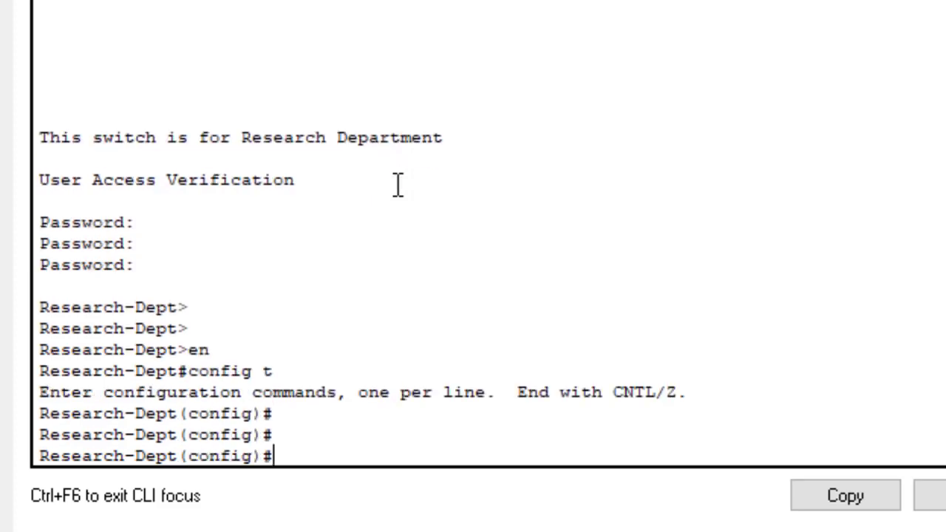
{"action": "key", "text": "Return"}
{"action": "key", "text": "Return"}
{"action": "key", "text": "Return"}
{"action": "type", "text": "int"}
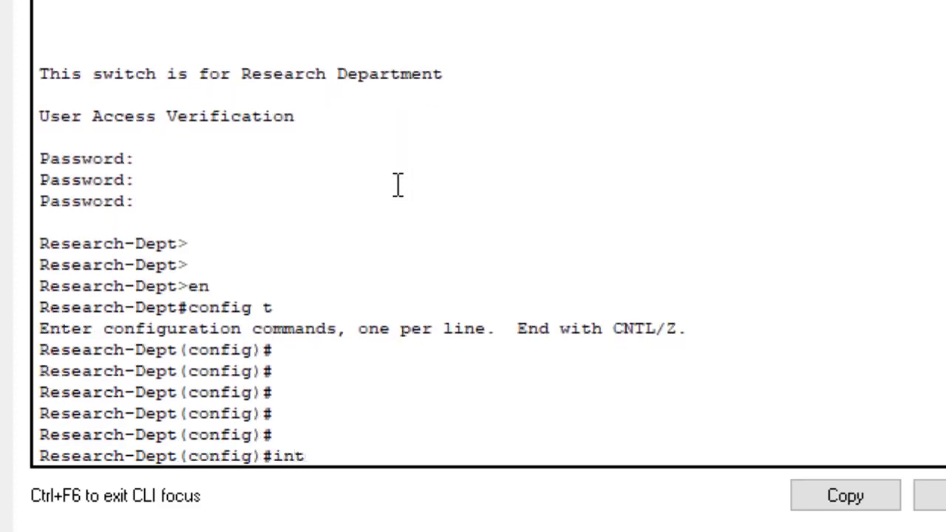
{"action": "type", "text": " range fa0/"}
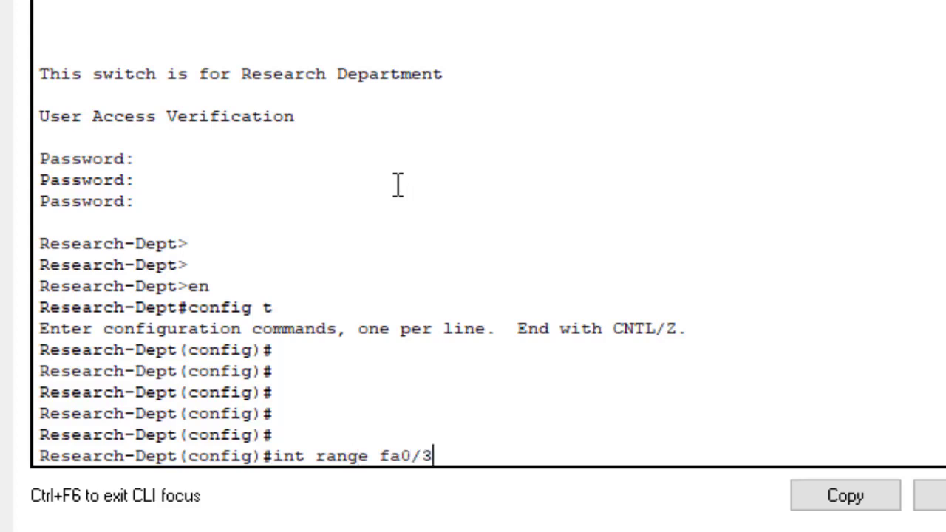
{"action": "type", "text": "3-5"}
{"action": "key", "text": "Return"}
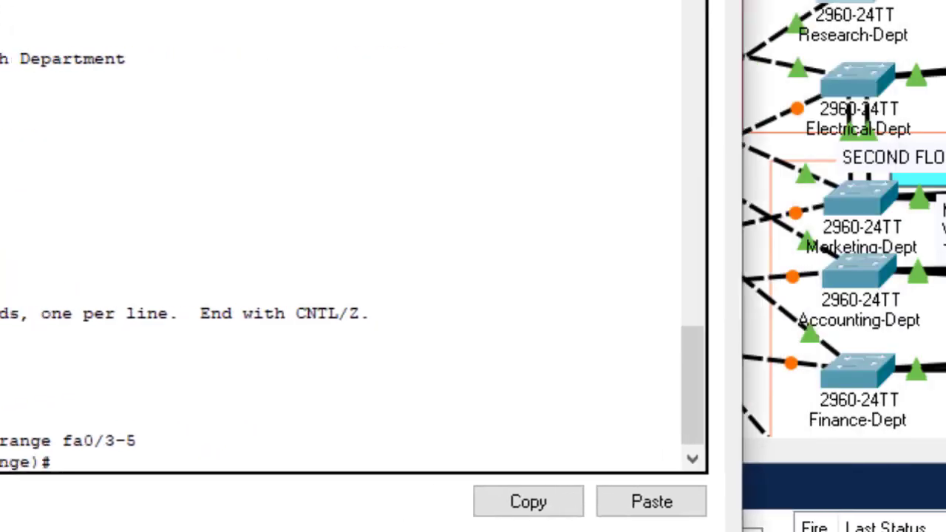
- Set the Research-Dept switch's fa0/3-5 ports to access mode
{"action": "type", "text": "swit"}
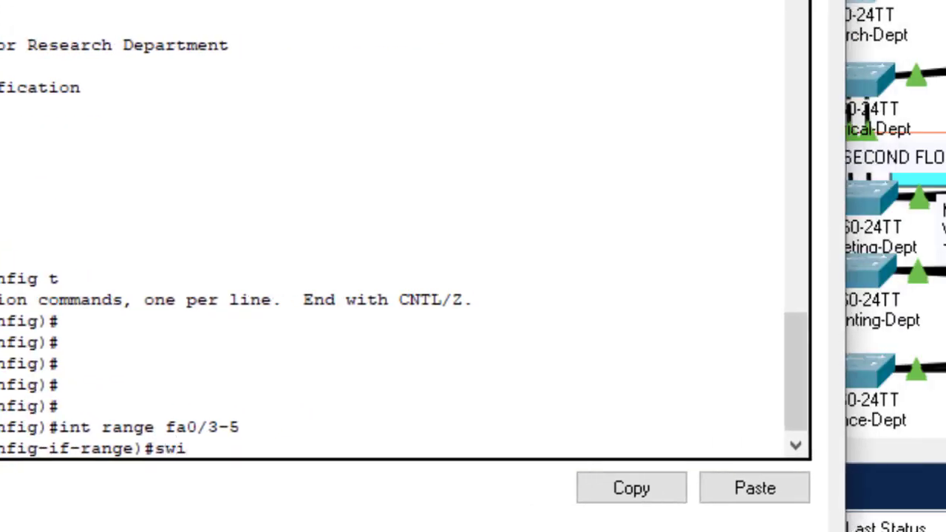
{"action": "key", "text": "Tab"}
{"action": "type", "text": "mo"}
{"action": "key", "text": "Tab"}
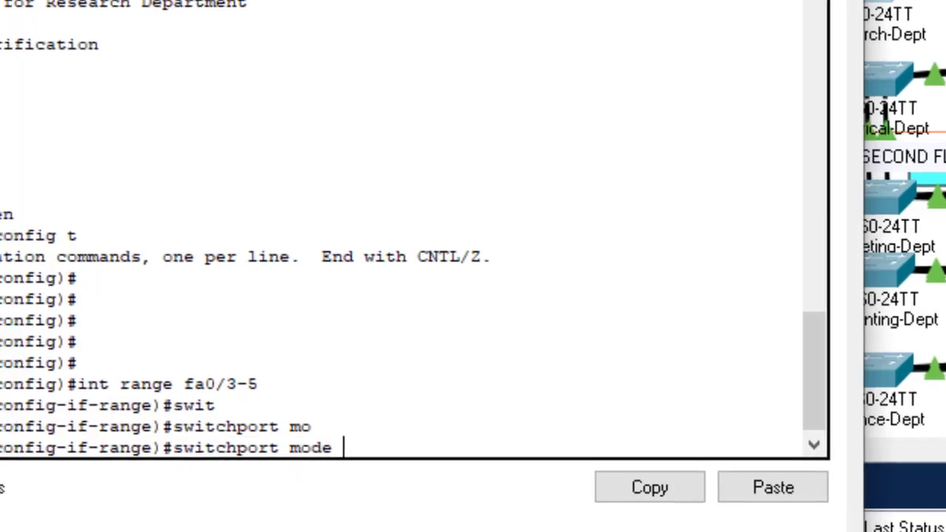
{"action": "type", "text": "a"}
{"action": "key", "text": "Tab"}
{"action": "key", "text": "Return"}
- Enable port security on the Research-Dept switch's fa0/3-5 ports
{"action": "type", "text": "s"}
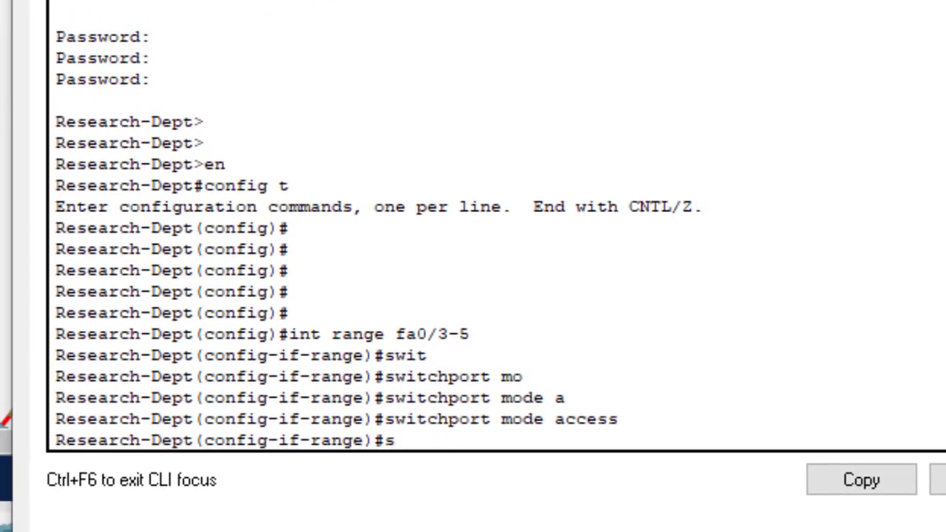
{"action": "type", "text": "wi"}
{"action": "type", "text": "t"}
{"action": "key", "text": "Tab"}
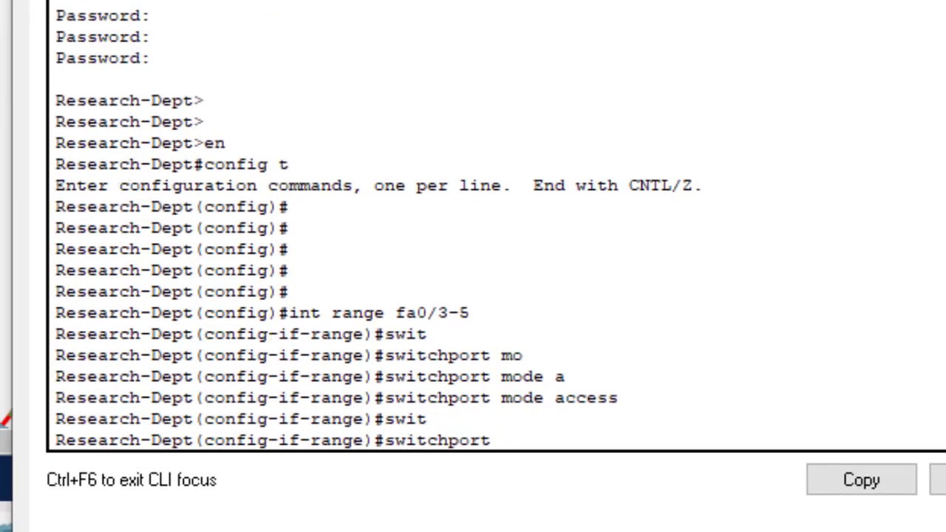
{"action": "type", "text": "po"}
{"action": "key", "text": "Tab"}
{"action": "key", "text": "Return"}
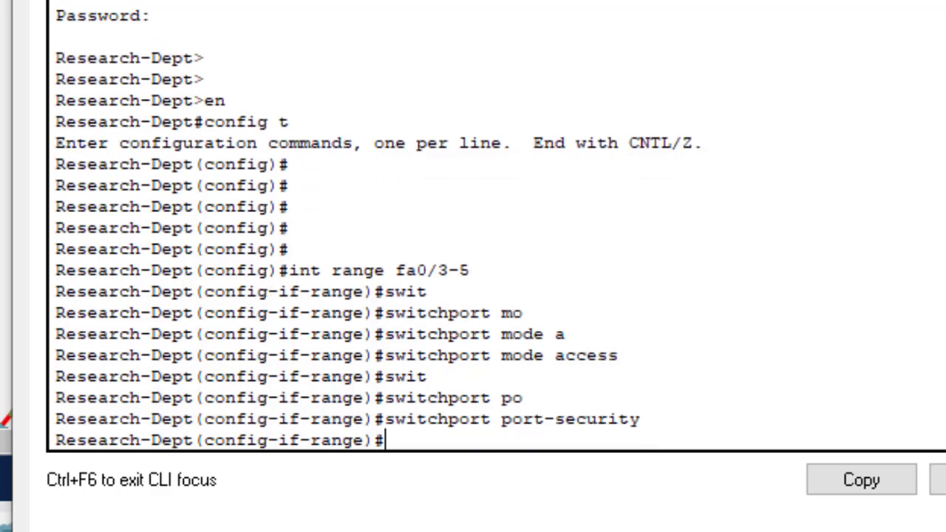
- Limit port security on the Research-Dept switch's fa0/3-5 ports to a maximum of 1 MAC address
{"action": "key", "text": "Up"}
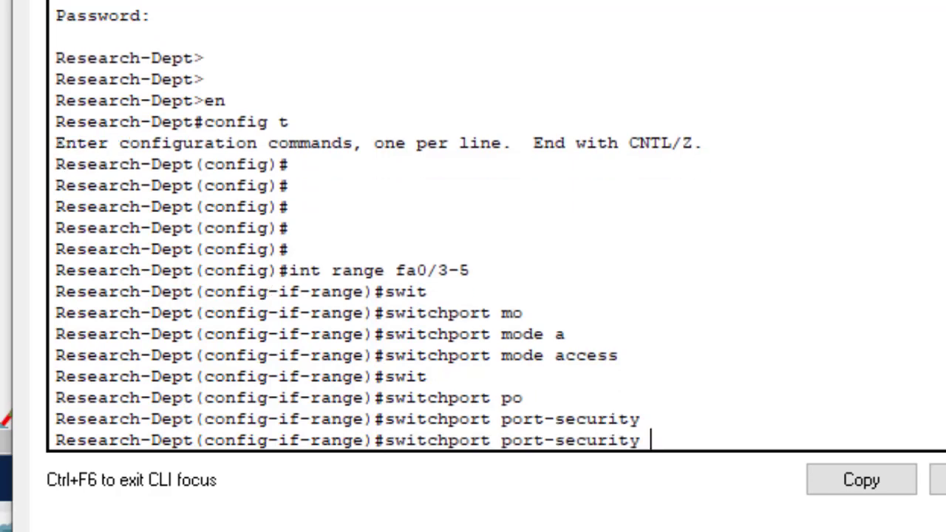
{"action": "type", "text": "ma"}
{"action": "key", "text": "Tab"}
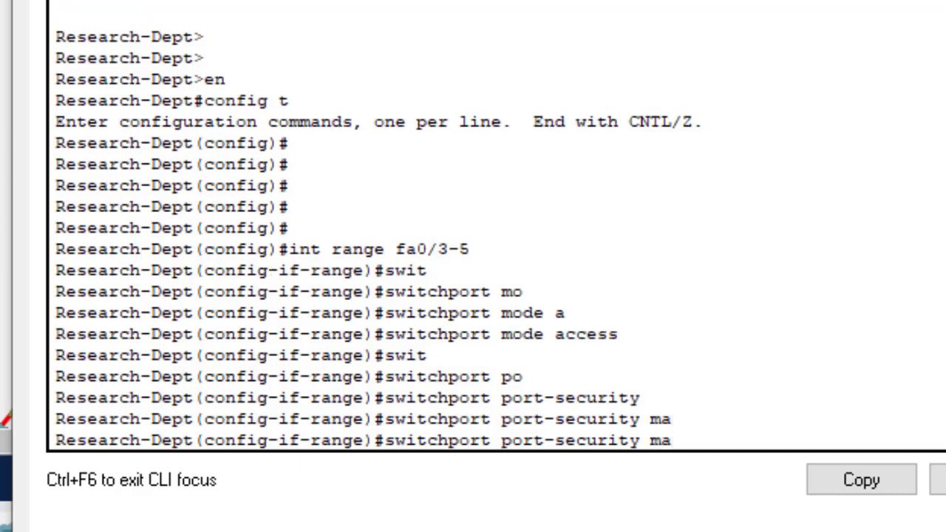
{"action": "type", "text": "x"}
{"action": "key", "text": "Tab"}
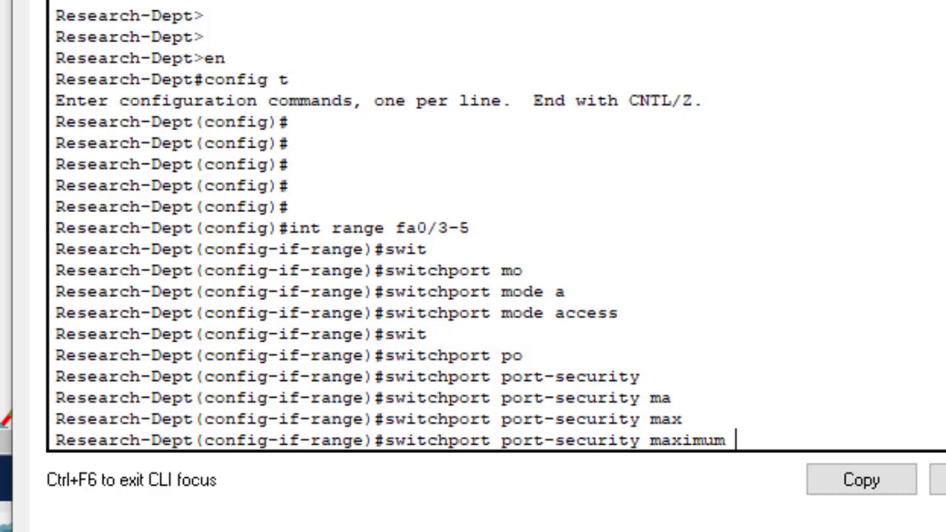
{"action": "type", "text": "1"}
{"action": "key", "text": "Return"}
- Enable sticky MAC address learning for port security on the Research-Dept switch's fa0/3-5 ports
{"action": "key", "text": "Up"}
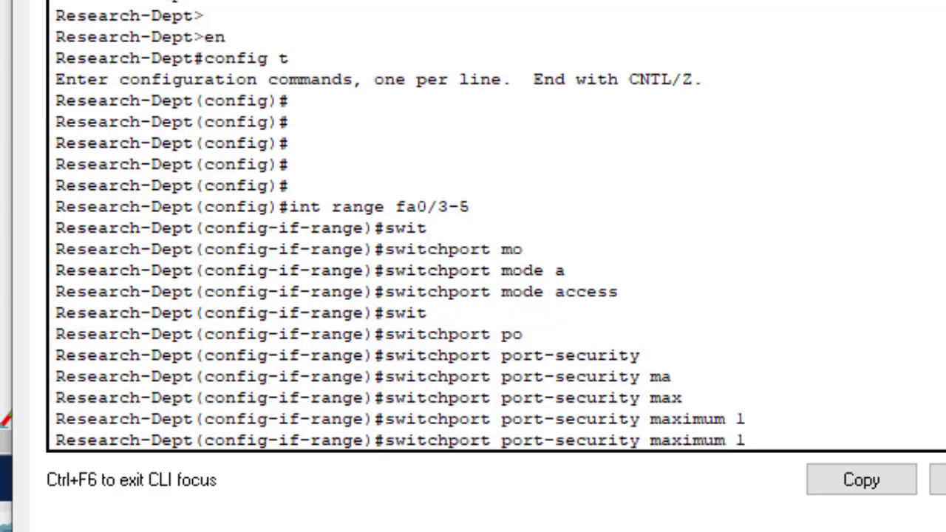
{"action": "key", "text": "BackSpace"}
{"action": "key", "text": "BackSpace"}
{"action": "key", "text": "BackSpace"}
{"action": "key", "text": "BackSpace"}
{"action": "key", "text": "BackSpace"}
{"action": "key", "text": "BackSpace"}
{"action": "key", "text": "BackSpace"}
{"action": "key", "text": "BackSpace"}
{"action": "key", "text": "BackSpace"}
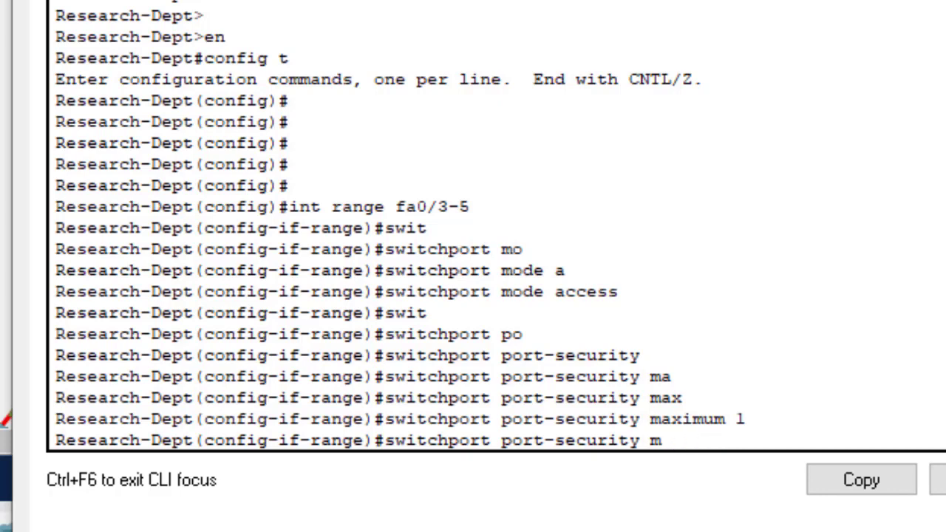
{"action": "type", "text": "m"}
{"action": "key", "text": "Tab"}
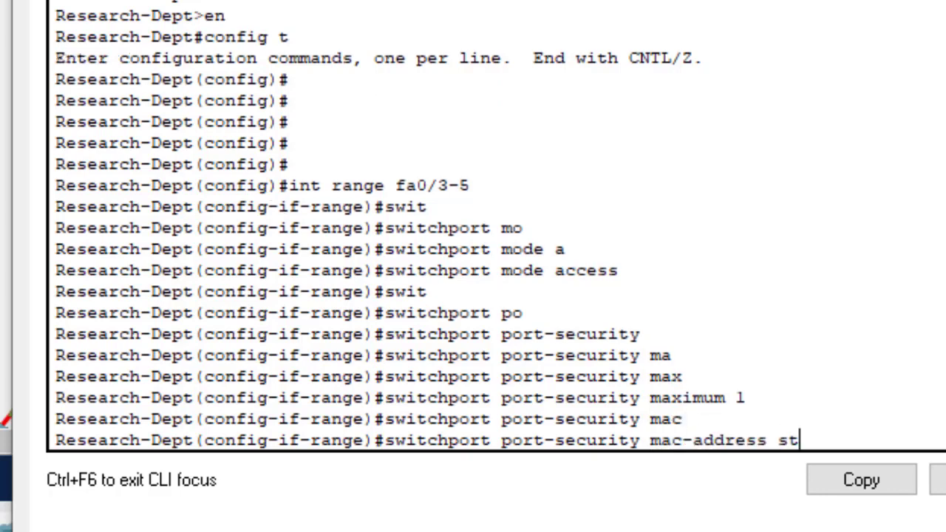
{"action": "type", "text": "st"}
{"action": "key", "text": "Tab"}
{"action": "key", "text": "Return"}
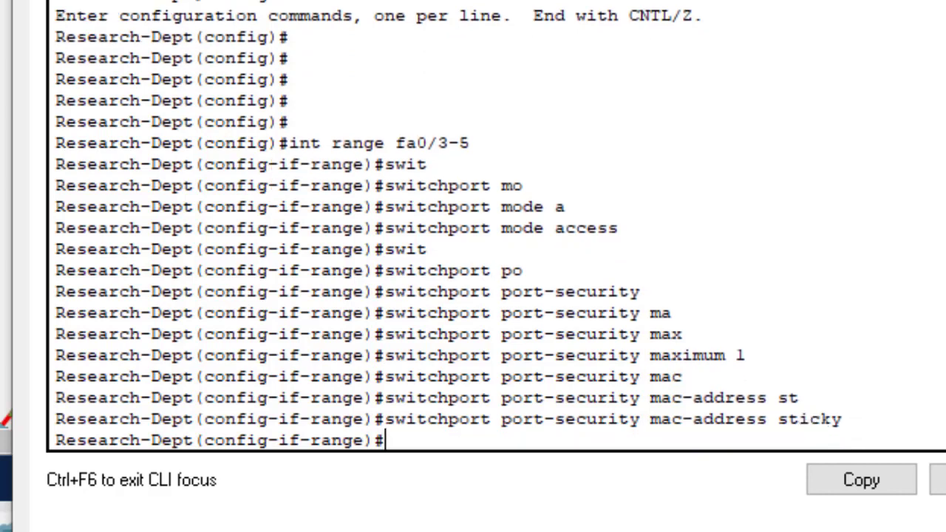
- Set the port-security violation mode to shutdown on the Research-Dept switch's fa0/3-5 ports
{"action": "key", "text": "Up"}
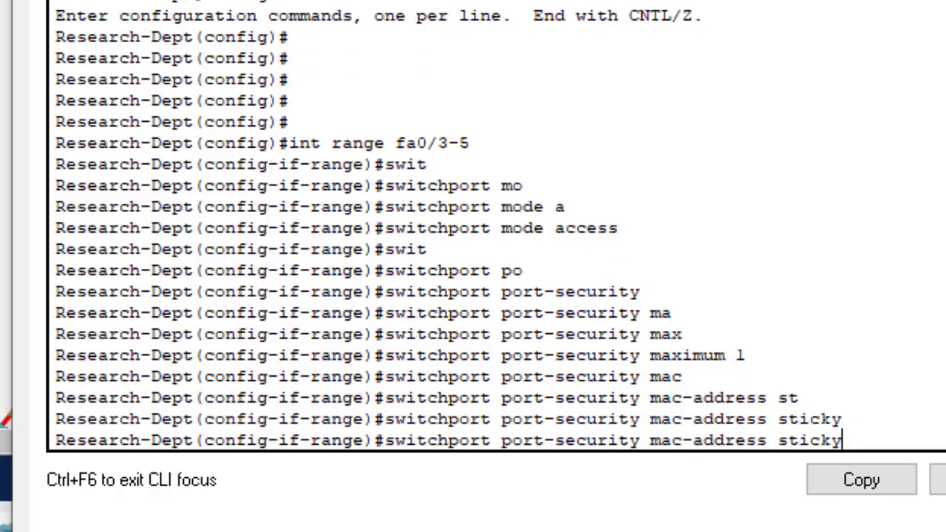
{"action": "key", "text": "BackSpace"}
{"action": "key", "text": "BackSpace"}
{"action": "key", "text": "BackSpace"}
{"action": "key", "text": "BackSpace"}
{"action": "key", "text": "BackSpace"}
{"action": "key", "text": "BackSpace"}
{"action": "key", "text": "BackSpace"}
{"action": "key", "text": "BackSpace"}
{"action": "key", "text": "BackSpace"}
{"action": "key", "text": "BackSpace"}
{"action": "key", "text": "BackSpace"}
{"action": "key", "text": "BackSpace"}
{"action": "key", "text": "BackSpace"}
{"action": "key", "text": "BackSpace"}
{"action": "key", "text": "BackSpace"}
{"action": "key", "text": "BackSpace"}
{"action": "key", "text": "BackSpace"}
{"action": "key", "text": "BackSpace"}
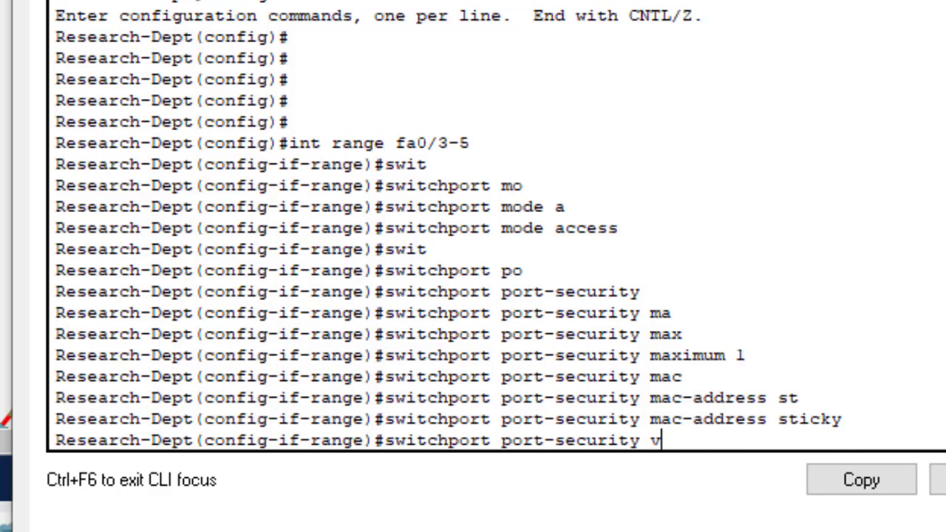
{"action": "type", "text": "vio"}
{"action": "key", "text": "Tab"}
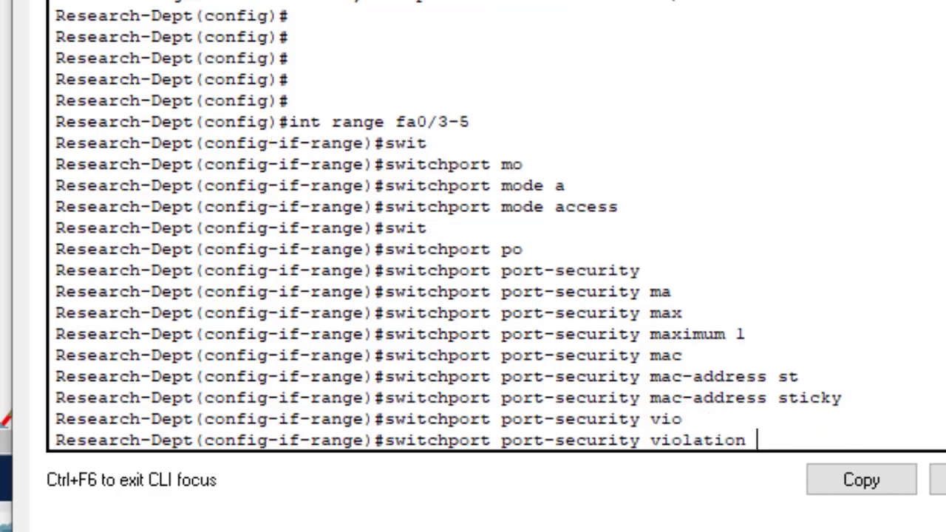
{"action": "type", "text": "sh"}
{"action": "key", "text": "Tab"}
{"action": "key", "text": "Tab"}
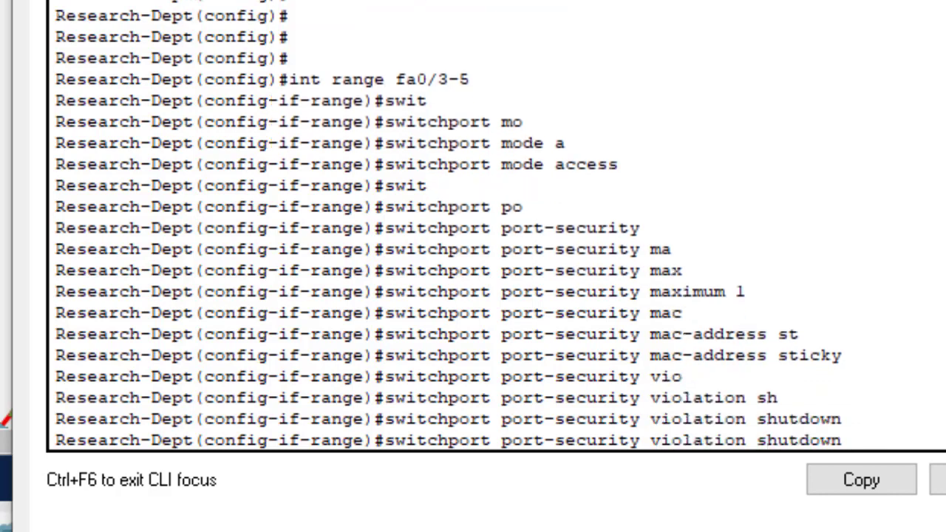
{"action": "key", "text": "Return"}
- Save the Research-Dept switch's configuration with do wr
{"action": "type", "text": "do w"}
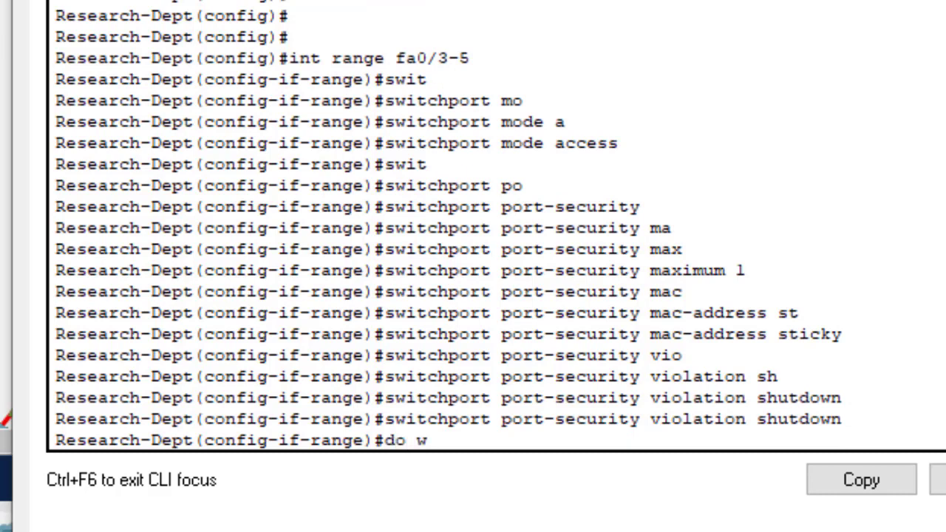
{"action": "type", "text": "r"}
{"action": "key", "text": "Return"}
{"action": "key", "text": "Return"}
{"action": "key", "text": "Return"}
{"action": "key", "text": "Return"}
- Display the Research-Dept switch's port-security status with do sh port-security
{"action": "type", "text": "do "}
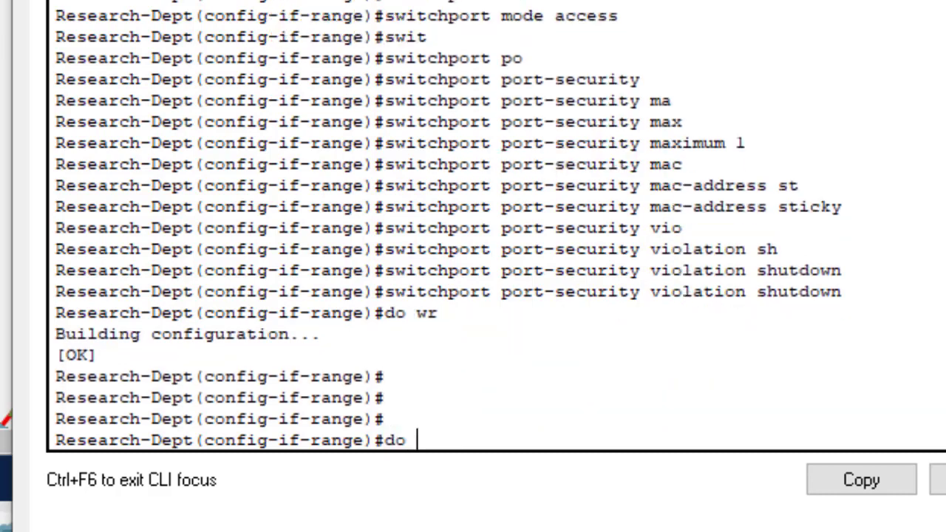
{"action": "type", "text": "sh port-"}
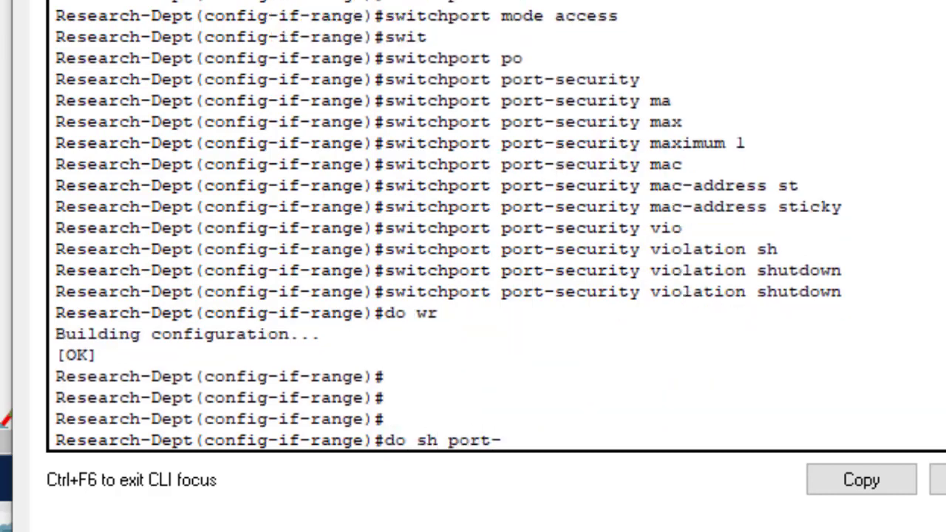
{"action": "type", "text": "sec"}
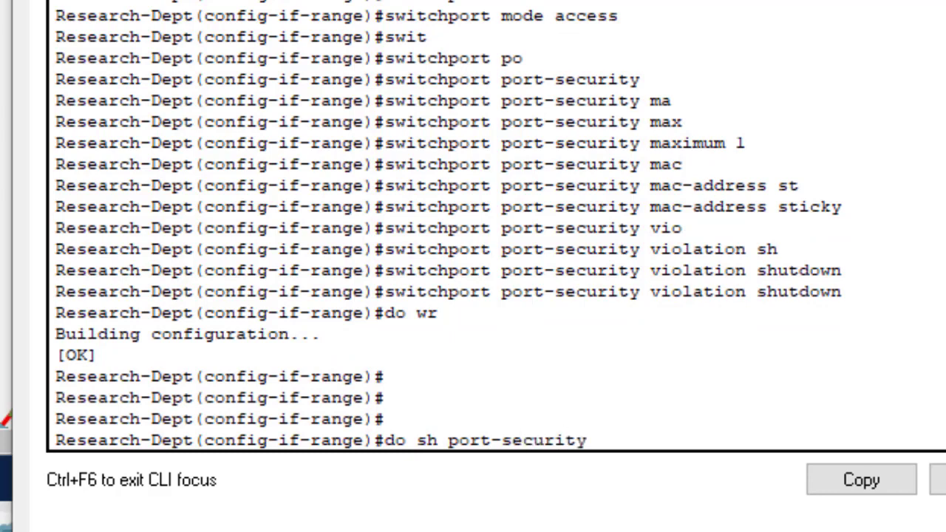
{"action": "type", "text": "urity"}
{"action": "key", "text": "Return"}
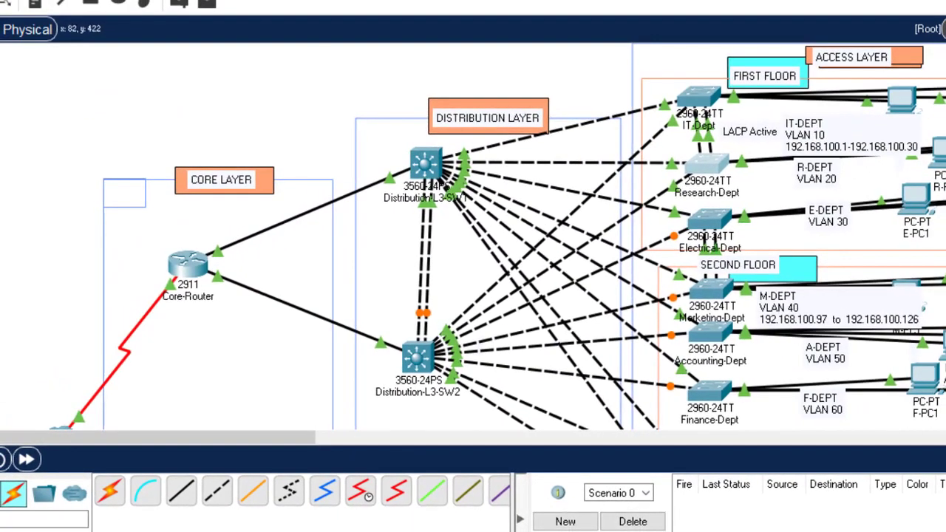
- Add a PC above the distribution layer and move IT-Server1's cable from the IT-Dept switch to the PC's FastEthernet0 port
{"action": "left_click", "coordinate": [0, 493]}
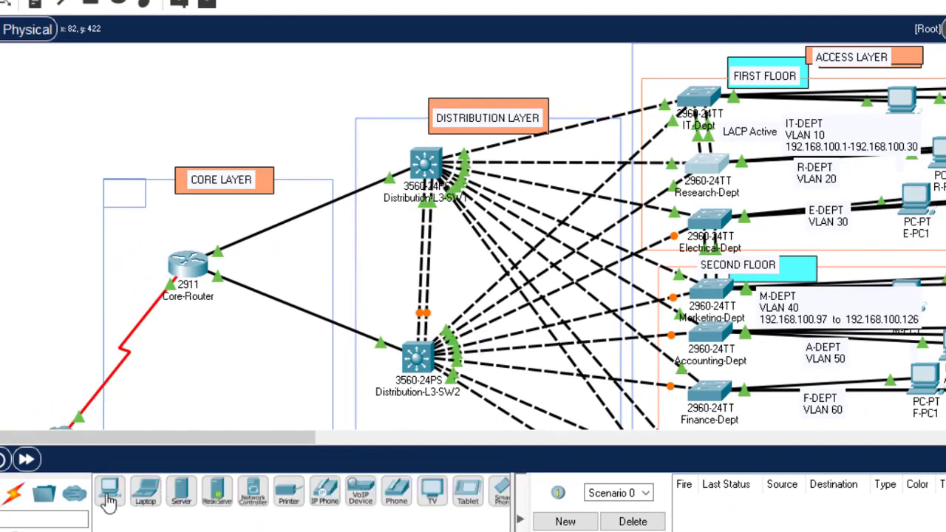
{"action": "left_click_drag", "start_coordinate": [109, 502], "coordinate": [337, 86]}
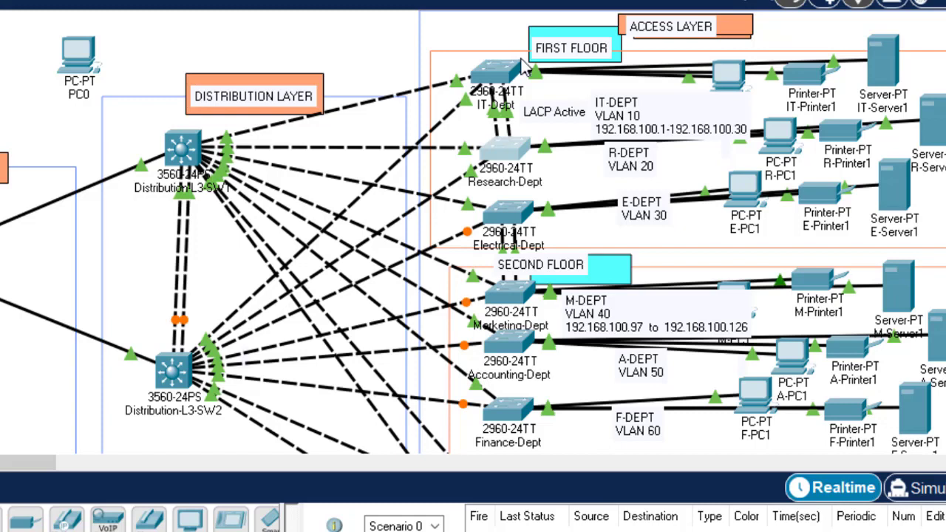
{"action": "double_click", "coordinate": [789, 19]}
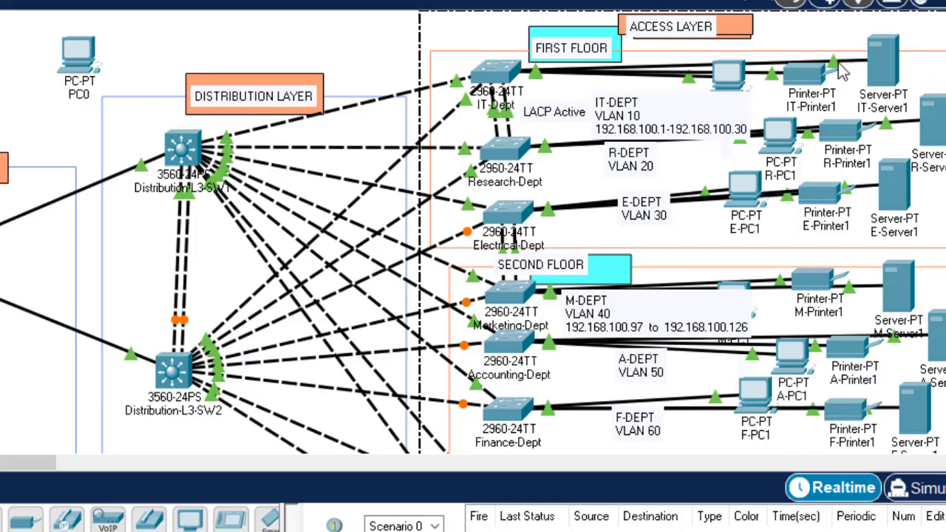
{"action": "left_click", "coordinate": [71, 59]}
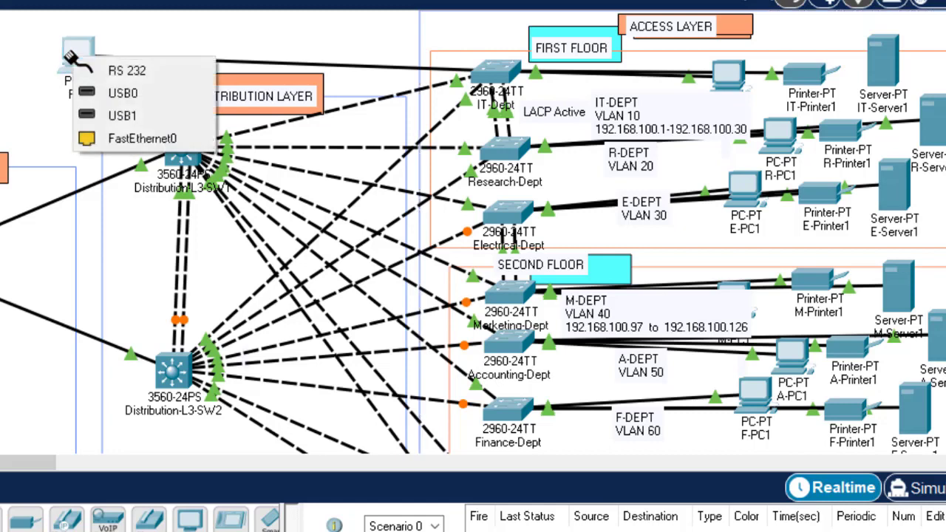
{"action": "left_click", "coordinate": [133, 139]}
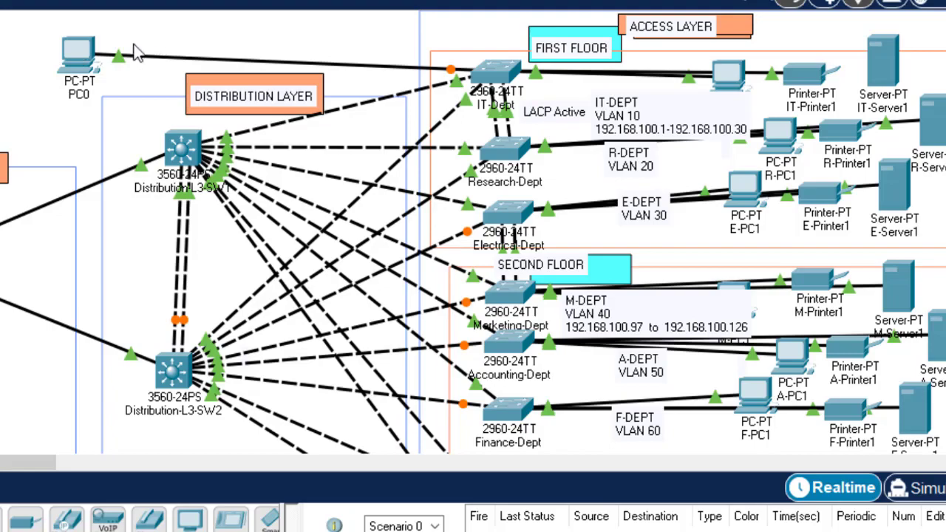
- Give PC0 the static IPv4 address 192.168.100.5 with subnet mask 255.255.255.0
{"action": "left_click", "coordinate": [79, 59]}
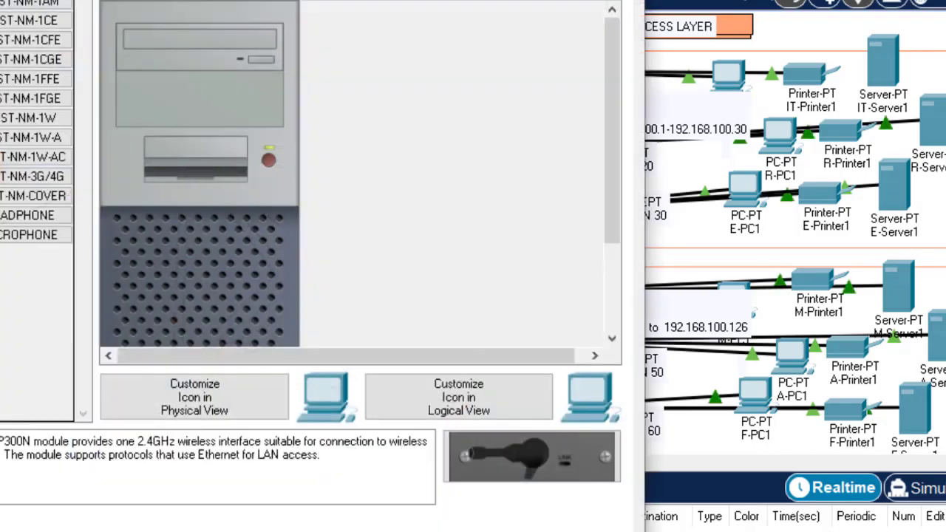
{"action": "left_click", "coordinate": [173, 10]}
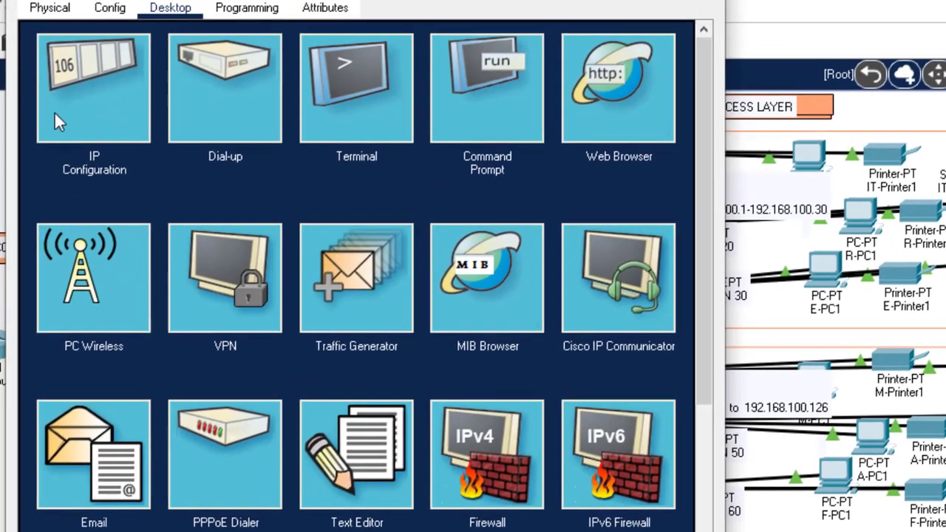
{"action": "left_click", "coordinate": [57, 113]}
{"action": "left_click", "coordinate": [283, 150]}
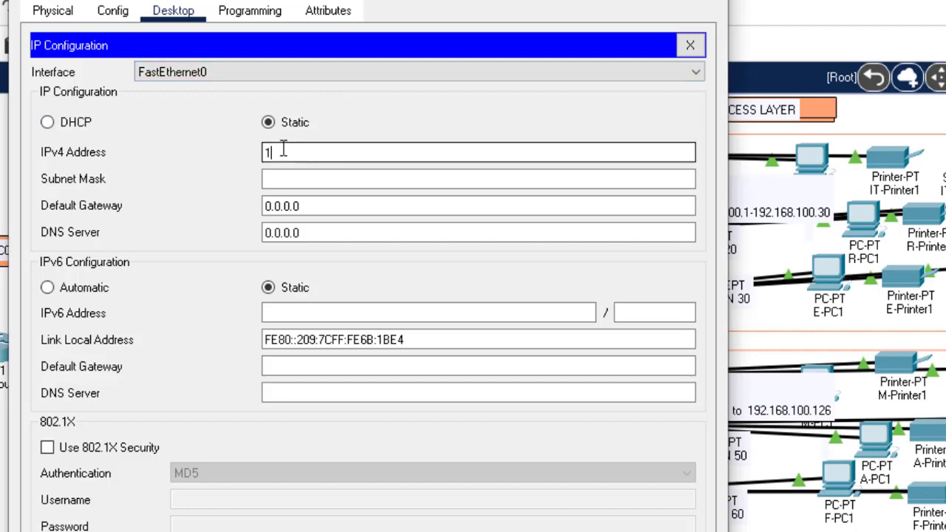
{"action": "type", "text": "192.168.100.5"}
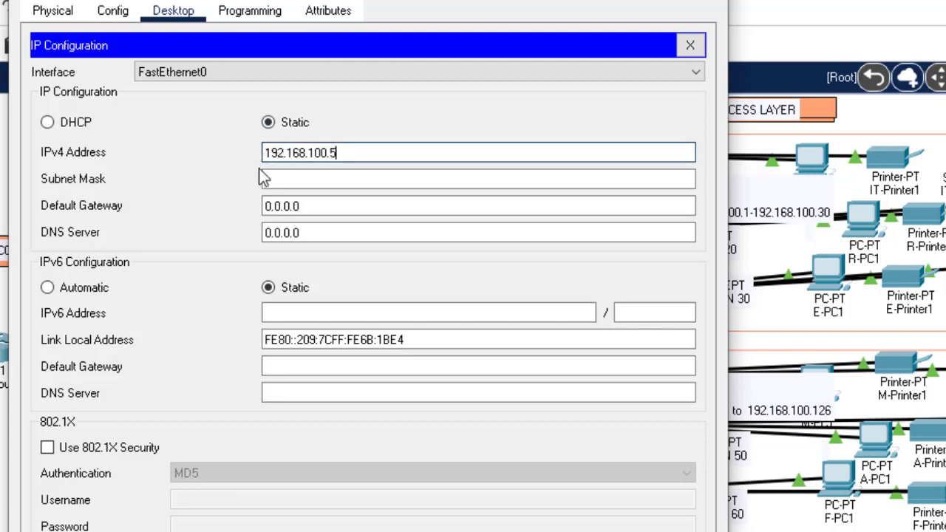
{"action": "left_click", "coordinate": [286, 177]}
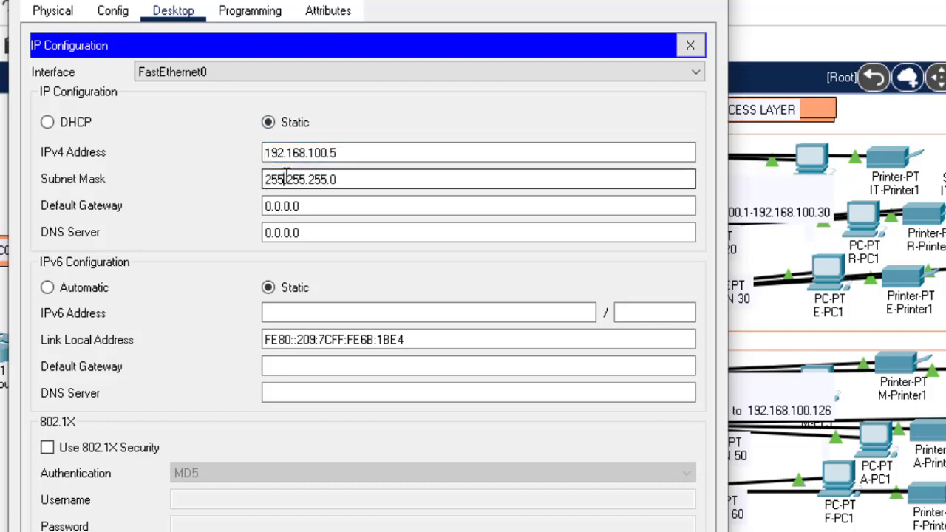
- Copy PC0's IPv4 address 192.168.100.5 into its default gateway setting
{"action": "left_click", "coordinate": [355, 154]}
{"action": "left_click_drag", "start_coordinate": [355, 154], "coordinate": [243, 153]}
{"action": "key", "text": "ctrl+c"}
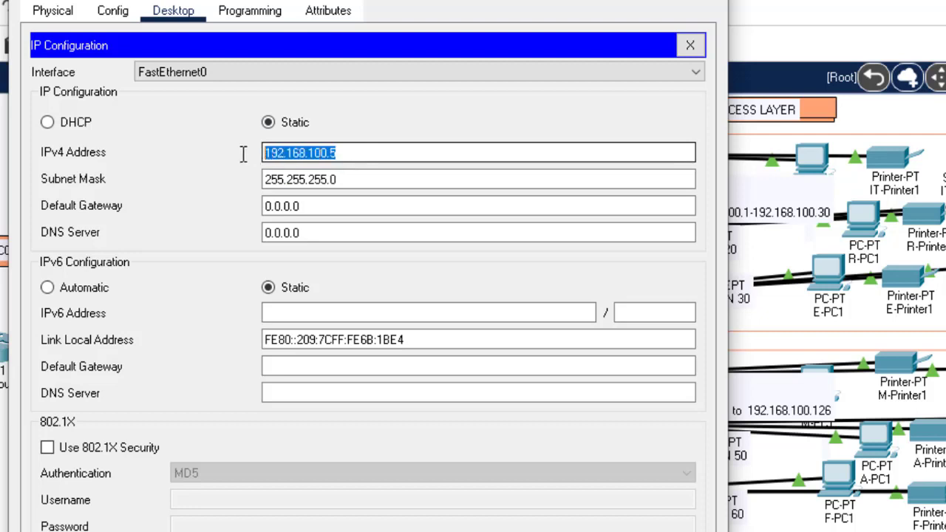
{"action": "left_click_drag", "start_coordinate": [328, 207], "coordinate": [167, 210]}
{"action": "key", "text": "ctrl+v"}
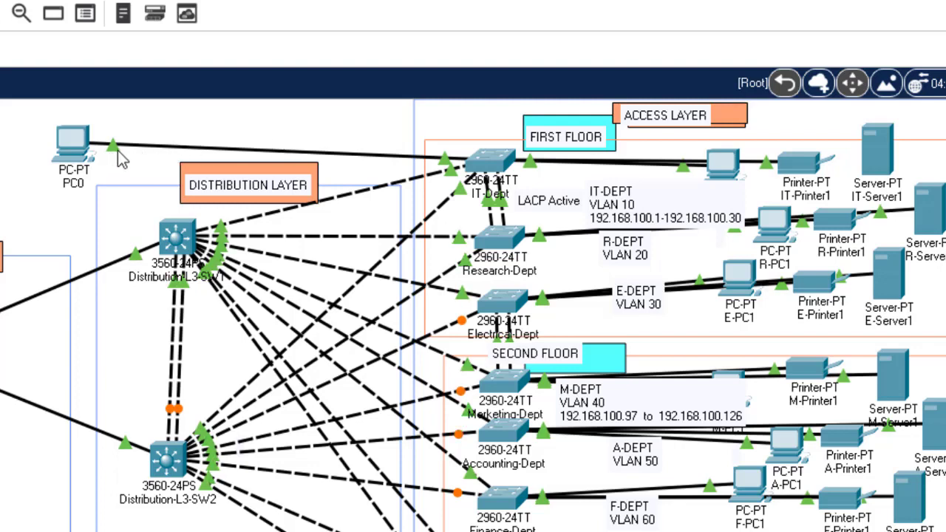
- Open the added PC's Command Prompt and enter blank prompt lines below the earlier 192.168.1.2 ping output
{"action": "left_click", "coordinate": [68, 148]}
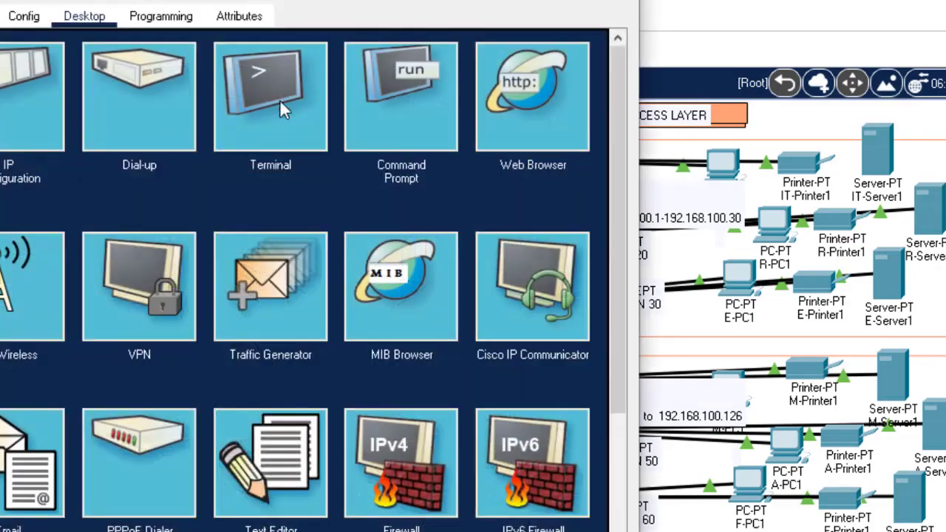
{"action": "left_click", "coordinate": [428, 109]}
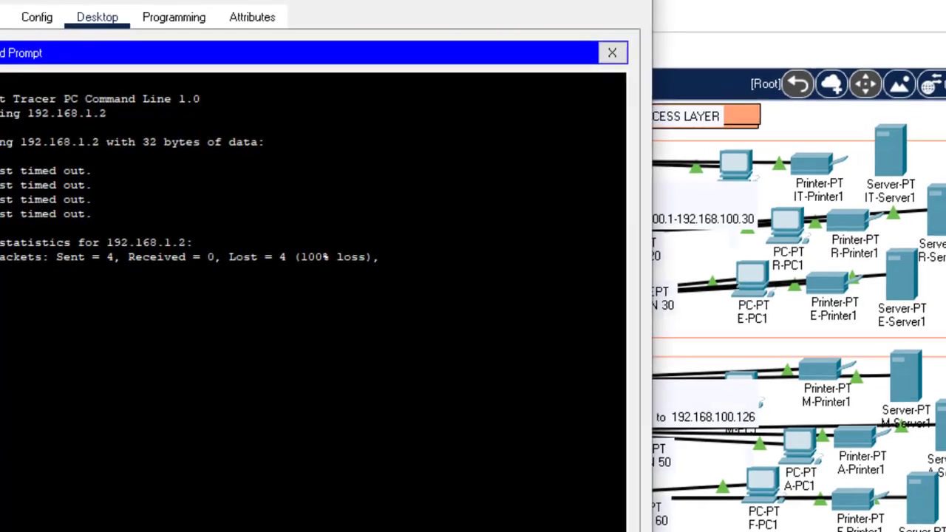
{"action": "key", "text": "Return"}
{"action": "key", "text": "Return"}
{"action": "key", "text": "Return"}
{"action": "key", "text": "Return"}
{"action": "key", "text": "Return"}
{"action": "key", "text": "Return"}
{"action": "key", "text": "Return"}
{"action": "key", "text": "Return"}
{"action": "key", "text": "Return"}
{"action": "key", "text": "Return"}
{"action": "key", "text": "Return"}
{"action": "key", "text": "Return"}
{"action": "key", "text": "Return"}
{"action": "key", "text": "Return"}
{"action": "key", "text": "Return"}
{"action": "left_click_drag", "start_coordinate": [285, 0], "coordinate": [945, 13]}
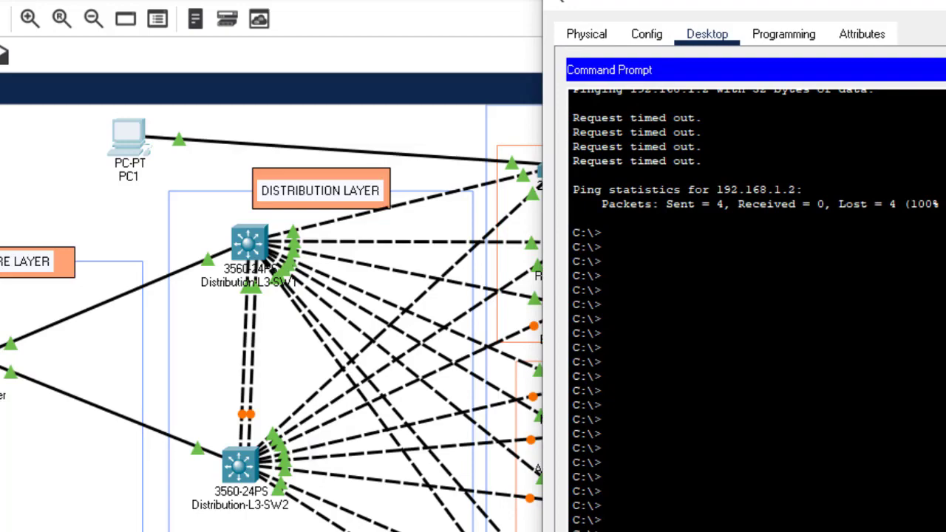
{"action": "type", "text": "p"}
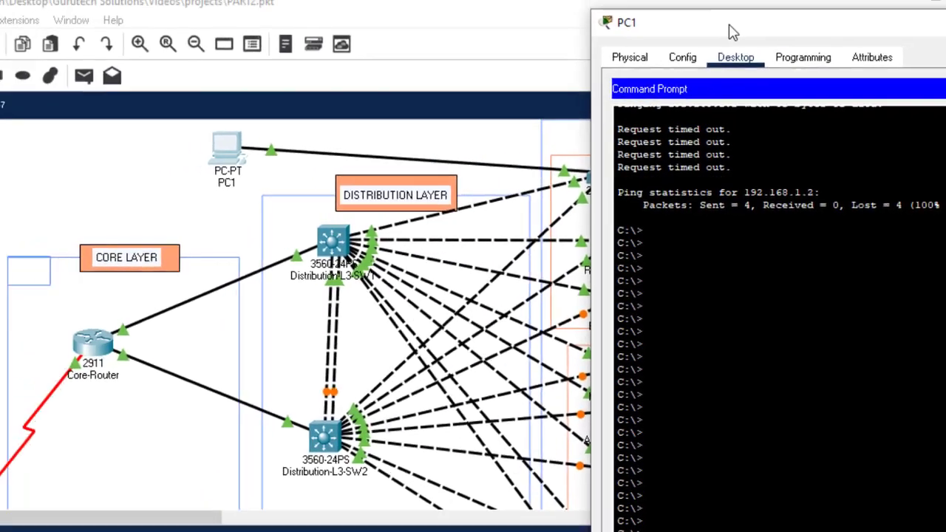
- Move PC1 closer to the IT-Dept switch and arrange its Command Prompt window so both stay in view
{"action": "left_click_drag", "start_coordinate": [730, 27], "coordinate": [399, 237]}
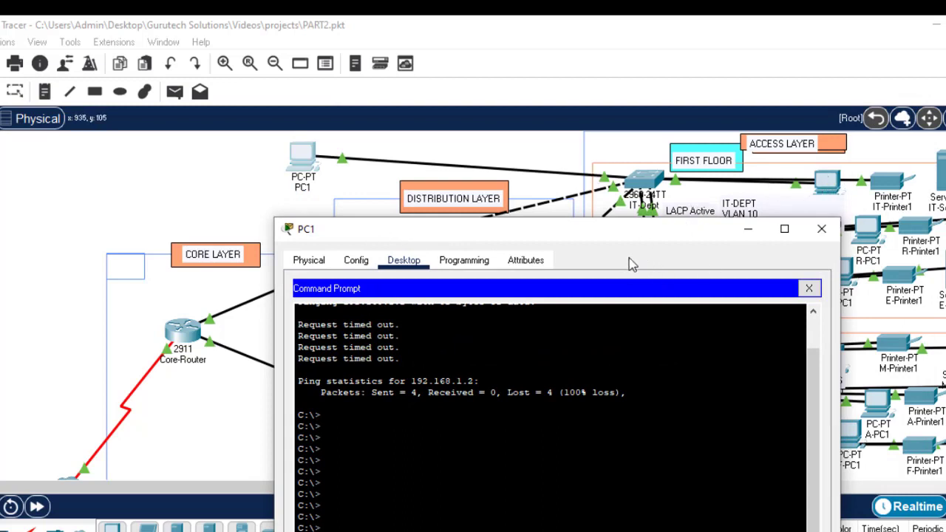
{"action": "left_click_drag", "start_coordinate": [597, 238], "coordinate": [377, 247]}
{"action": "left_click", "coordinate": [413, 134]}
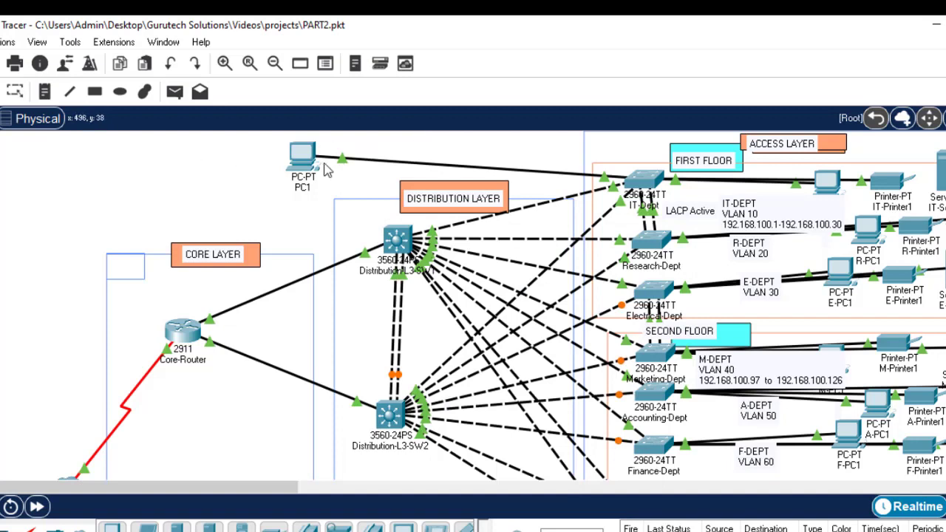
{"action": "left_click_drag", "start_coordinate": [306, 159], "coordinate": [539, 147]}
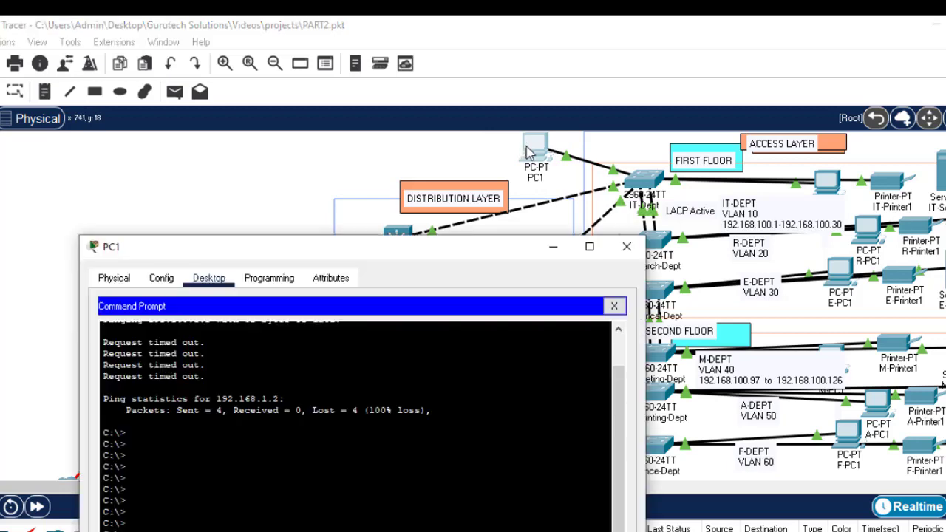
{"action": "left_click", "coordinate": [532, 150]}
{"action": "left_click_drag", "start_coordinate": [402, 252], "coordinate": [216, 19]}
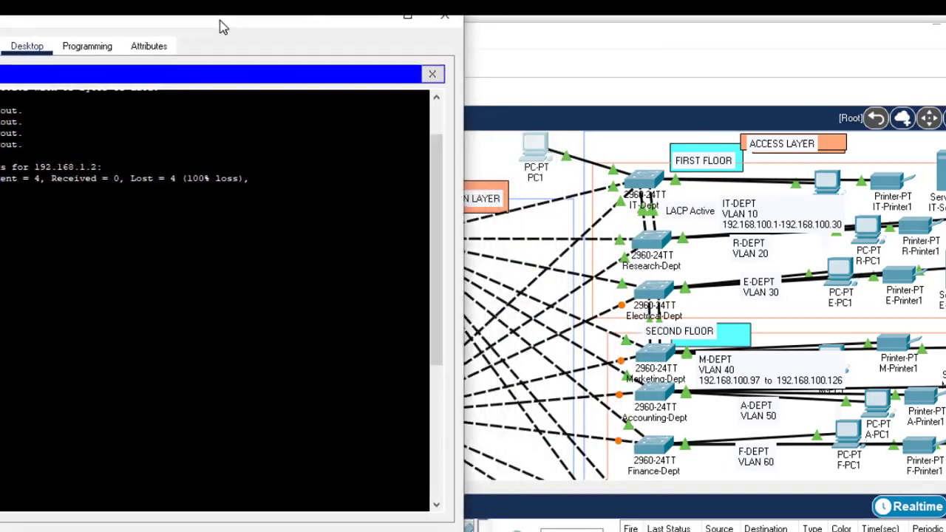
{"action": "double_click", "coordinate": [232, 25]}
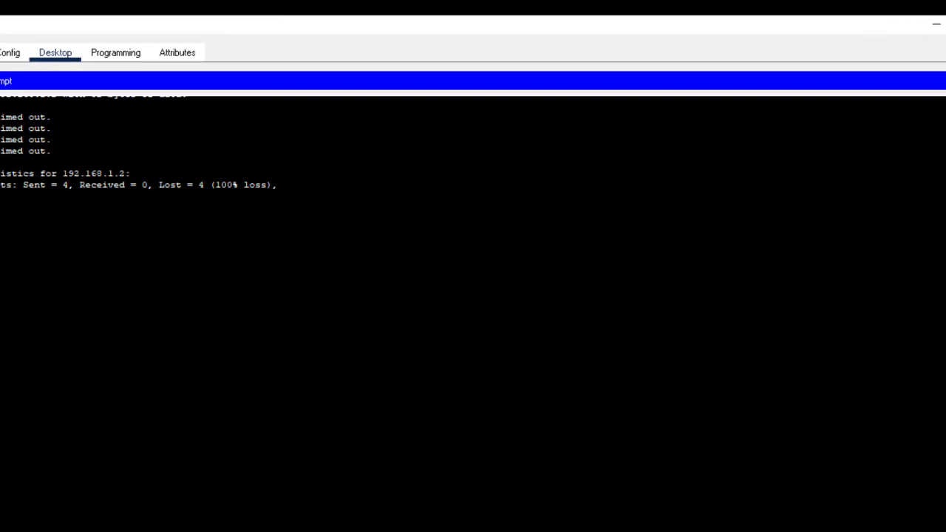
{"action": "left_click", "coordinate": [945, 24]}
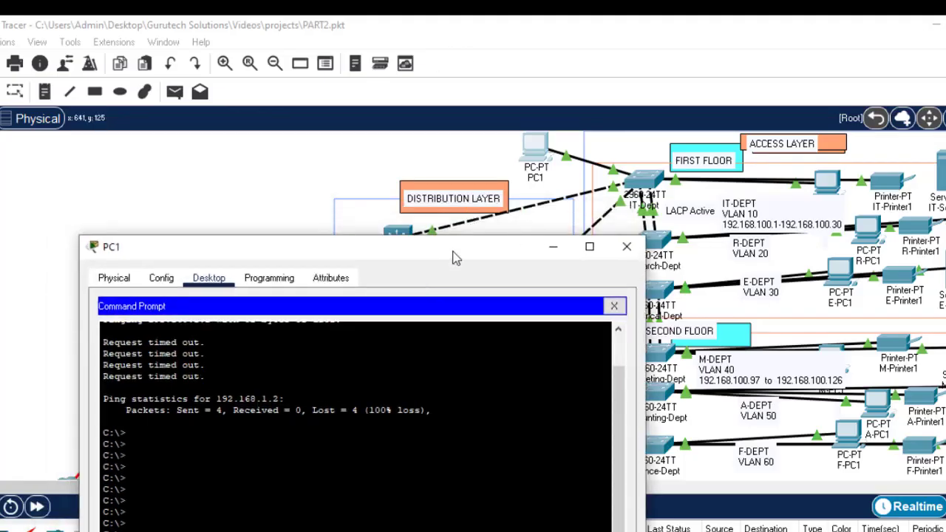
{"action": "left_click_drag", "start_coordinate": [456, 258], "coordinate": [301, 28]}
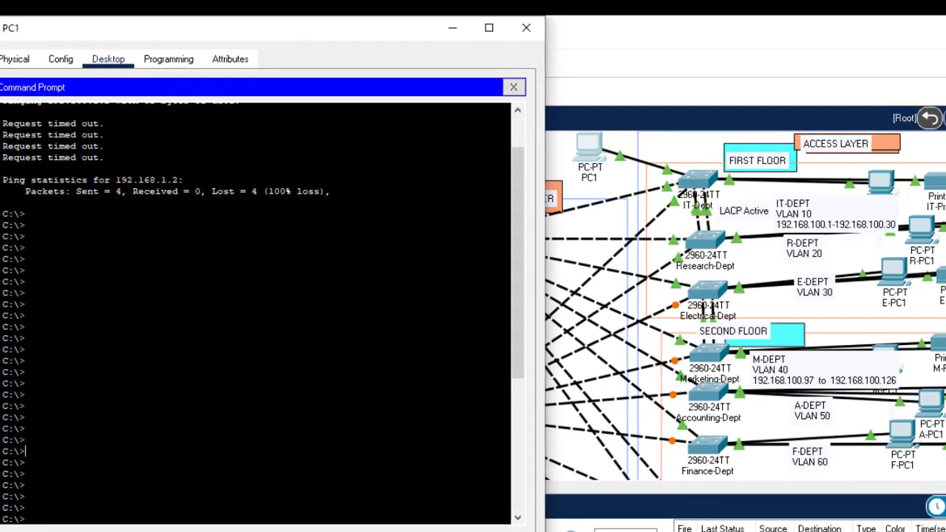
- Try to clear PC1's Command Prompt with cls
{"action": "type", "text": "cls.."}
{"action": "key", "text": "Return"}
{"action": "type", "text": "cls"}
{"action": "key", "text": "Return"}
- Ping 192.168.100.2 from PC1's Command Prompt
{"action": "type", "text": "p"}
{"action": "type", "text": "ing "}
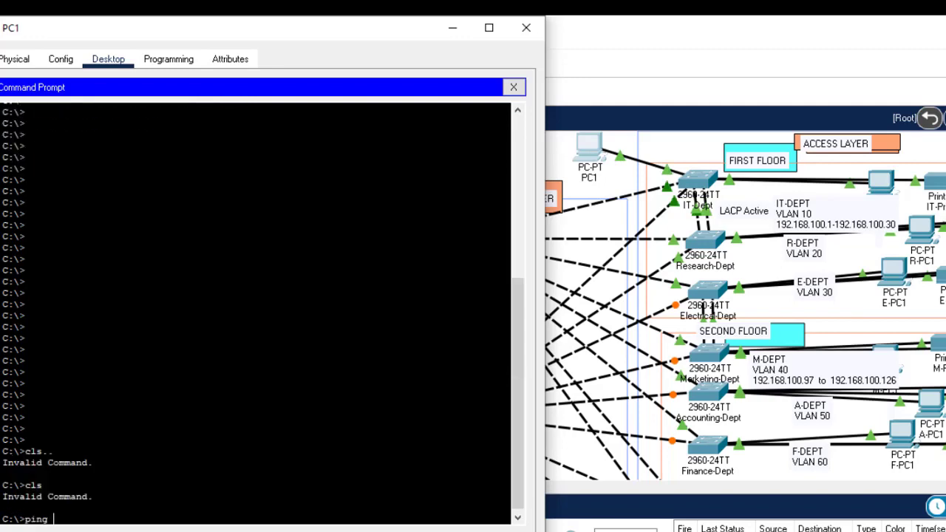
{"action": "type", "text": "192.16"}
{"action": "type", "text": "8"}
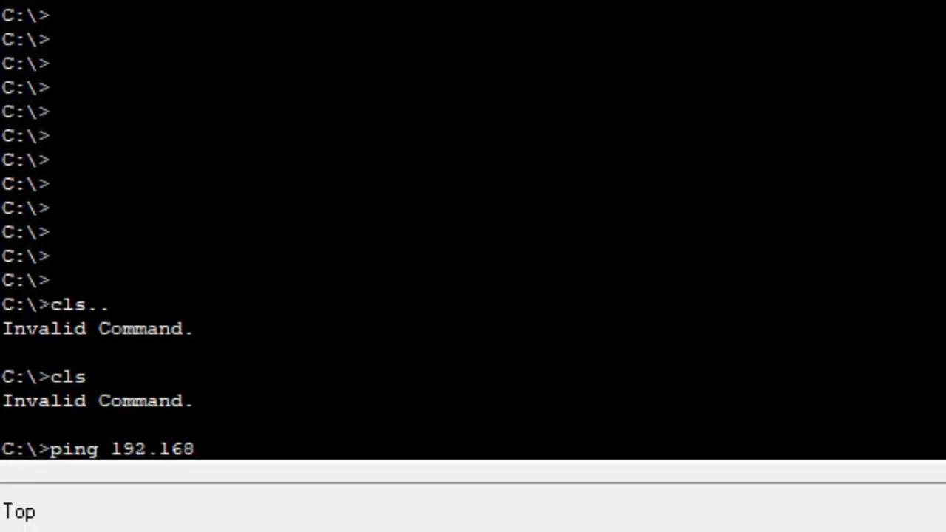
{"action": "type", "text": ".100.2"}
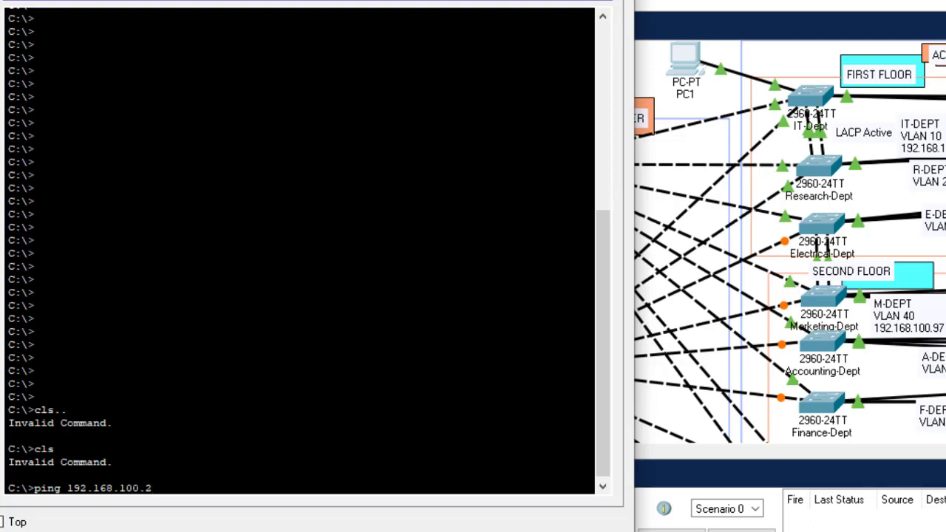
{"action": "key", "text": "Return"}
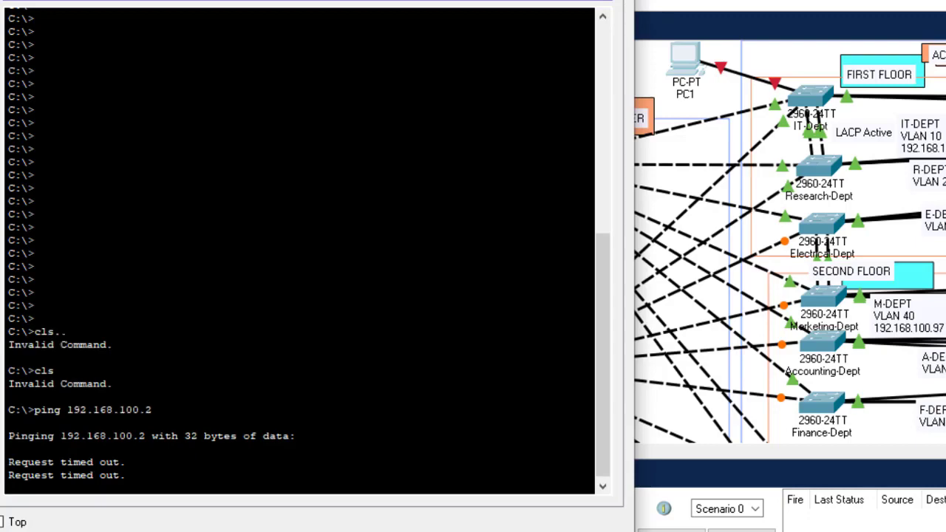
- Turn the port status of FastEthernet0/5 back on in the IT-Dept switch's configuration
{"action": "left_click", "coordinate": [615, 1]}
{"action": "left_click", "coordinate": [811, 94]}
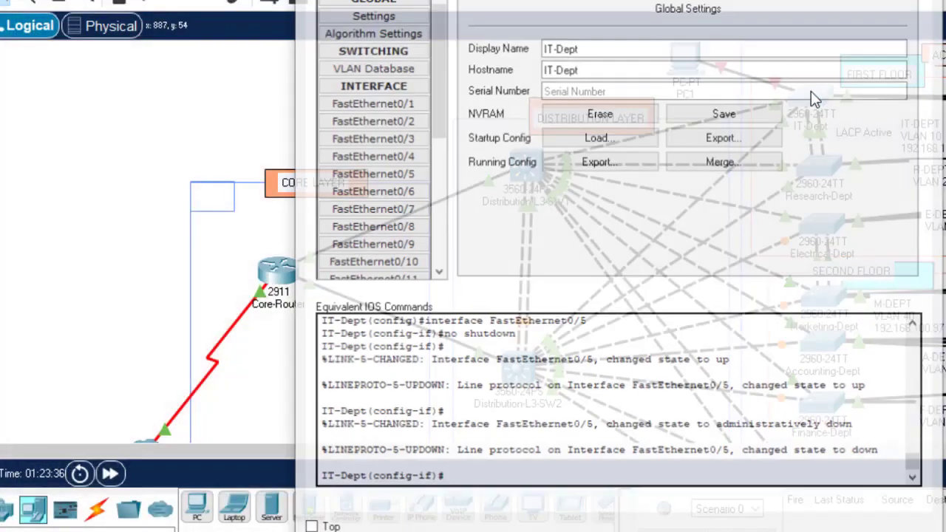
{"action": "left_click", "coordinate": [399, 174]}
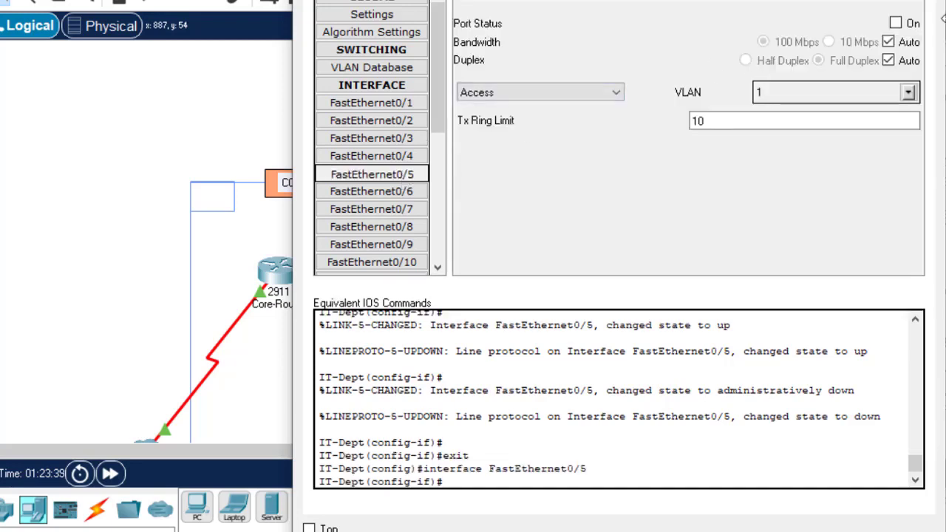
{"action": "left_click", "coordinate": [895, 23]}
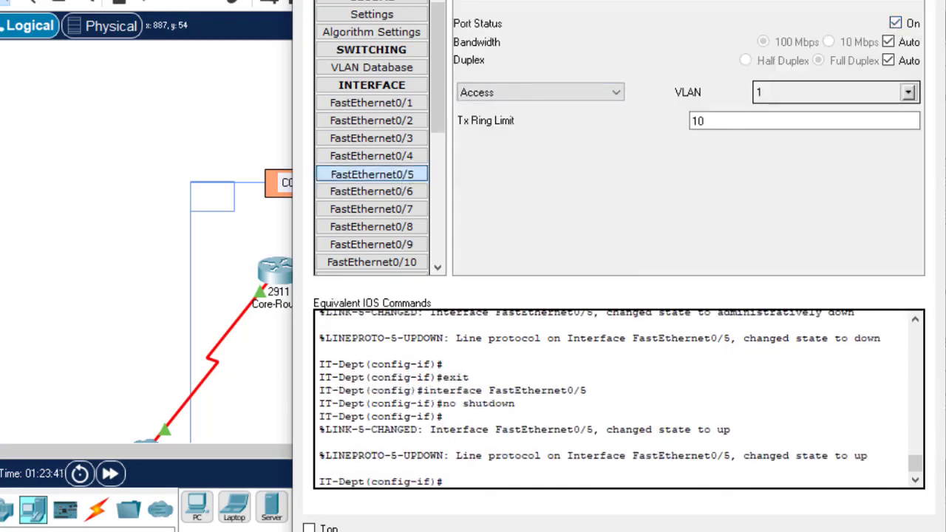
{"action": "left_click", "coordinate": [919, 1]}
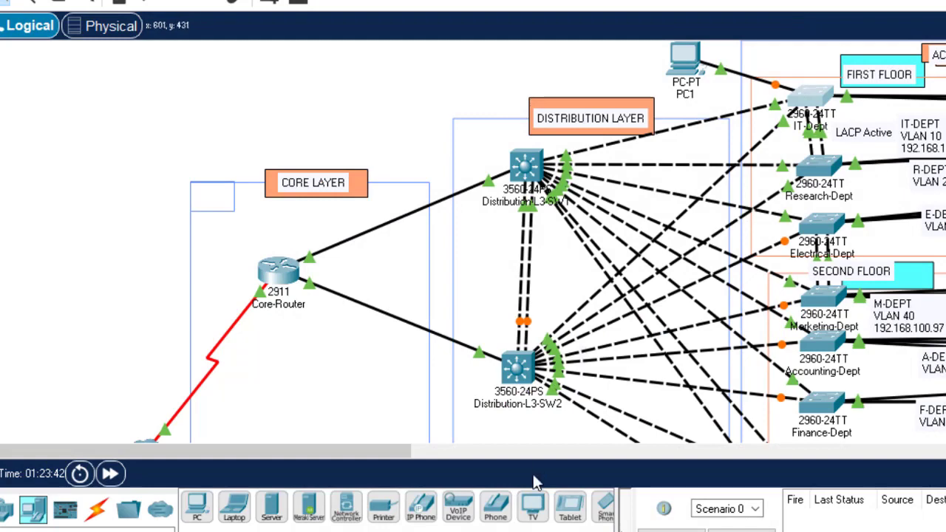
- Reopen PC1's Command Prompt and repeat the ping to 192.168.100.2
{"action": "left_click", "coordinate": [687, 65]}
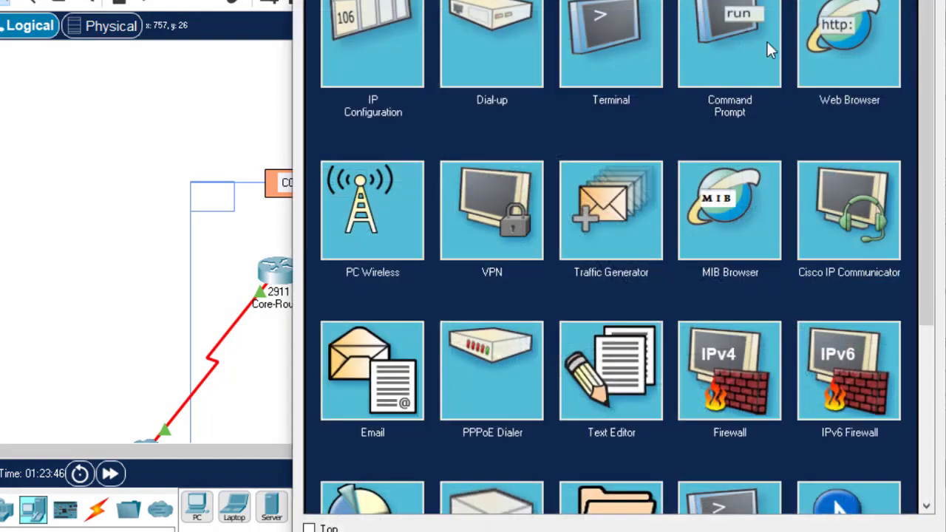
{"action": "left_click", "coordinate": [767, 43]}
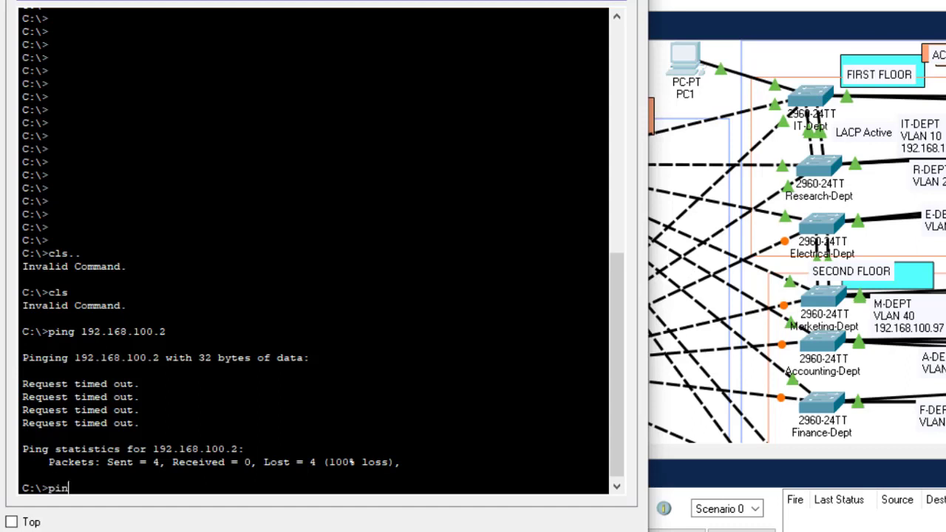
{"action": "type", "text": "g 192.168.100.2"}
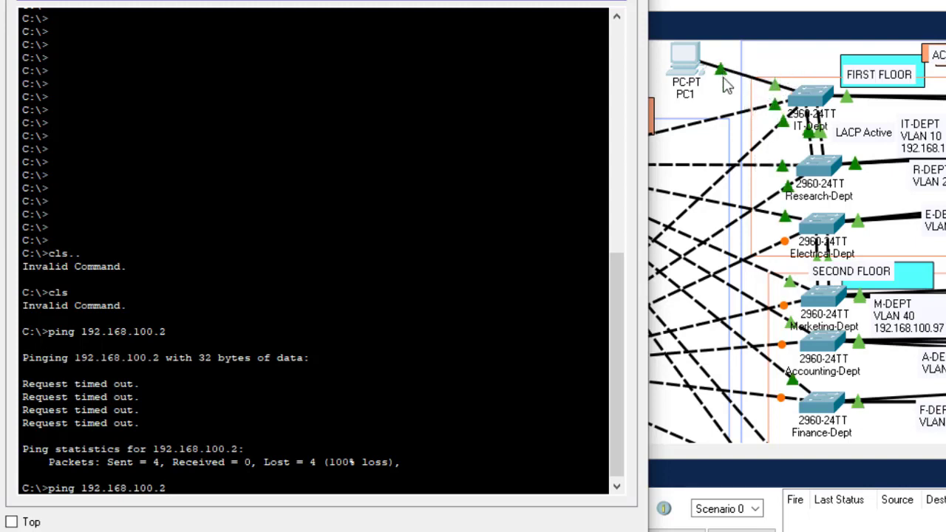
{"action": "key", "text": "Return"}
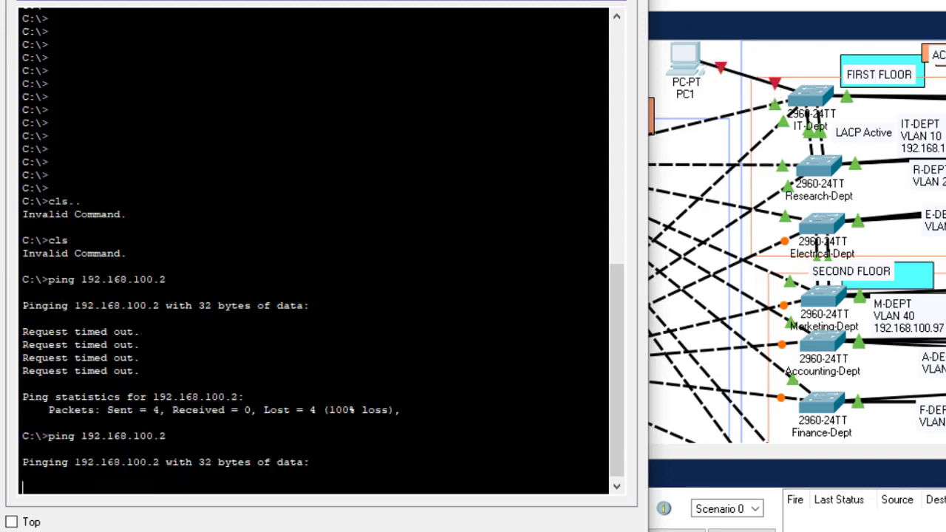
- Open the IT-Dept switch's command line and add blank prompt lines below the interface messages
{"action": "left_click", "coordinate": [544, 1]}
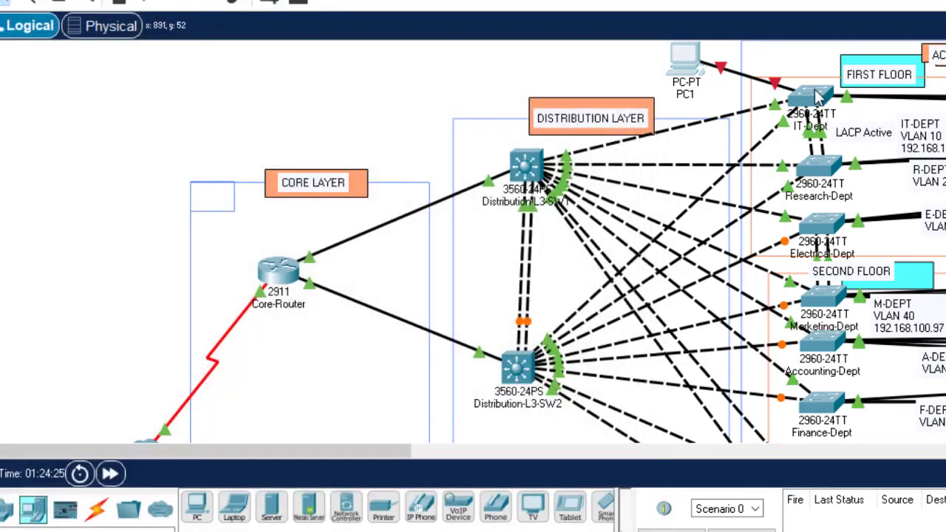
{"action": "left_click", "coordinate": [814, 88]}
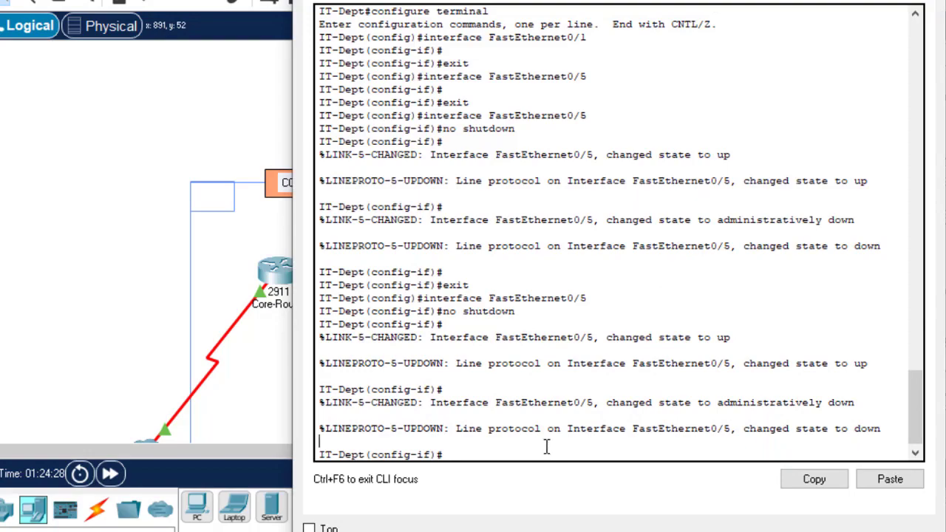
{"action": "key", "text": "Return"}
{"action": "key", "text": "Return"}
{"action": "key", "text": "Return"}
{"action": "key", "text": "Up"}
{"action": "key", "text": "Up"}
{"action": "key", "text": "Up"}
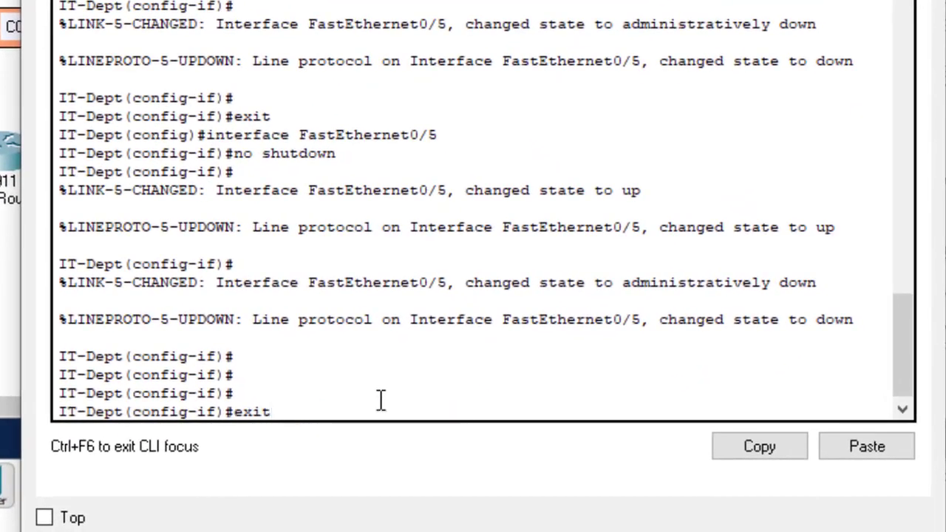
{"action": "key", "text": "Up"}
{"action": "key", "text": "Up"}
{"action": "key", "text": "Up"}
{"action": "key", "text": "Up"}
{"action": "key", "text": "BackSpace"}
{"action": "key", "text": "BackSpace"}
{"action": "key", "text": "BackSpace"}
{"action": "key", "text": "BackSpace"}
{"action": "key", "text": "BackSpace"}
{"action": "key", "text": "BackSpace"}
{"action": "key", "text": "BackSpace"}
{"action": "key", "text": "BackSpace"}
{"action": "key", "text": "BackSpace"}
{"action": "key", "text": "BackSpace"}
{"action": "key", "text": "BackSpace"}
{"action": "key", "text": "BackSpace"}
{"action": "key", "text": "BackSpace"}
{"action": "key", "text": "BackSpace"}
{"action": "key", "text": "BackSpace"}
{"action": "key", "text": "BackSpace"}
{"action": "key", "text": "BackSpace"}
{"action": "key", "text": "BackSpace"}
{"action": "key", "text": "BackSpace"}
{"action": "key", "text": "BackSpace"}
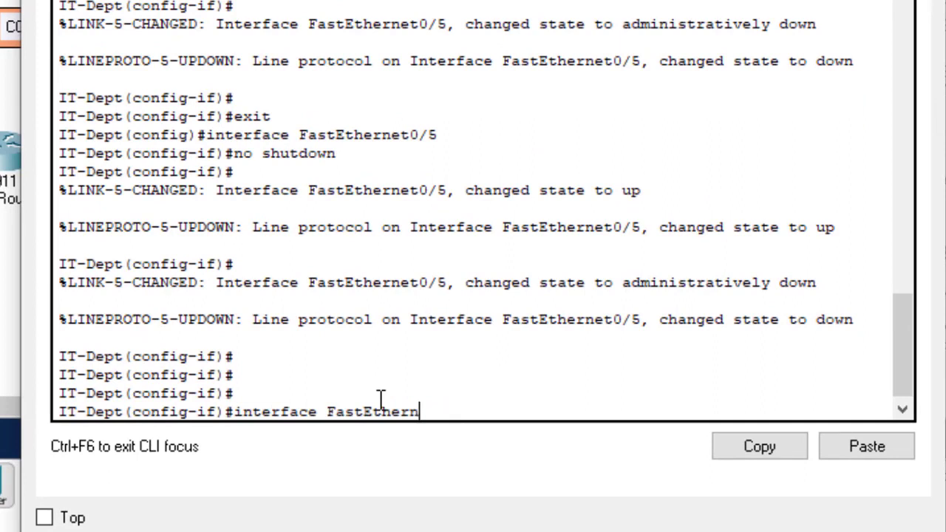
- Display the IT-Dept switch's port-security table with do sh port-security and add blank prompt lines below it
{"action": "type", "text": "do s"}
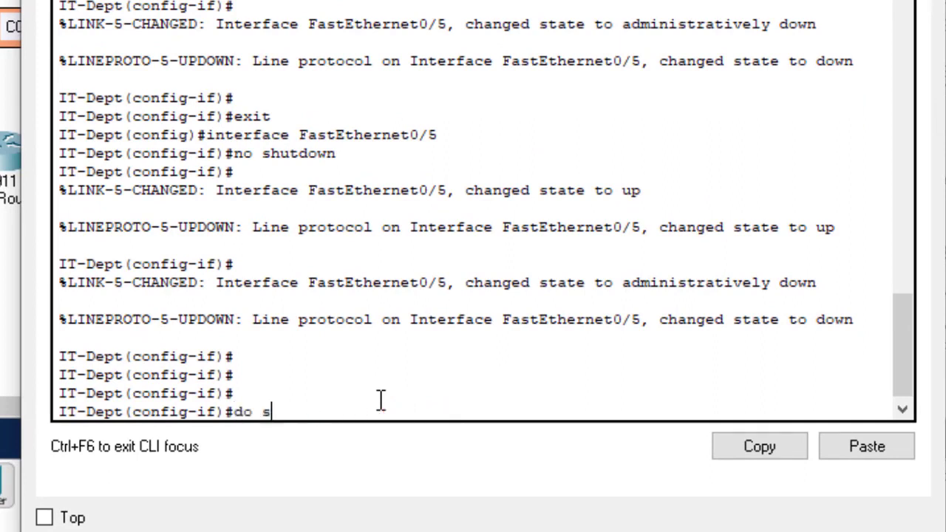
{"action": "type", "text": "h port-"}
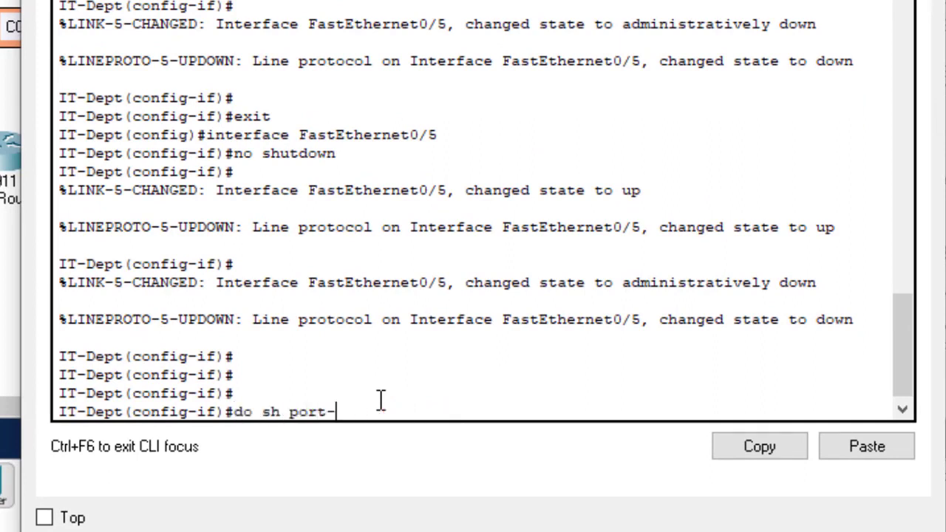
{"action": "type", "text": "secu"}
{"action": "key", "text": "Tab"}
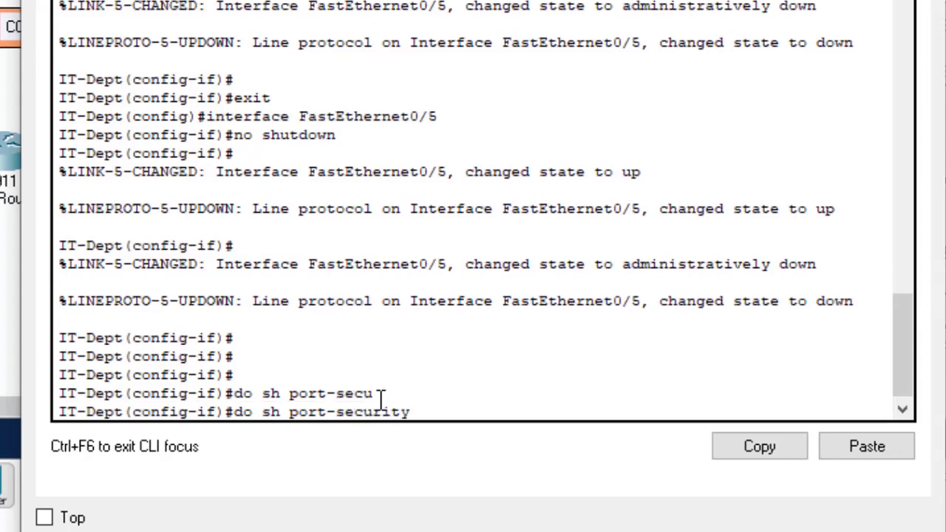
{"action": "type", "text": "rity"}
{"action": "key", "text": "Return"}
{"action": "key", "text": "Return"}
{"action": "key", "text": "Return"}
{"action": "key", "text": "Return"}
{"action": "key", "text": "Return"}
{"action": "key", "text": "Return"}
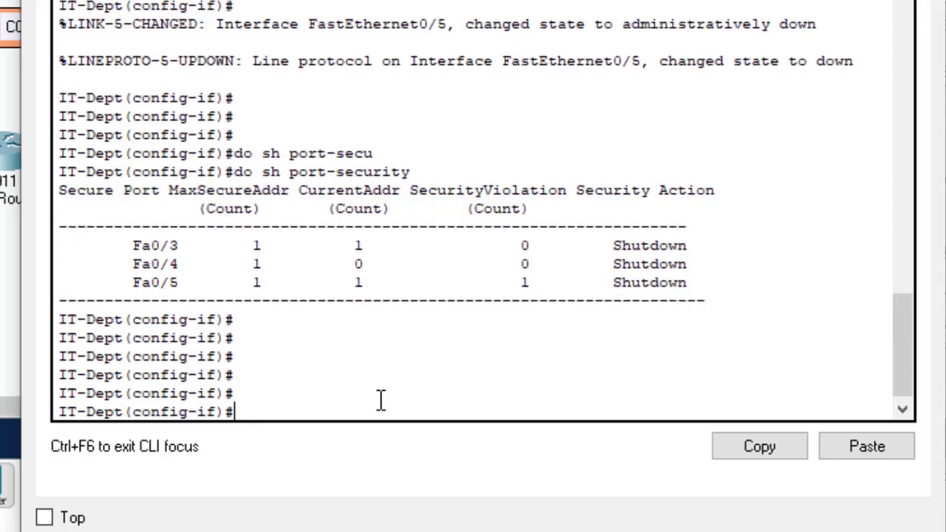
{"action": "key", "text": "Return"}
{"action": "key", "text": "Return"}
{"action": "key", "text": "Return"}
{"action": "key", "text": "Return"}
{"action": "key", "text": "Return"}
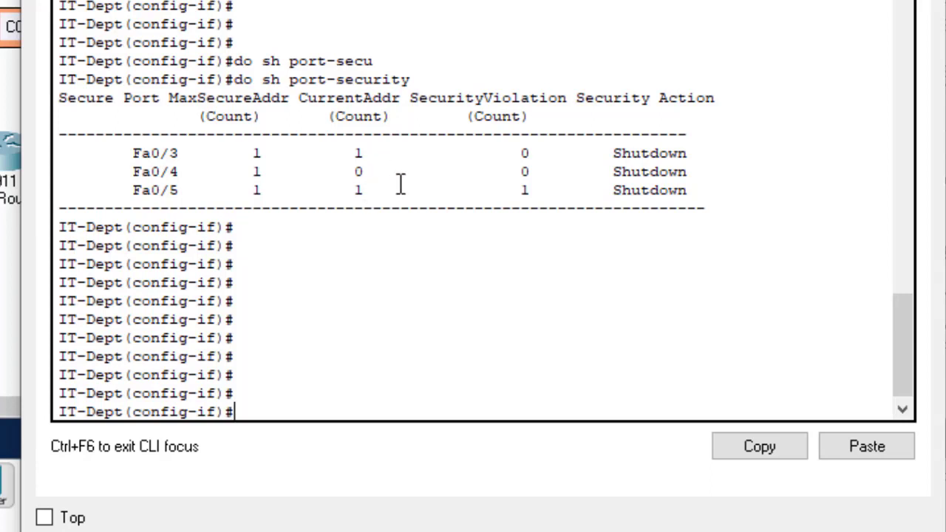
- Highlight the CurrentAddr counts of Fa0/5 and Fa0/3 and the SecurityViolation count of Fa0/5 in the port-security table
{"action": "left_click_drag", "start_coordinate": [381, 190], "coordinate": [344, 190]}
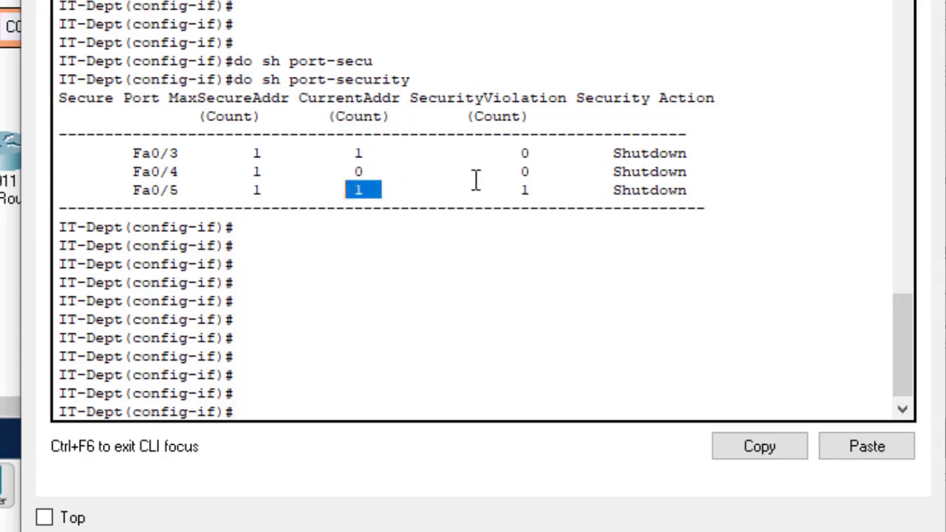
{"action": "left_click_drag", "start_coordinate": [373, 153], "coordinate": [345, 153]}
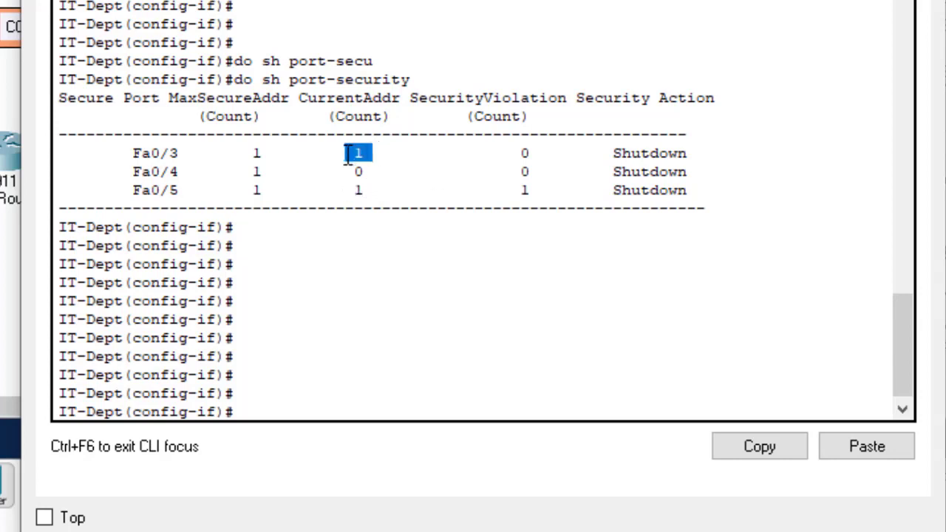
{"action": "left_click_drag", "start_coordinate": [548, 190], "coordinate": [504, 190]}
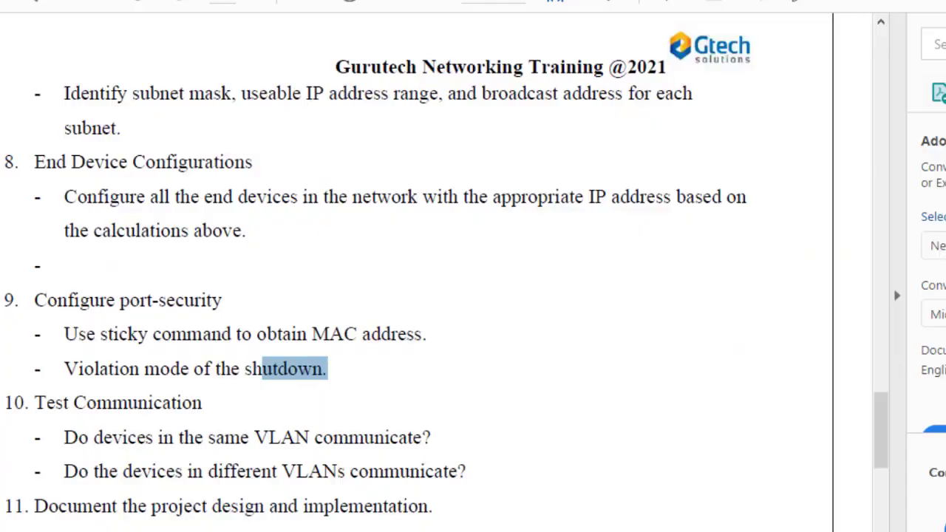
- Clear the text selection in the project requirements PDF and switch back to the Packet Tracer topology
{"action": "left_click", "coordinate": [802, 355]}
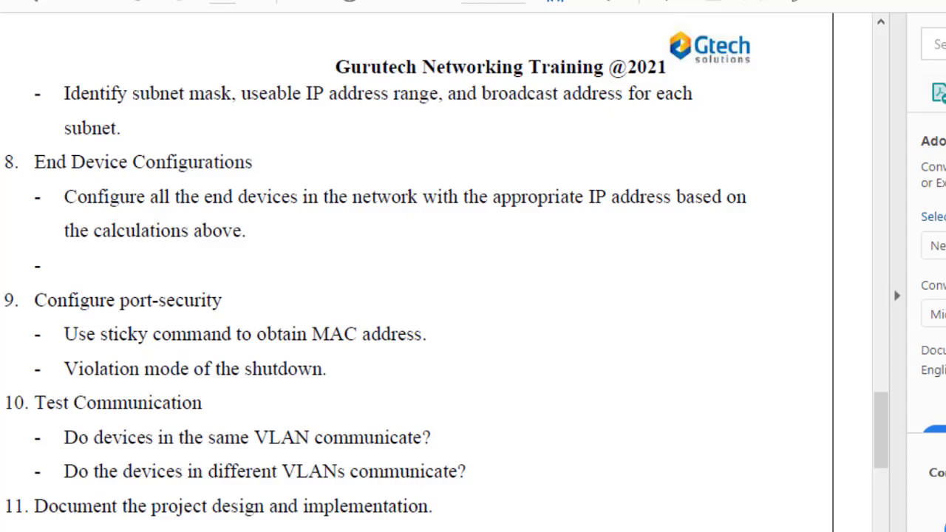
{"action": "left_click", "coordinate": [508, 530]}
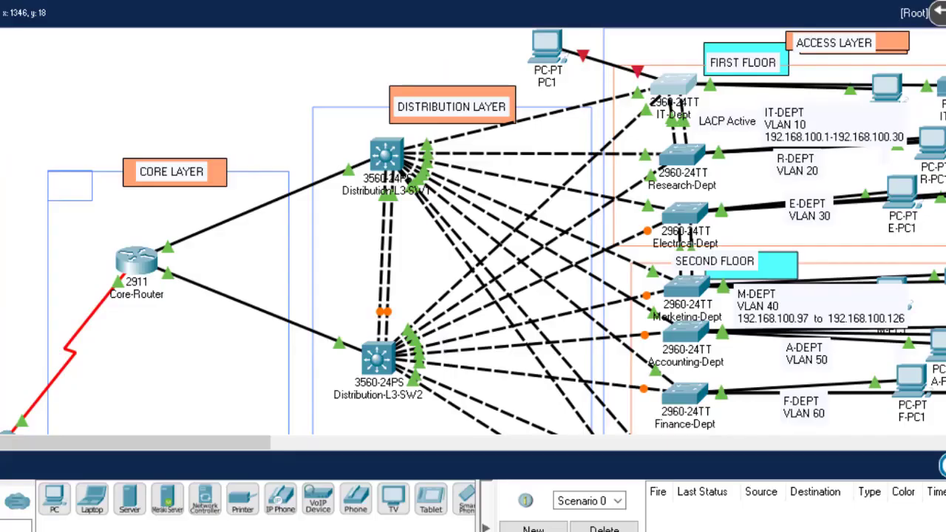